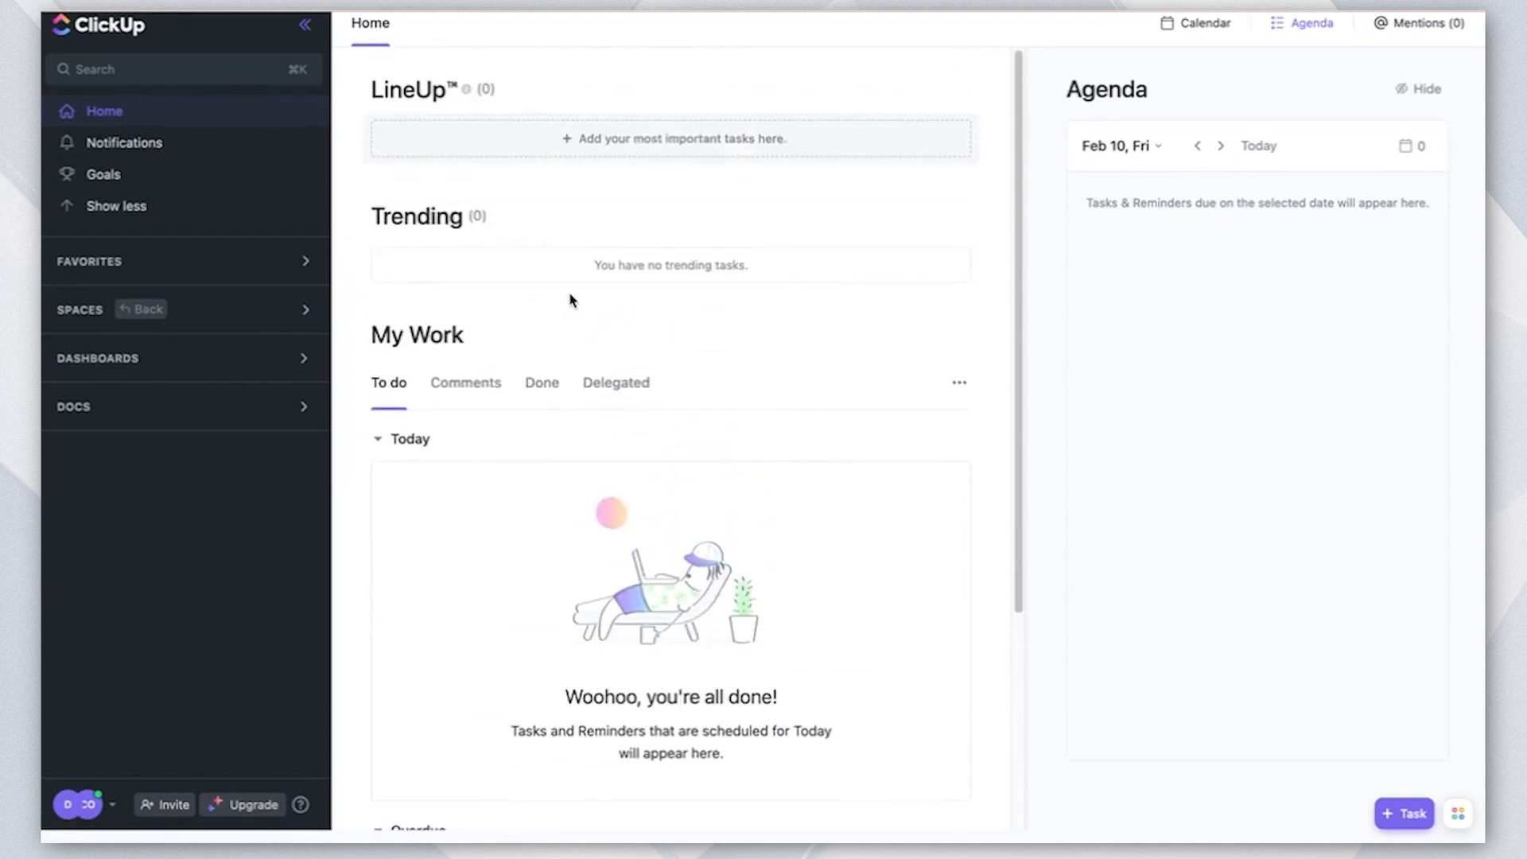
Look through the home calendar and agenda, the notifications and the goals page
click(1203, 28)
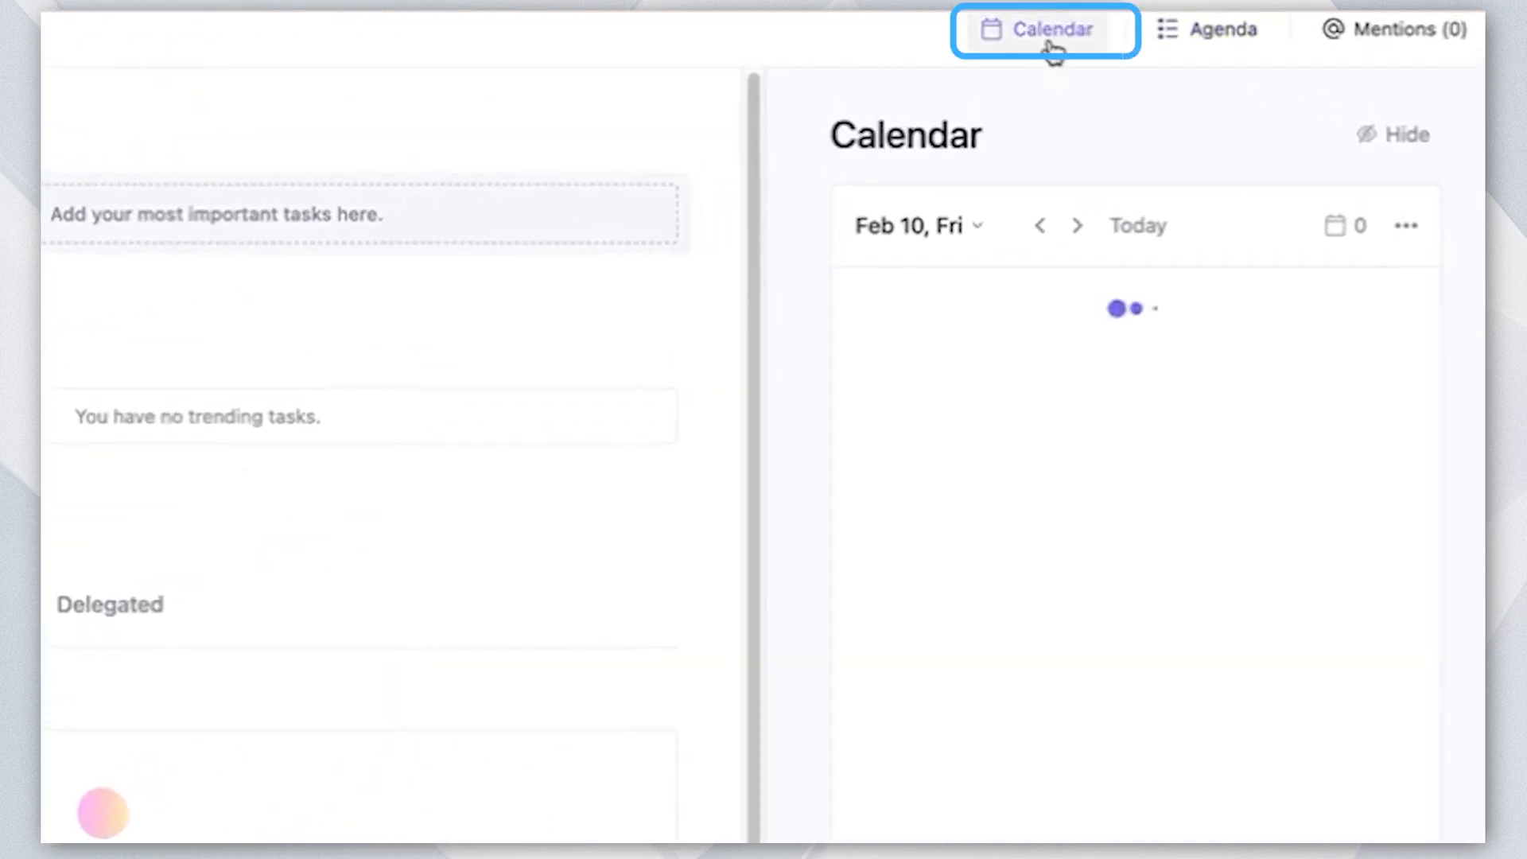
click(1200, 35)
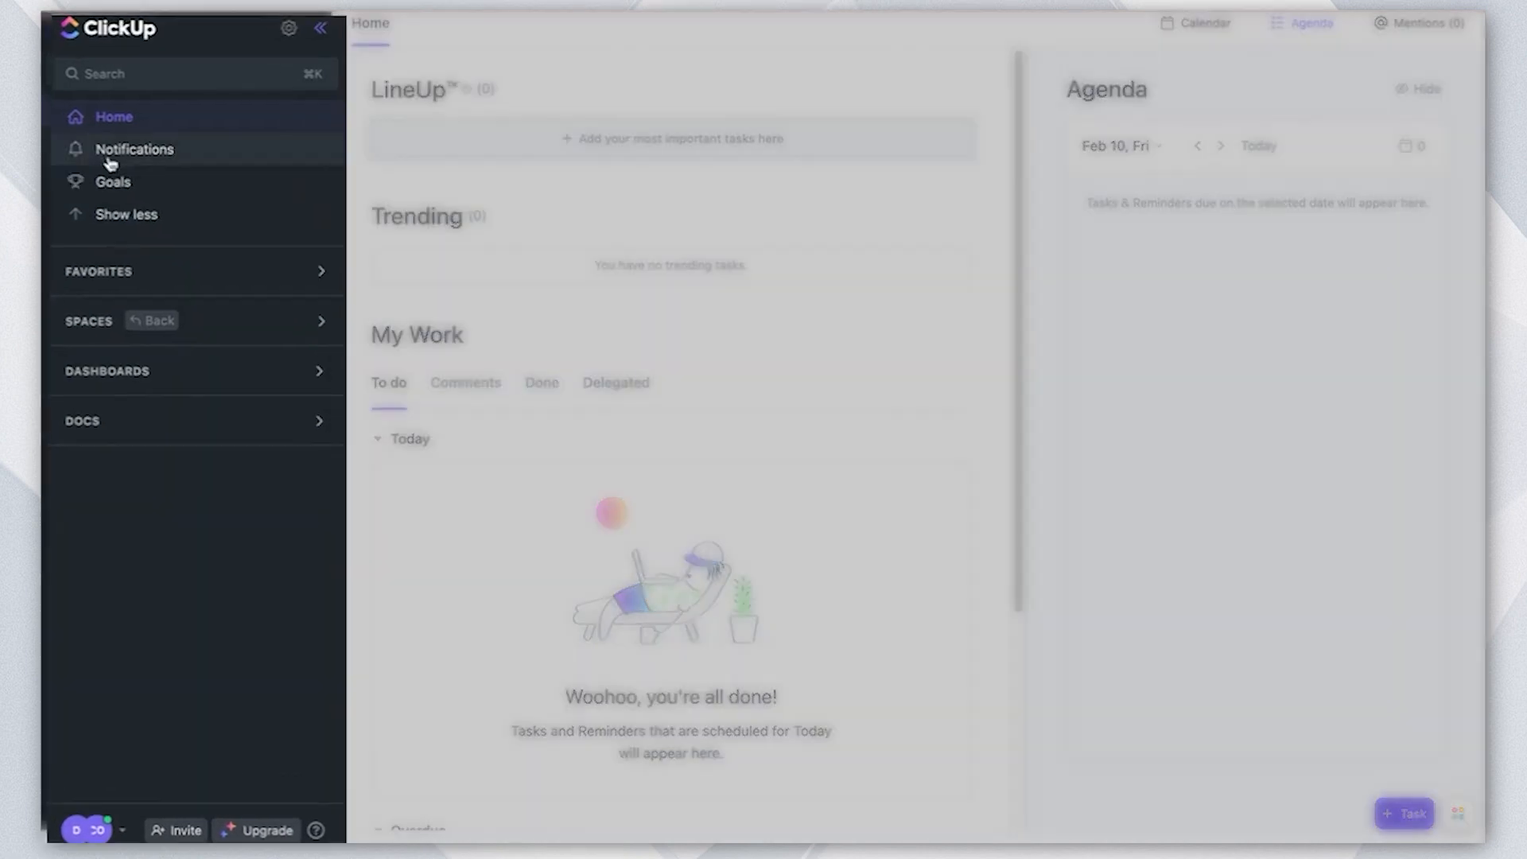
click(125, 144)
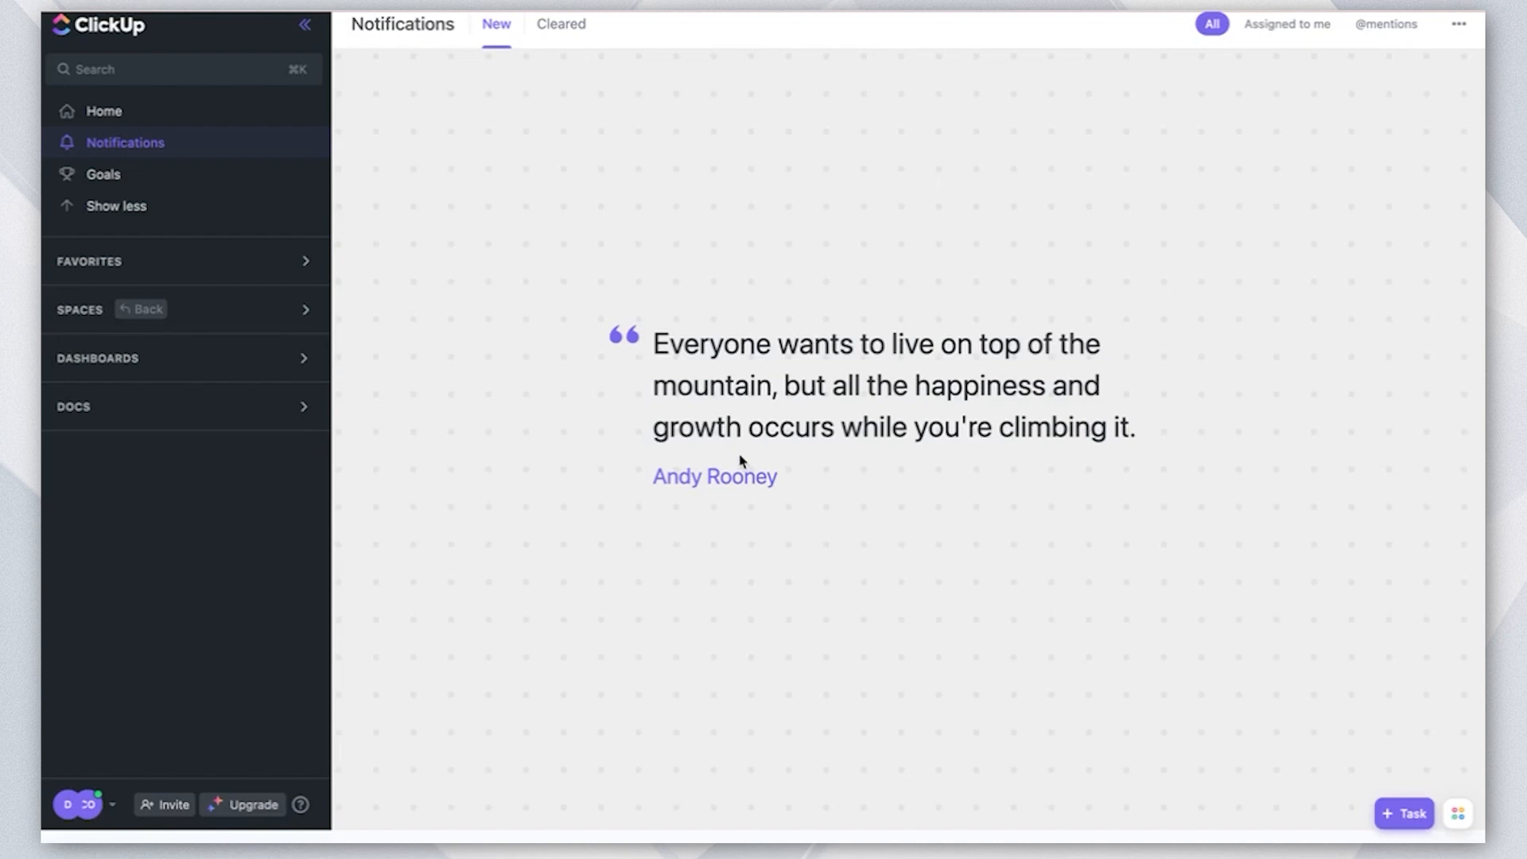
click(102, 175)
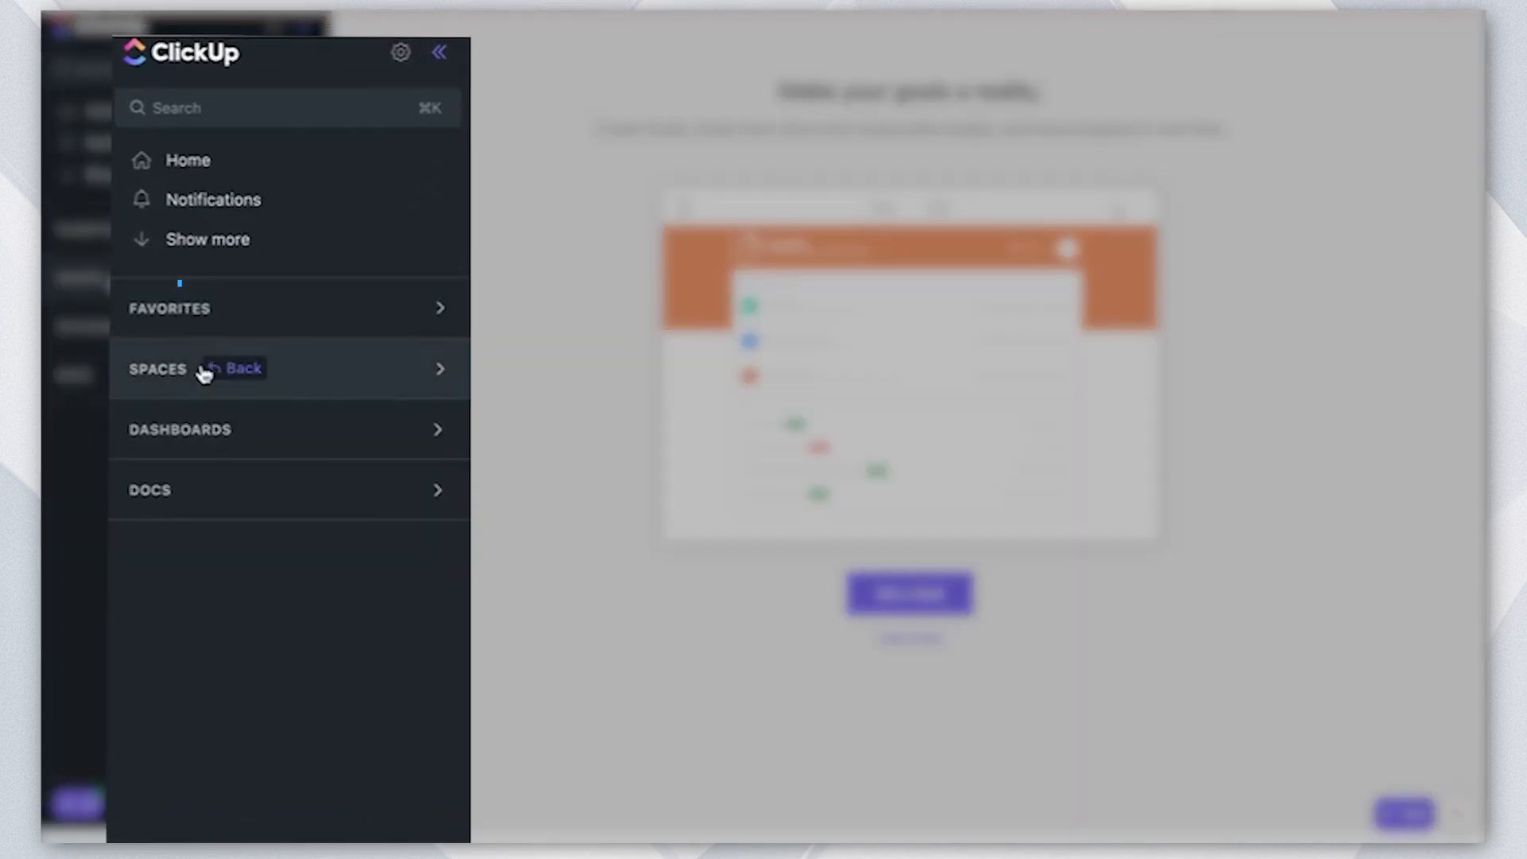
Expand the spaces and create a list named "List" inside the space called Space
click(157, 377)
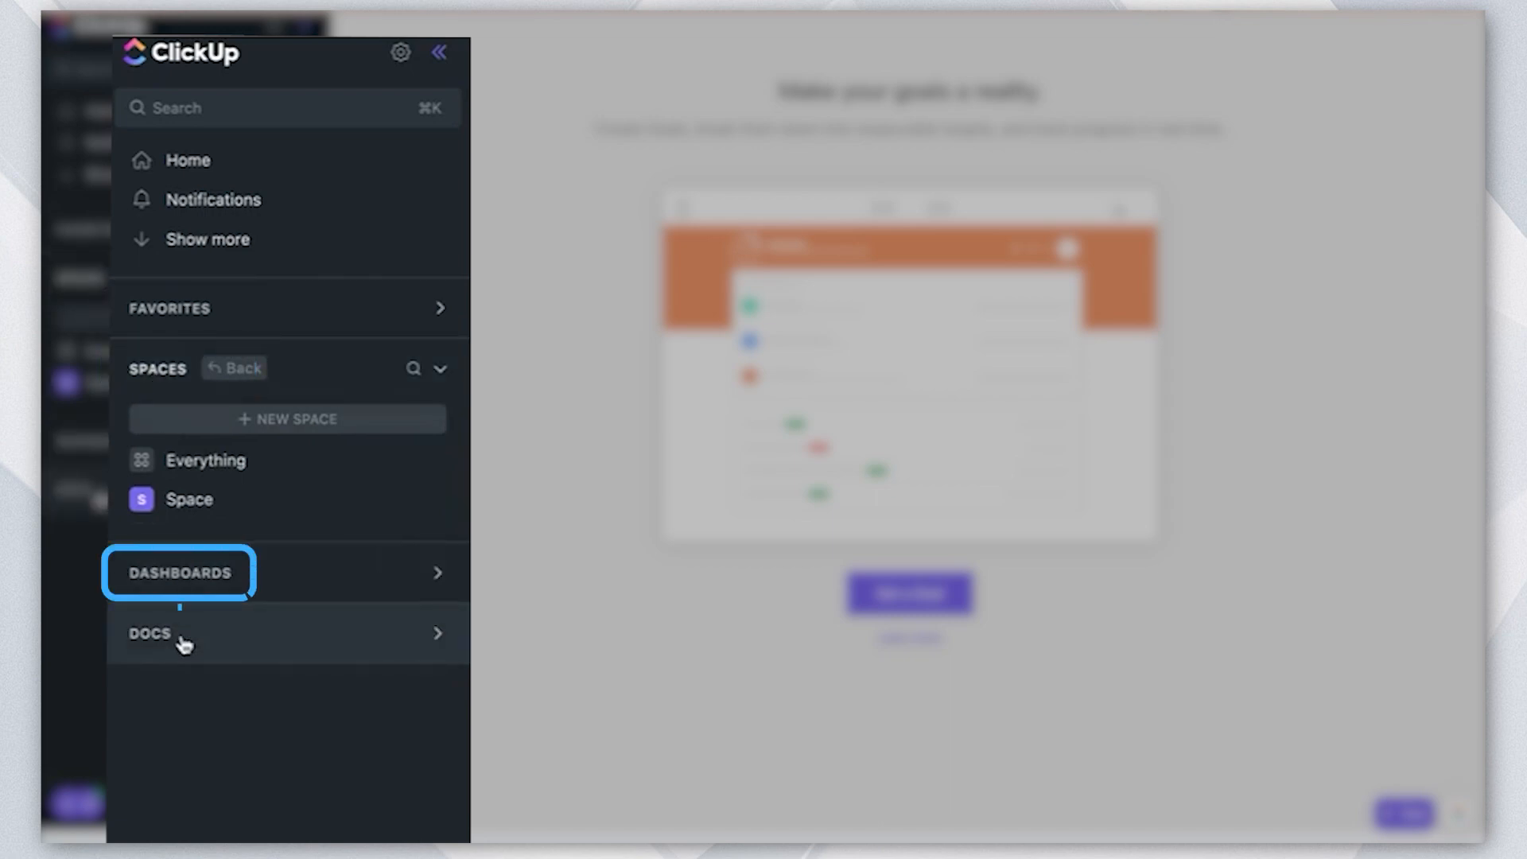
click(117, 511)
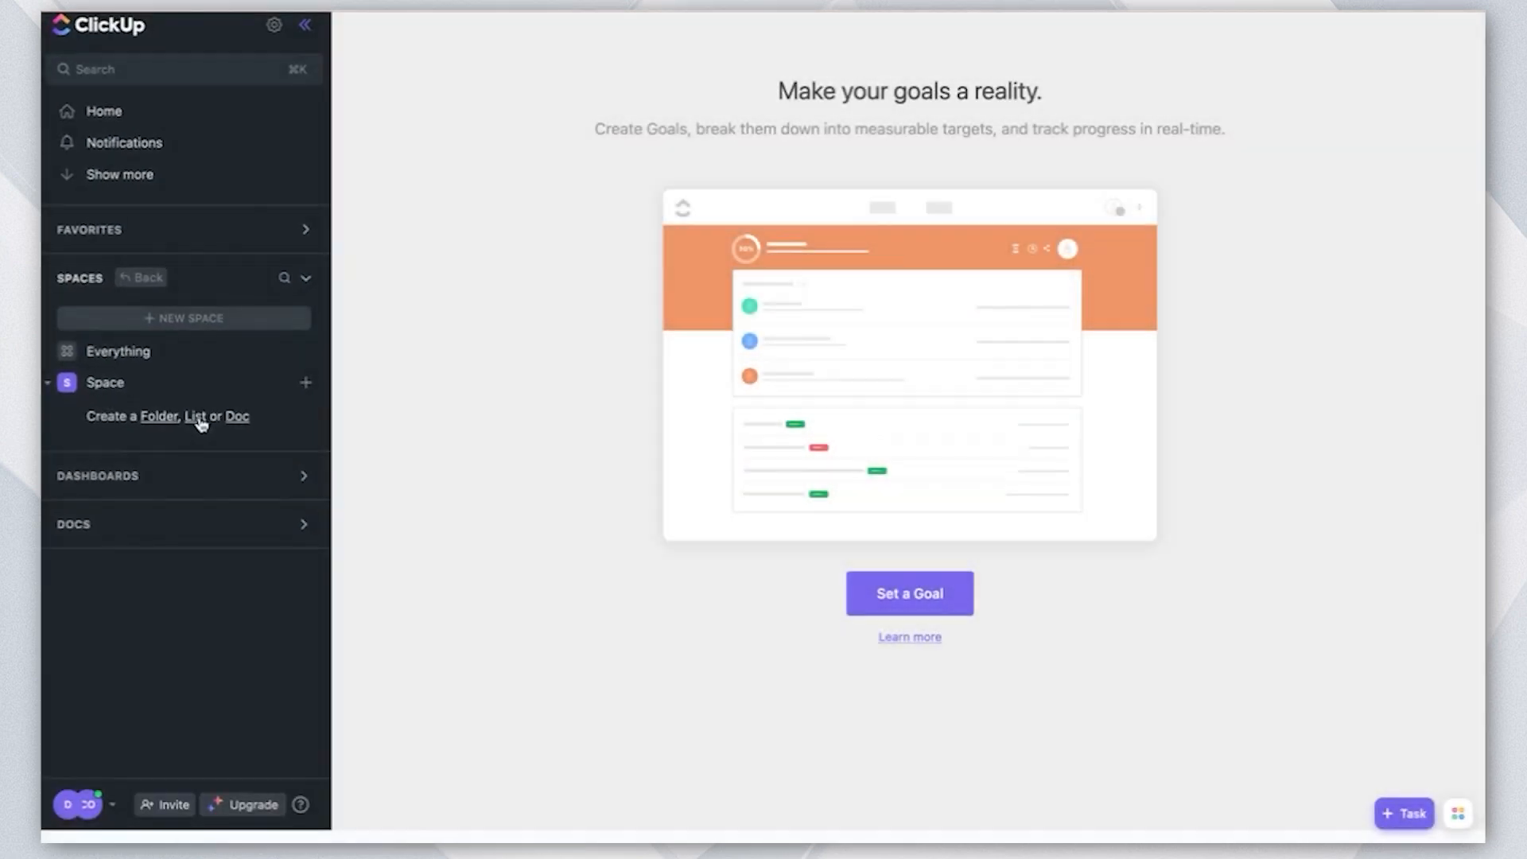
click(305, 544)
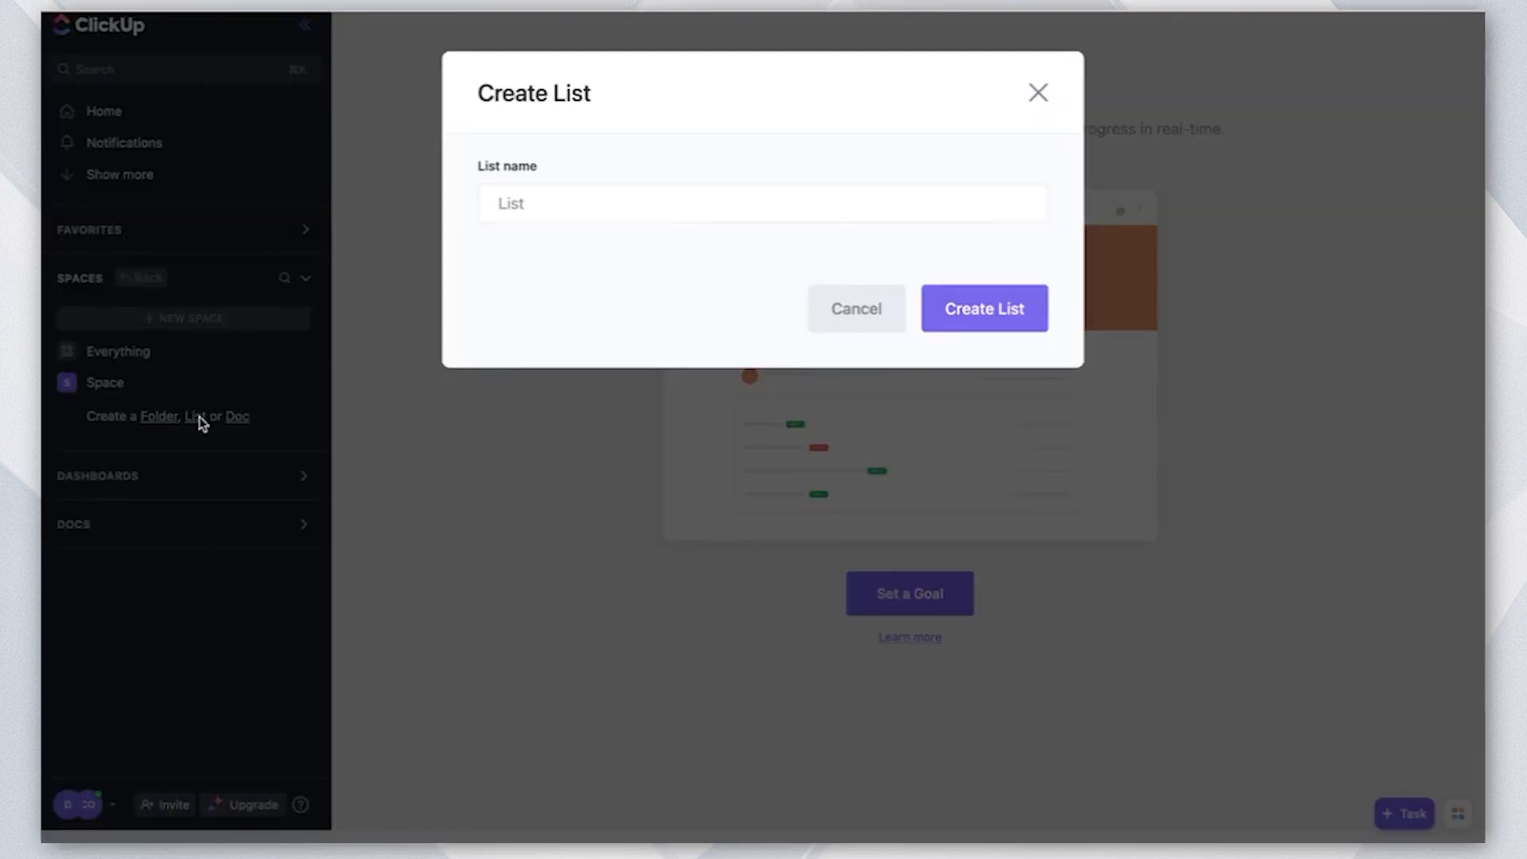
text(List)
key(Return)
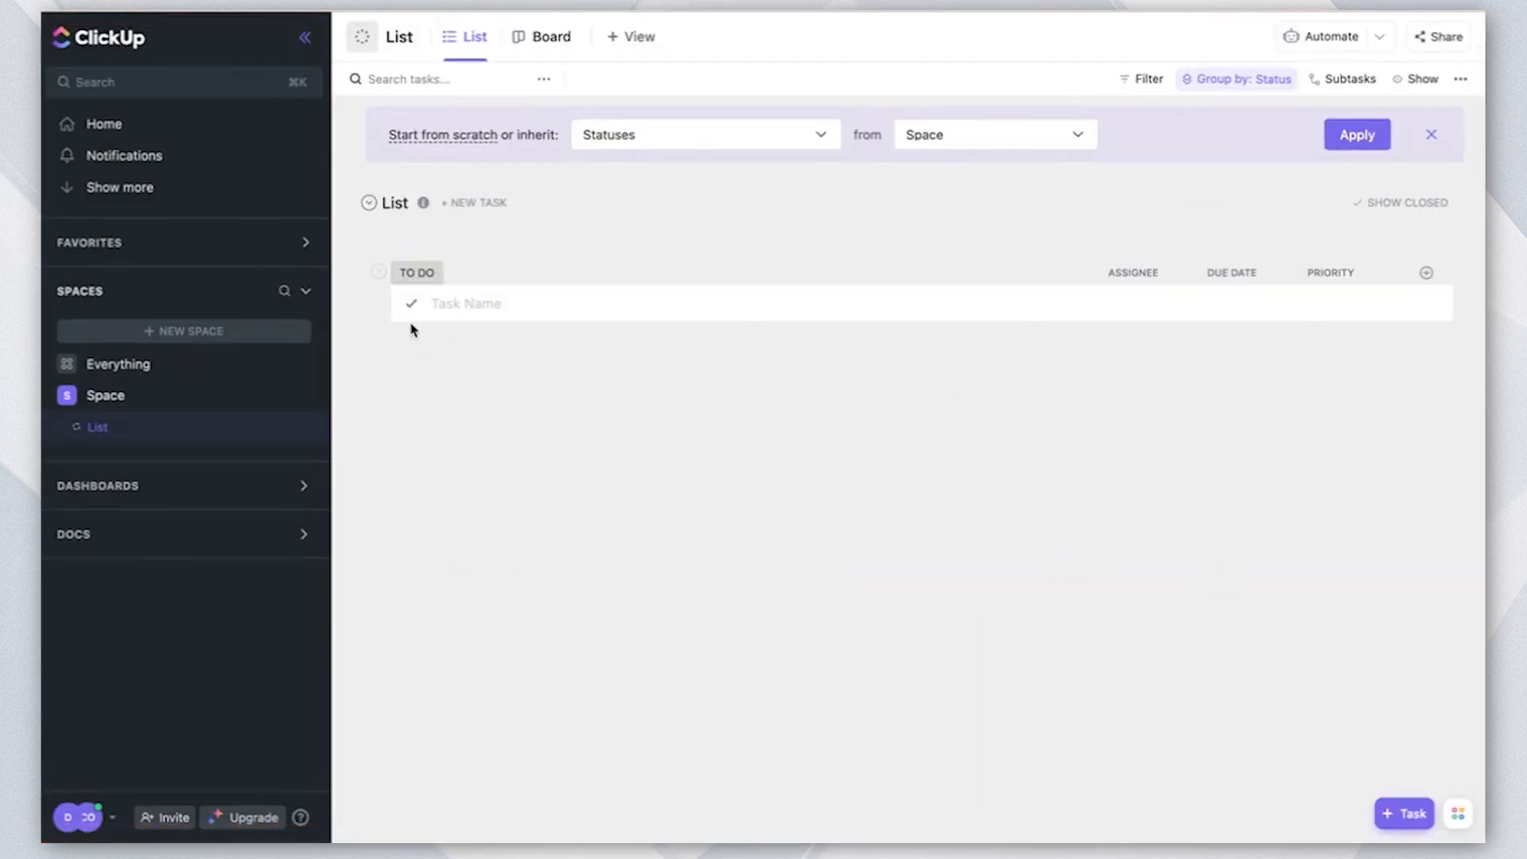
Add a task named "This is task" under the TO DO status of the list
click(458, 305)
text(This is task)
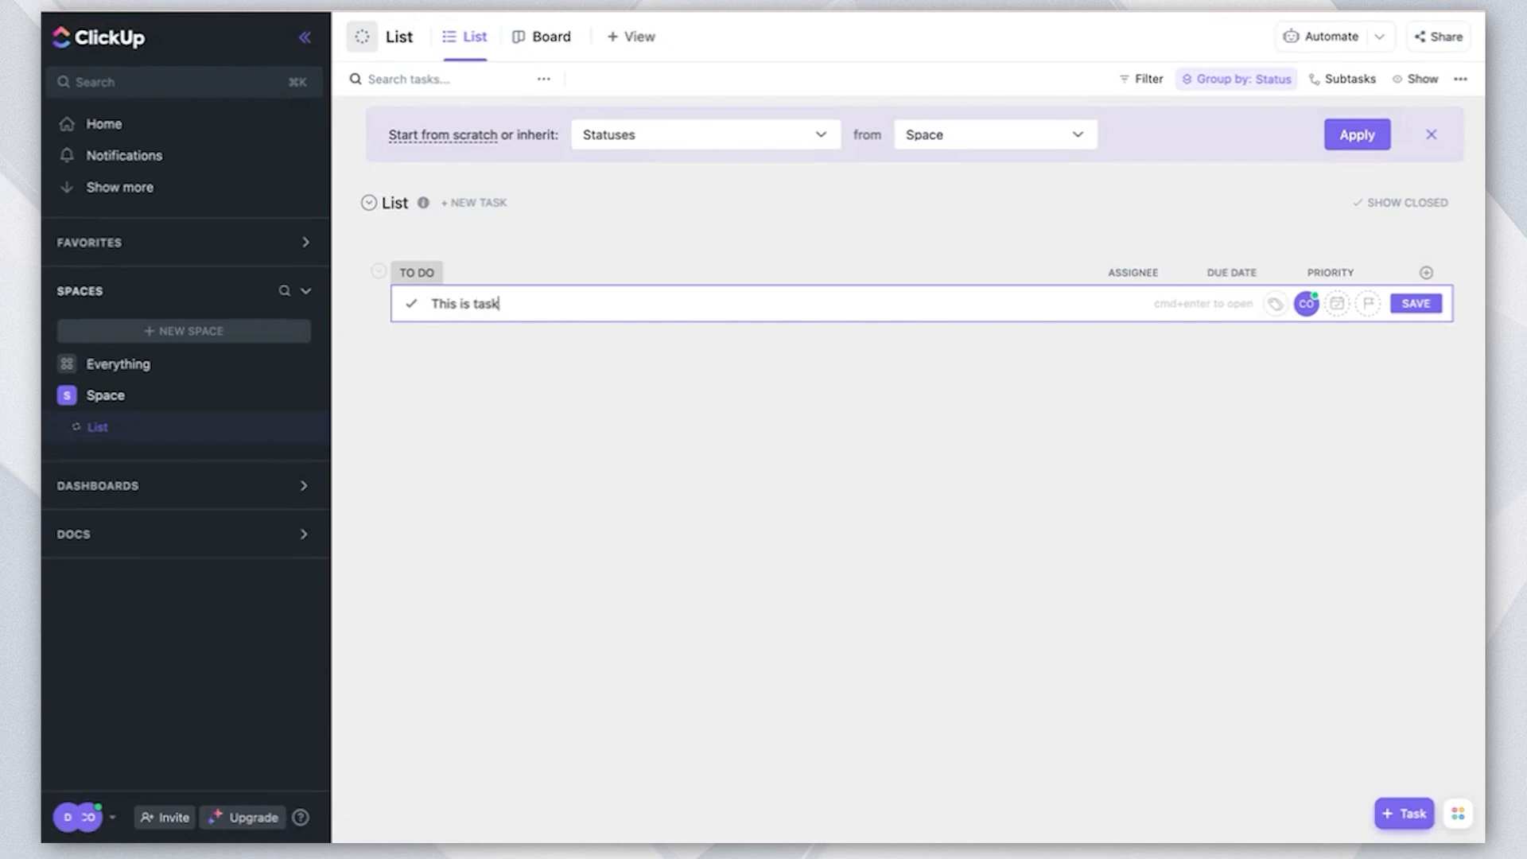
key(Return)
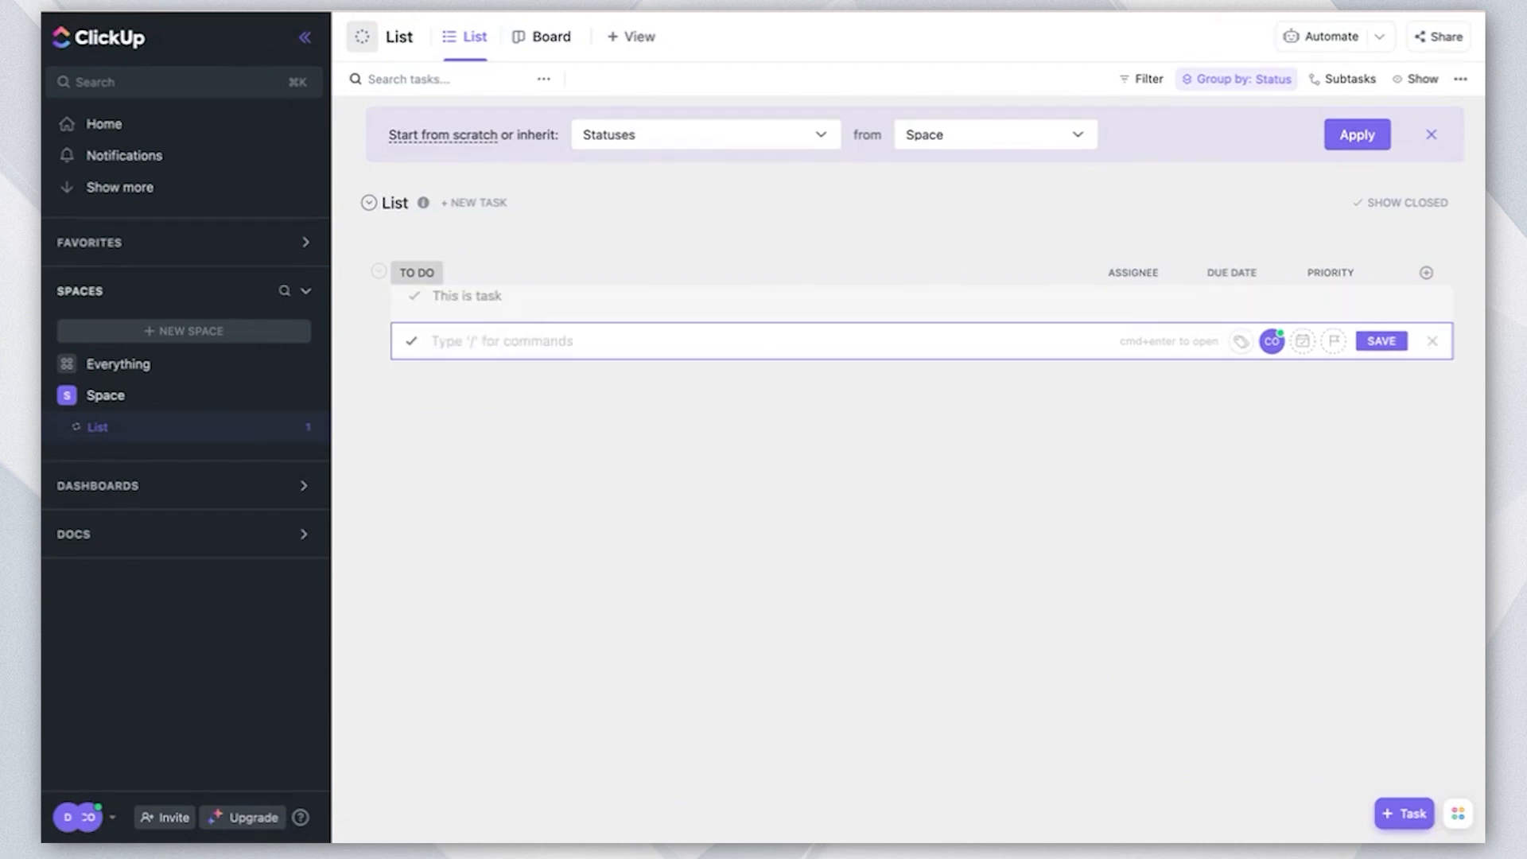
click(1432, 139)
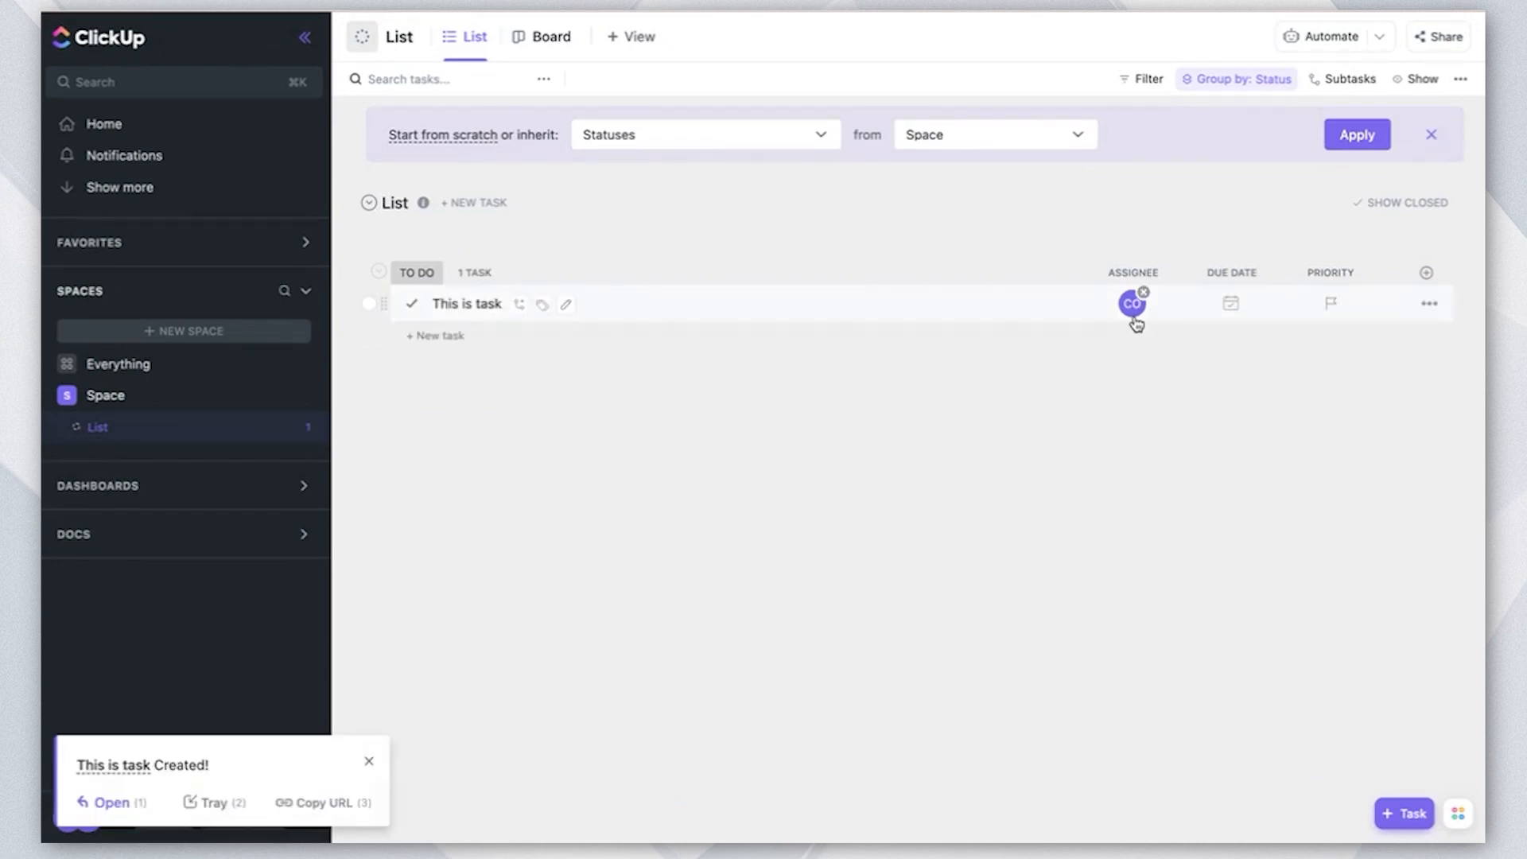
Open "This is task" and examine its details, including the due date, watchers, description and comment field
mouse_move(1135, 317)
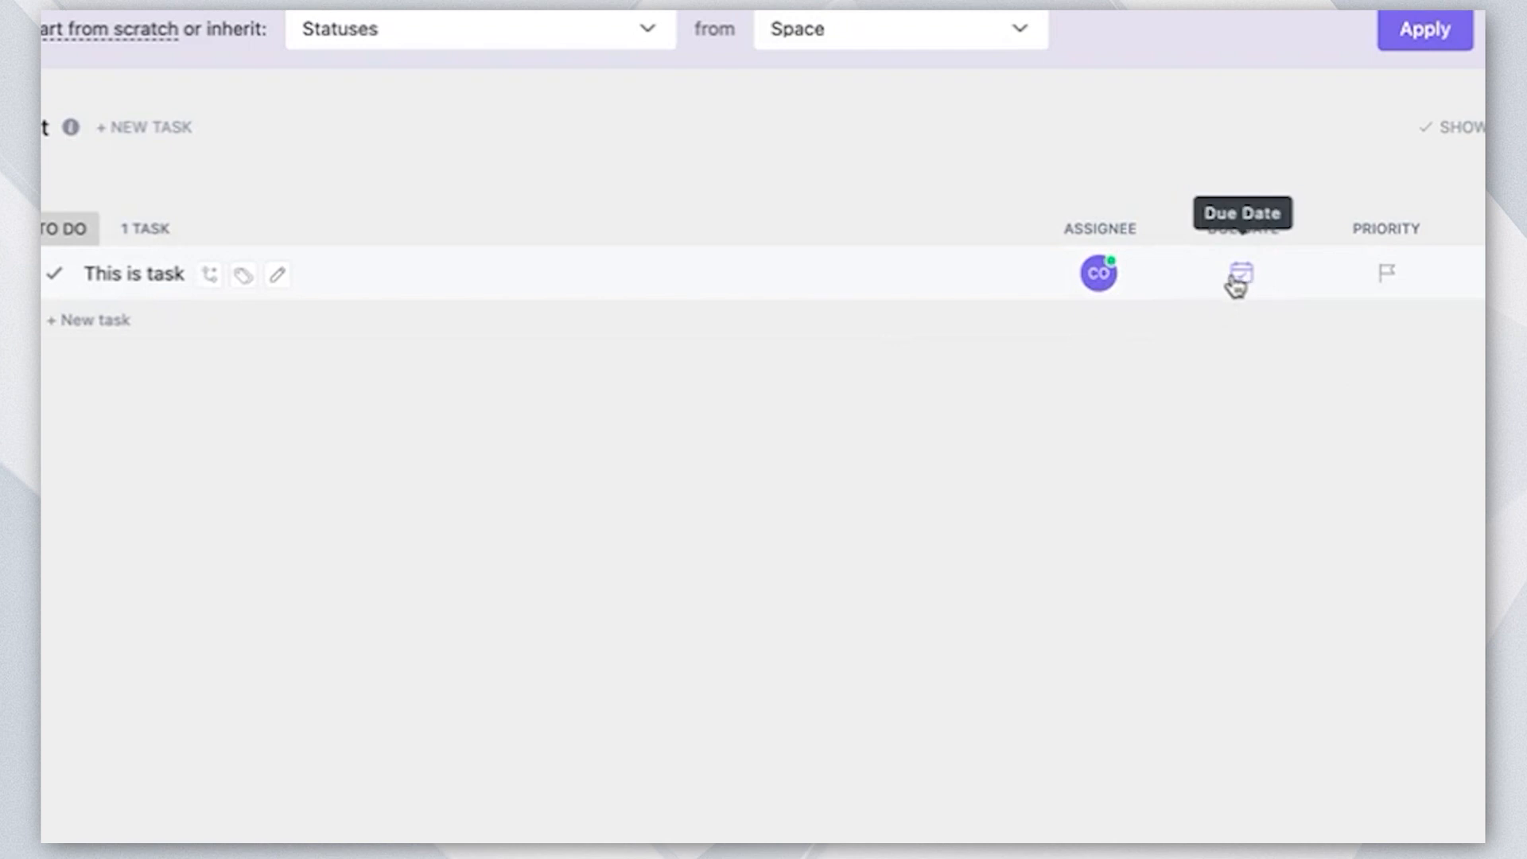
click(134, 273)
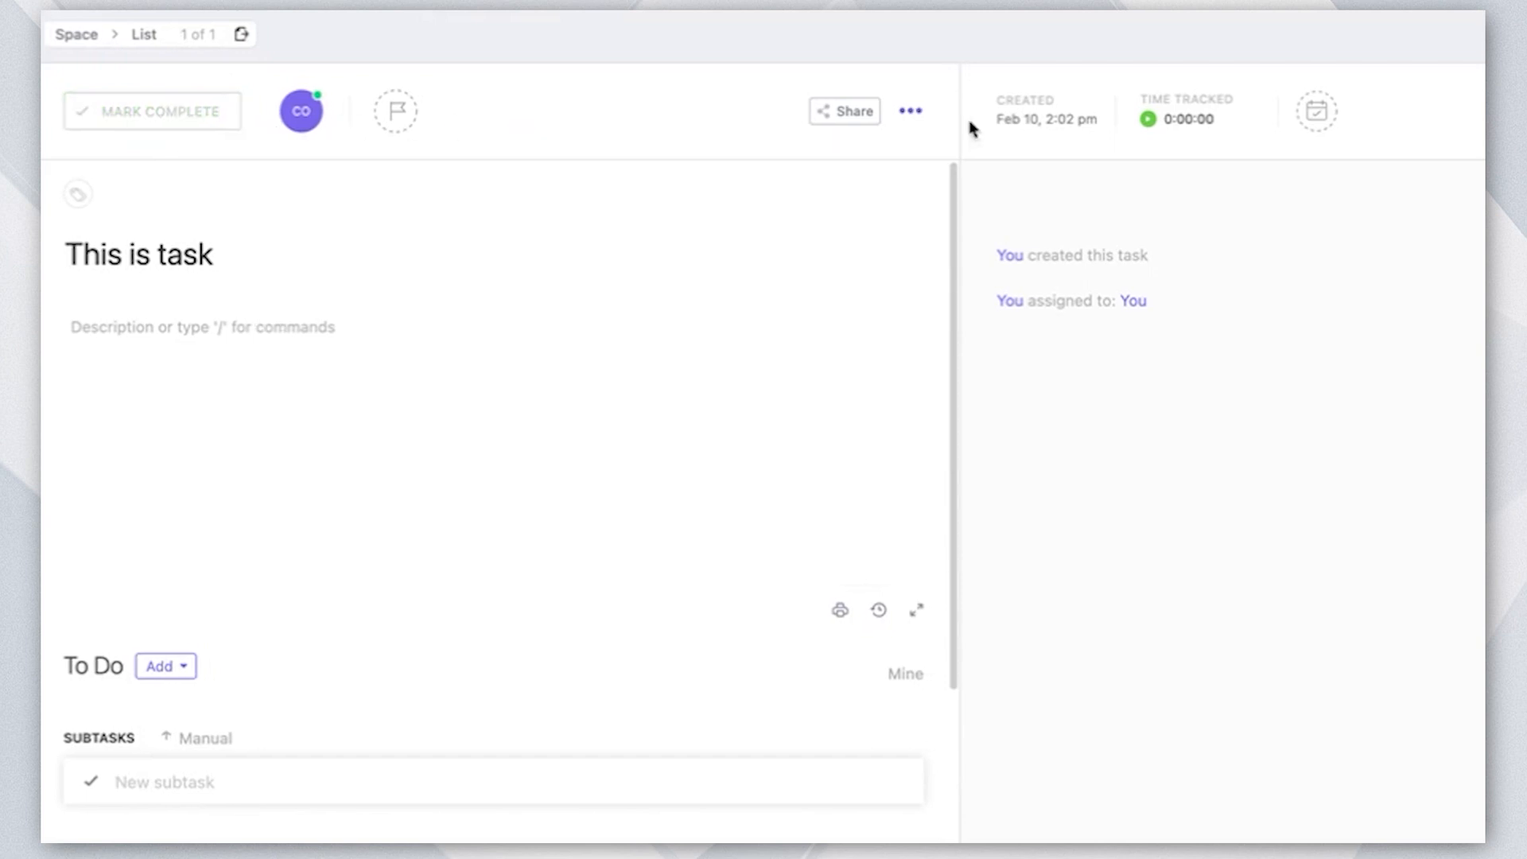
mouse_move(1048, 119)
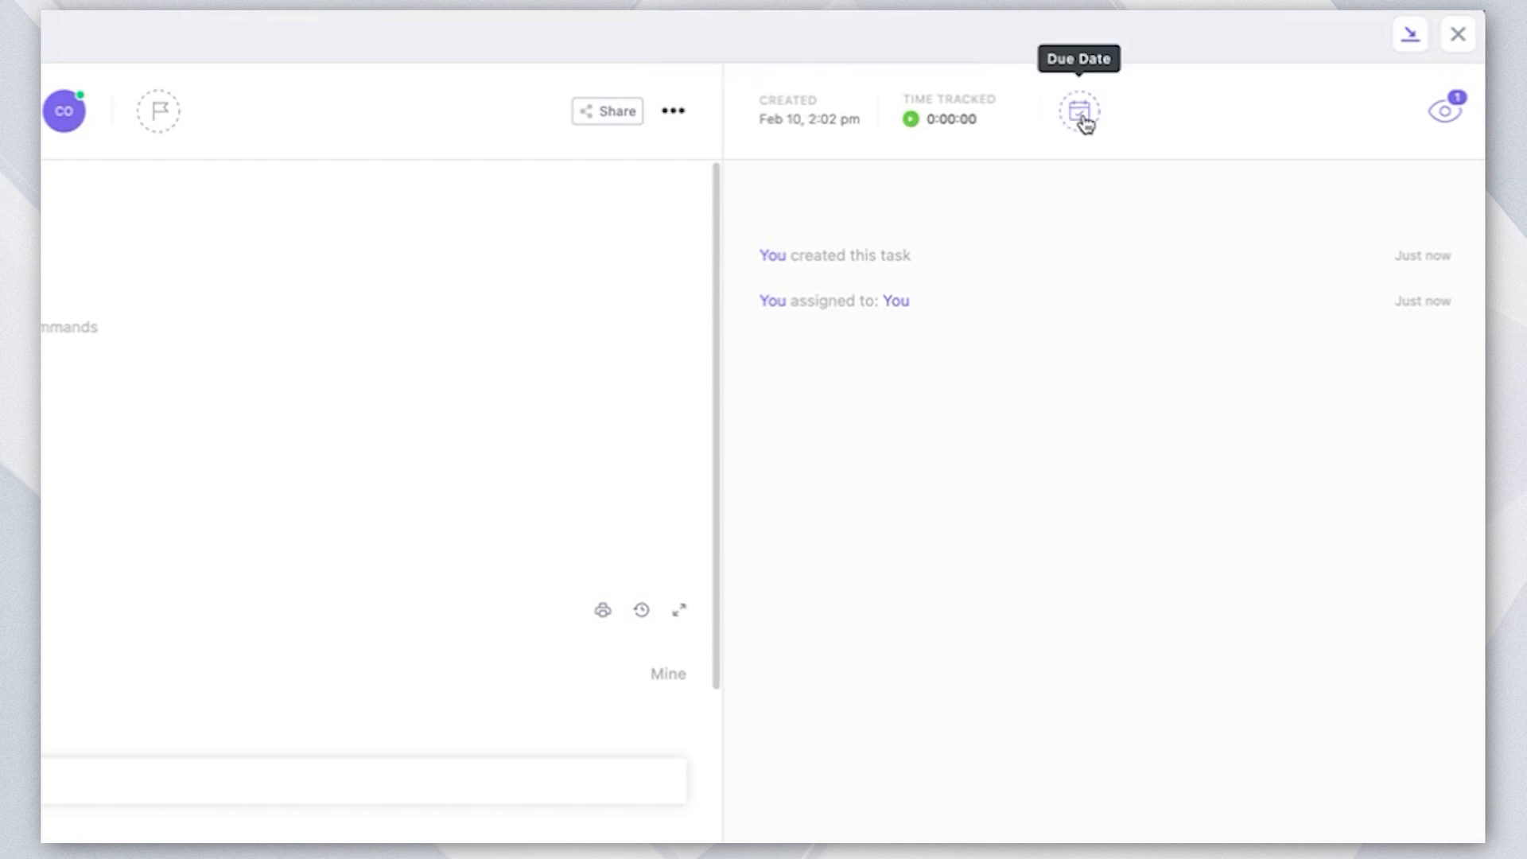
click(1441, 115)
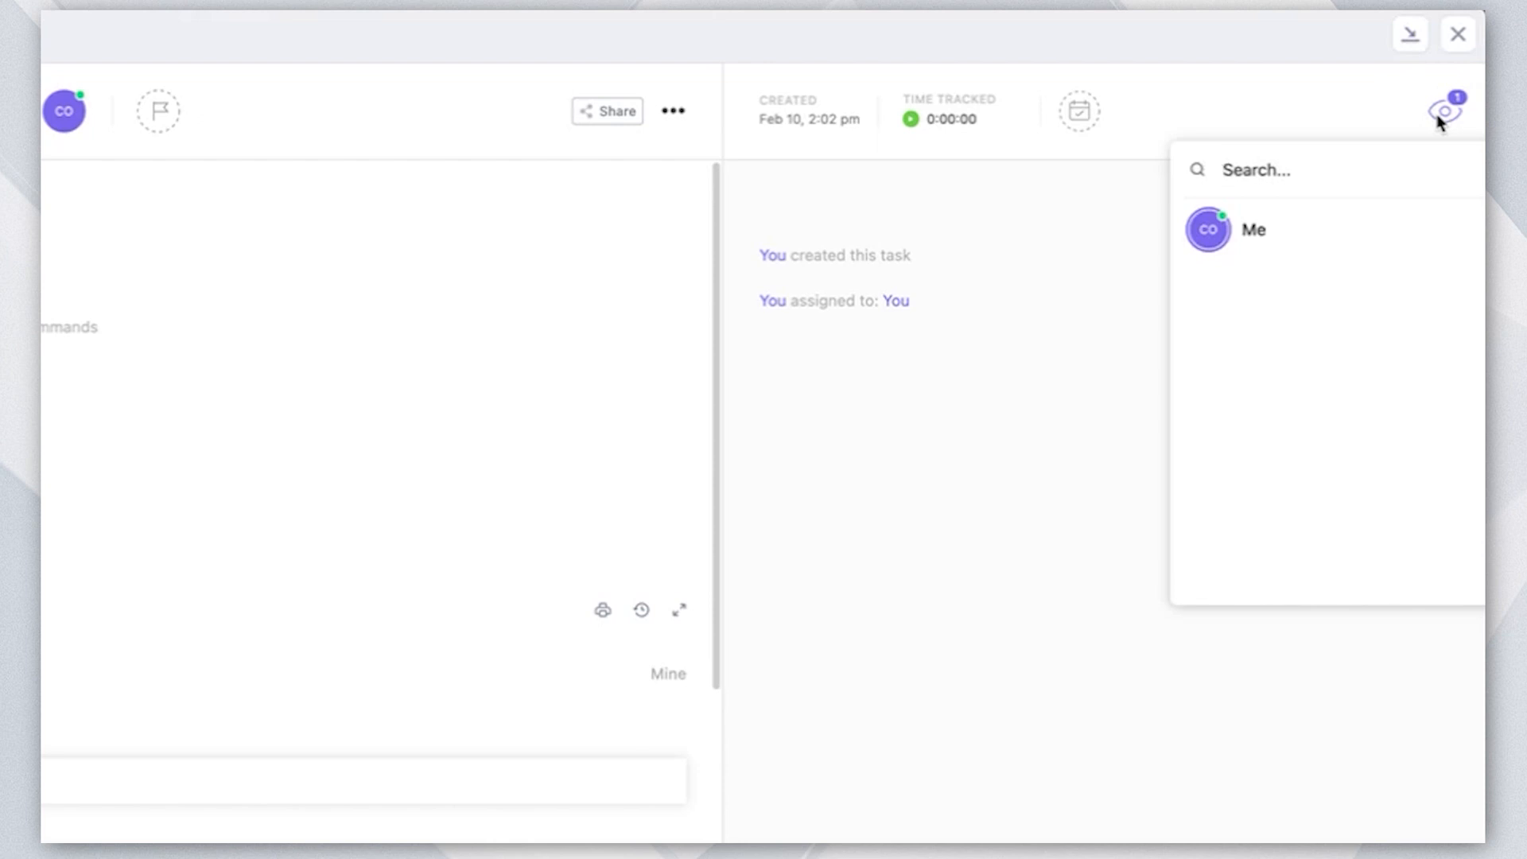
click(86, 348)
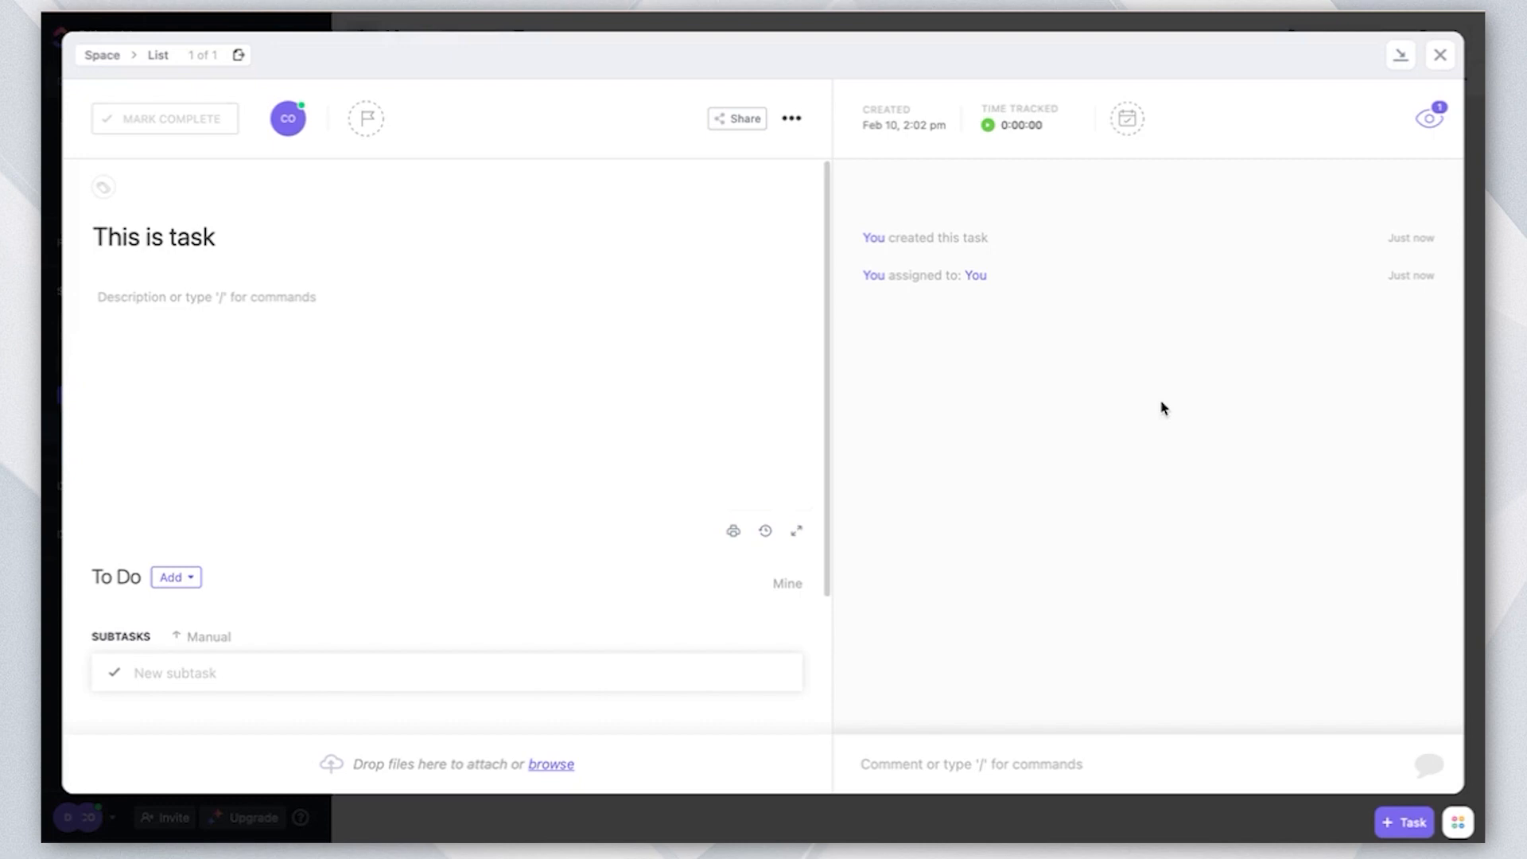
click(1018, 765)
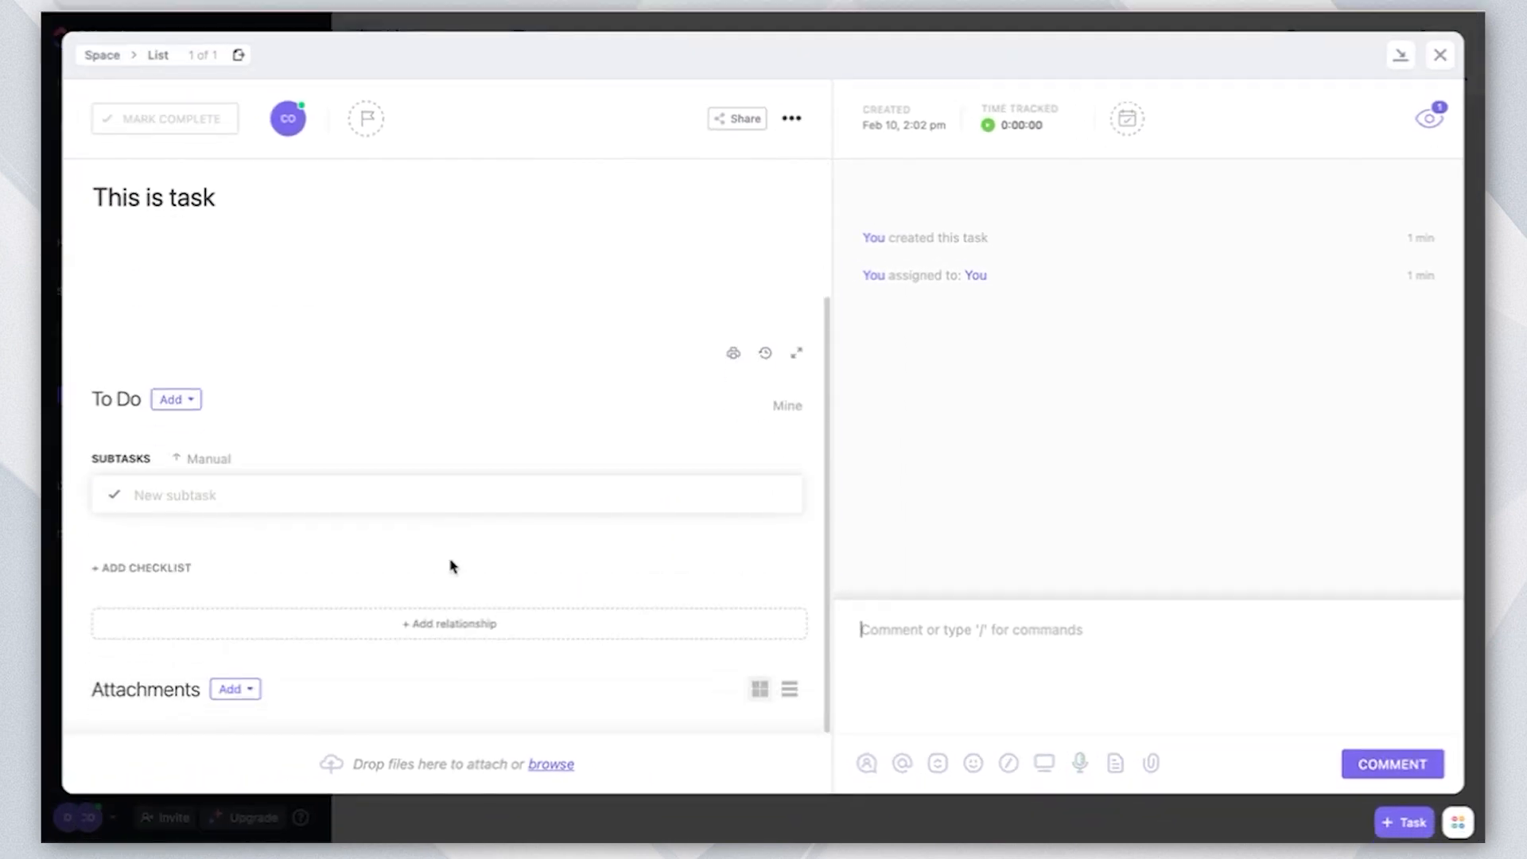
Add two subtasks, "Subtask 1" and "Subtask 2", to the open task
click(322, 495)
text(Subtask 1)
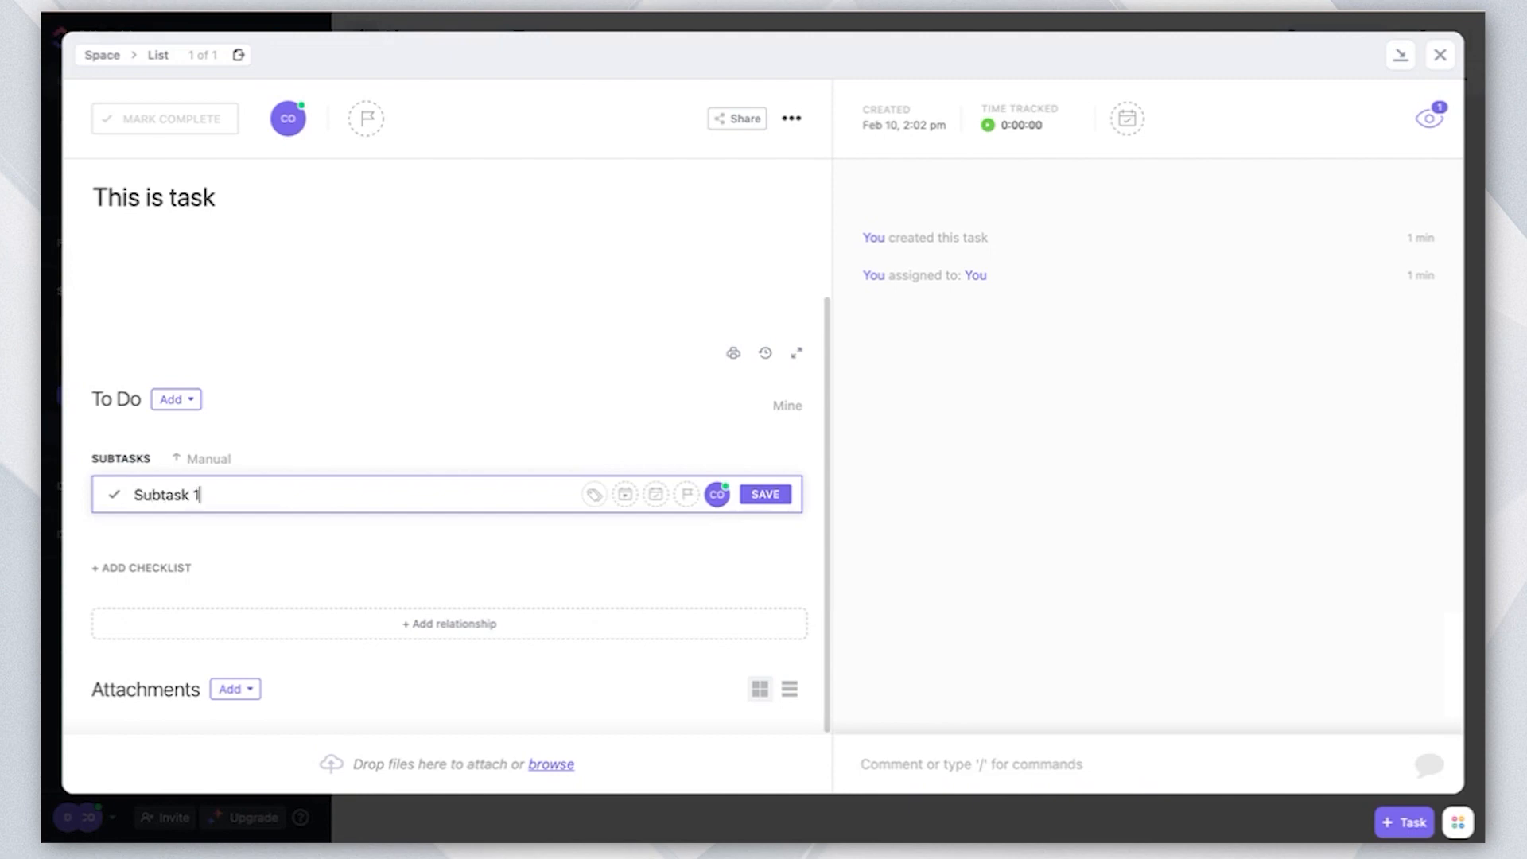
key(Return)
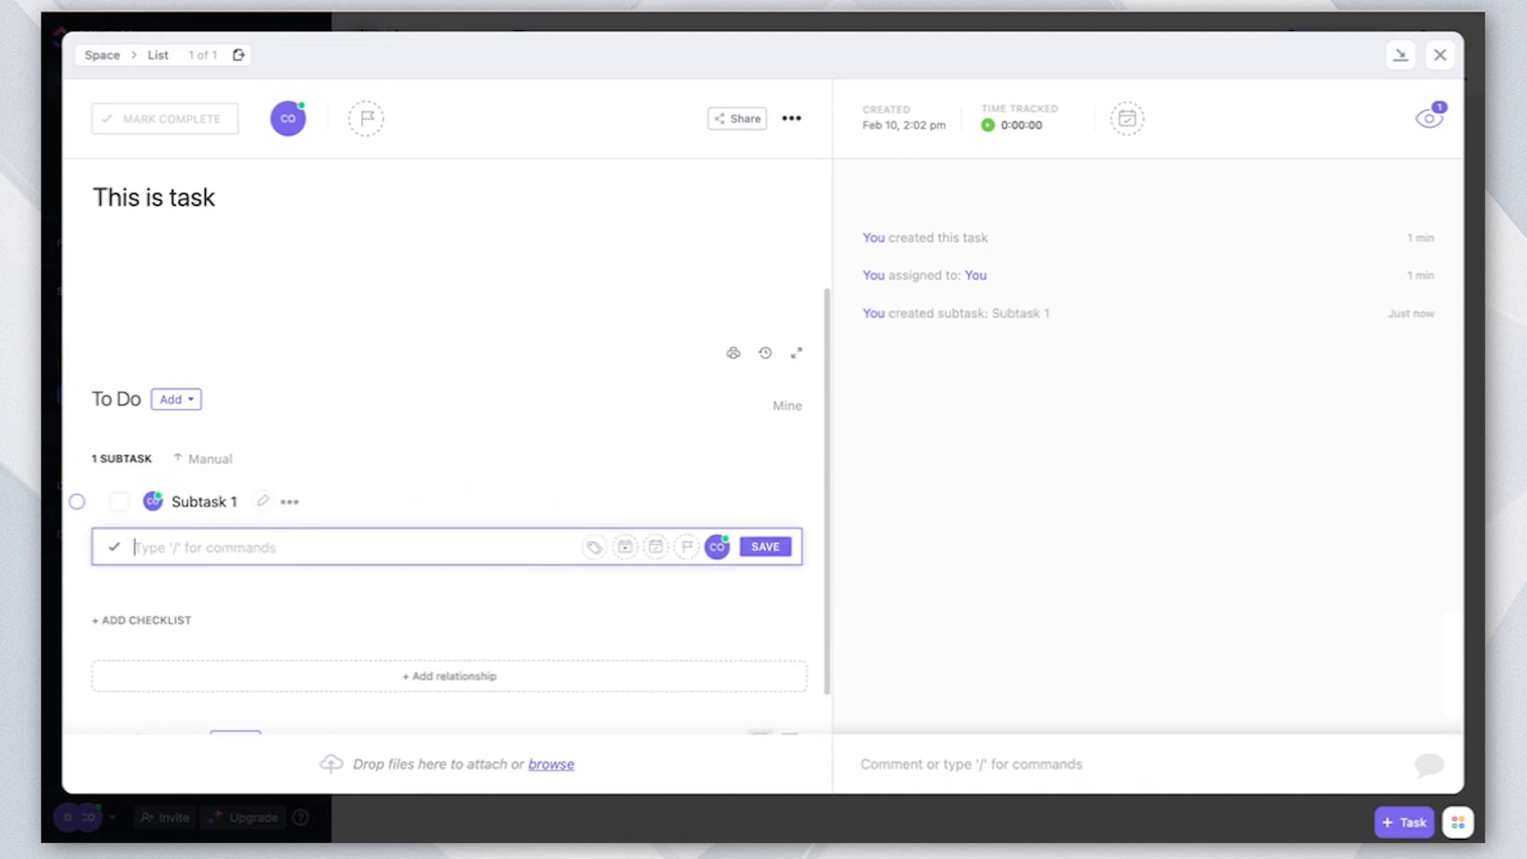
text(Subtask 2)
key(Return)
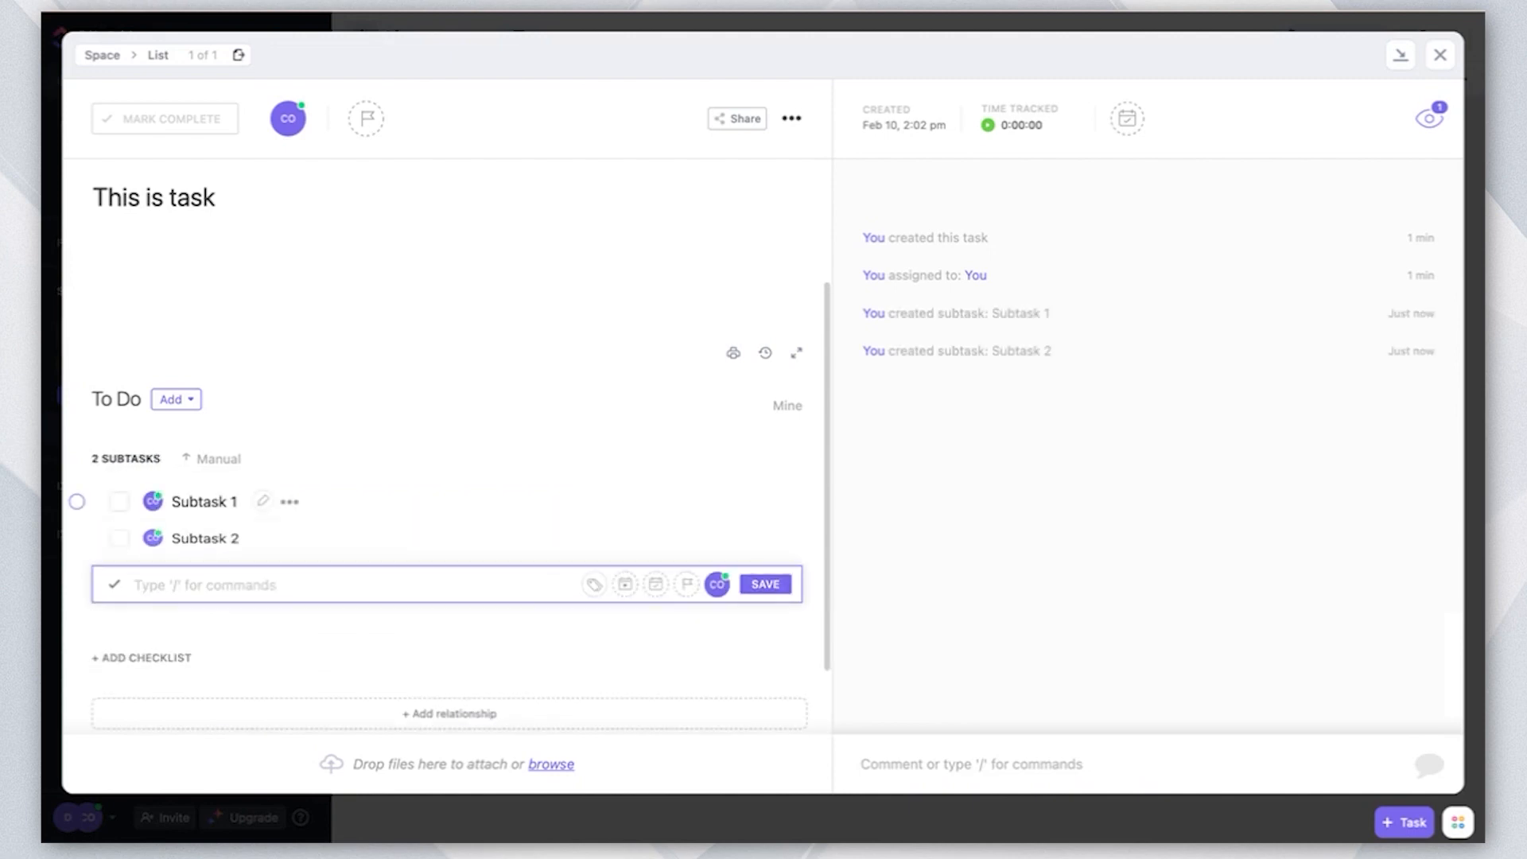
Add a checklist to the task with the items "Cheklist 1" and "Checklist 2"
scroll(231, 512, down, 1)
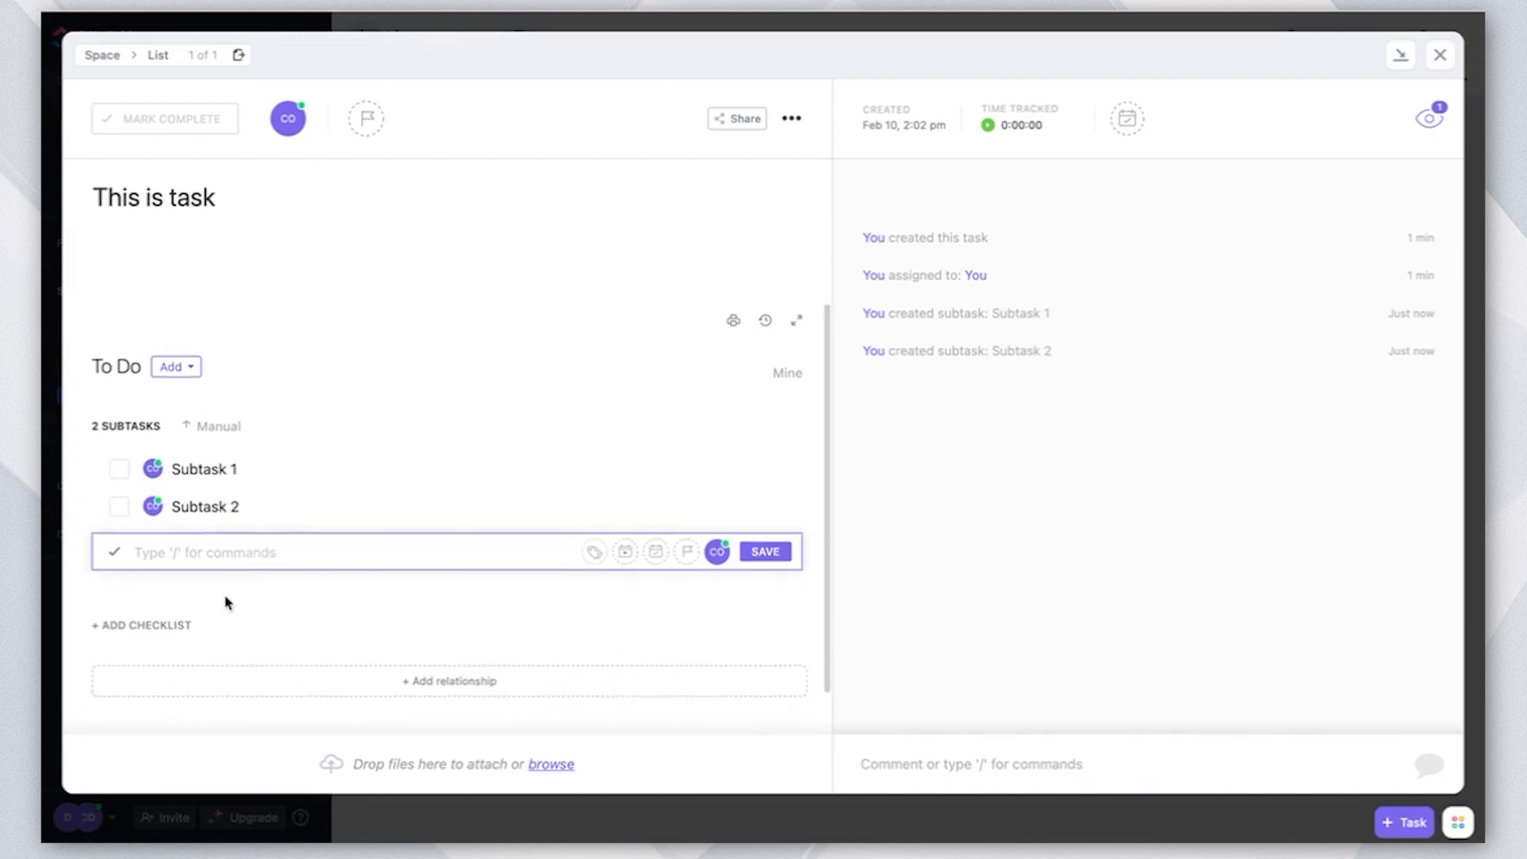
click(174, 628)
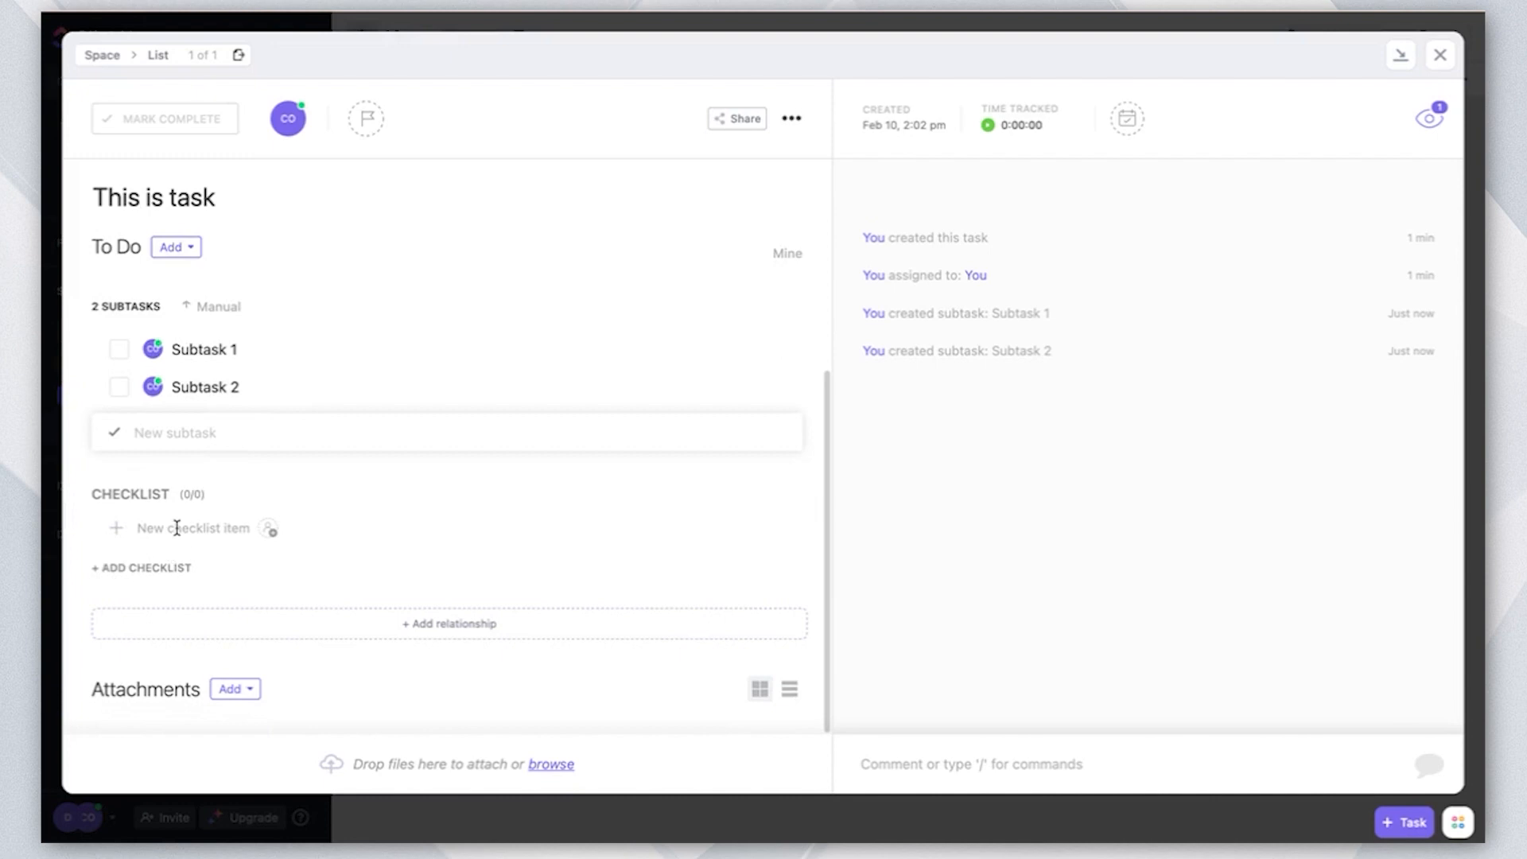
click(177, 527)
text(Cheklist 1)
key(Return)
text(Checklist 2)
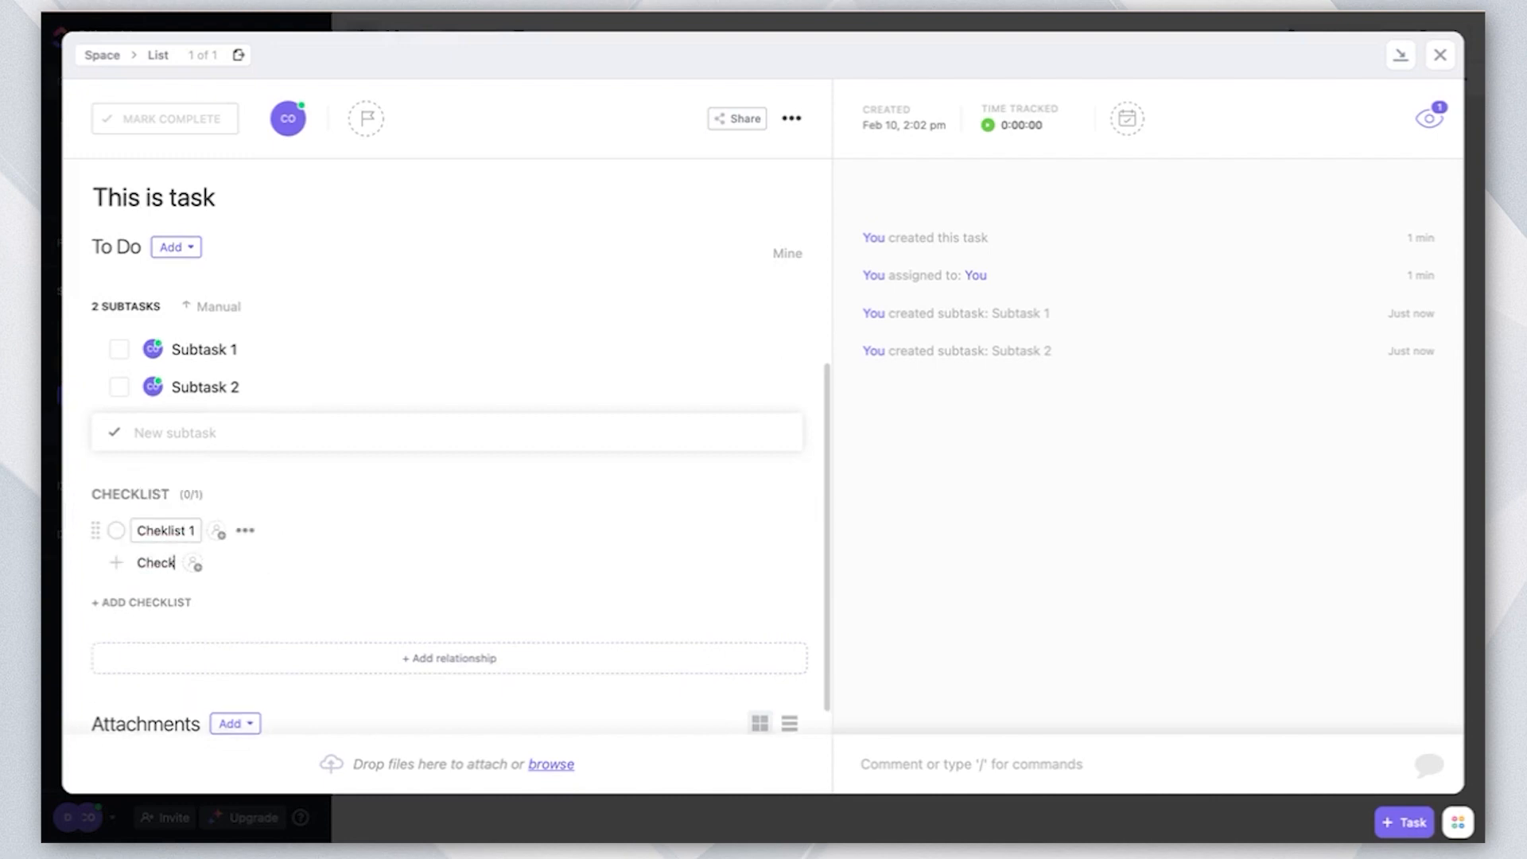
key(Return)
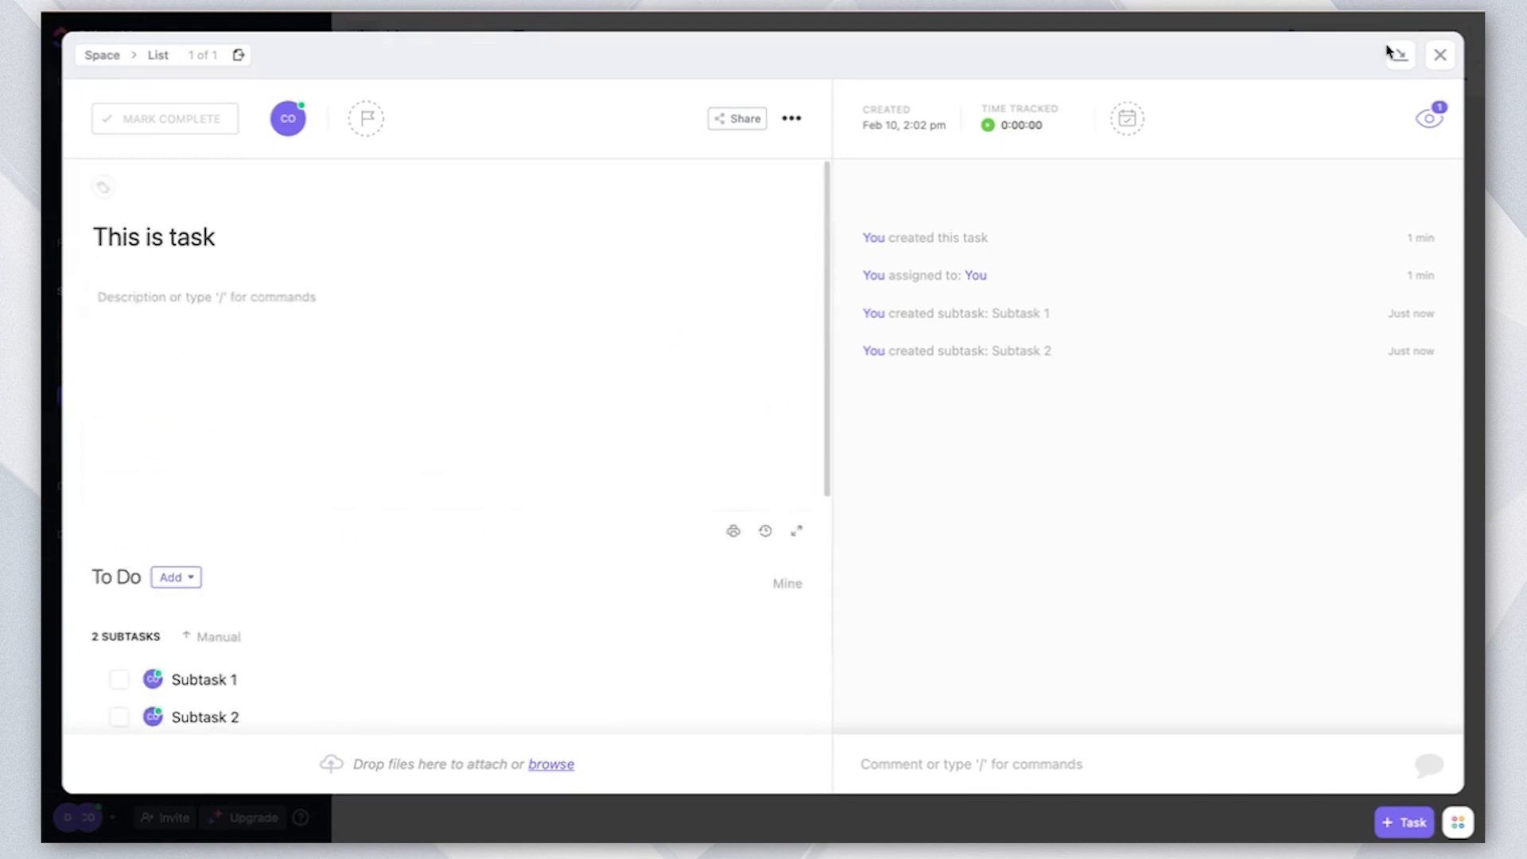
Close the task details and expand the subtasks of "This is task" in the list view
click(1440, 55)
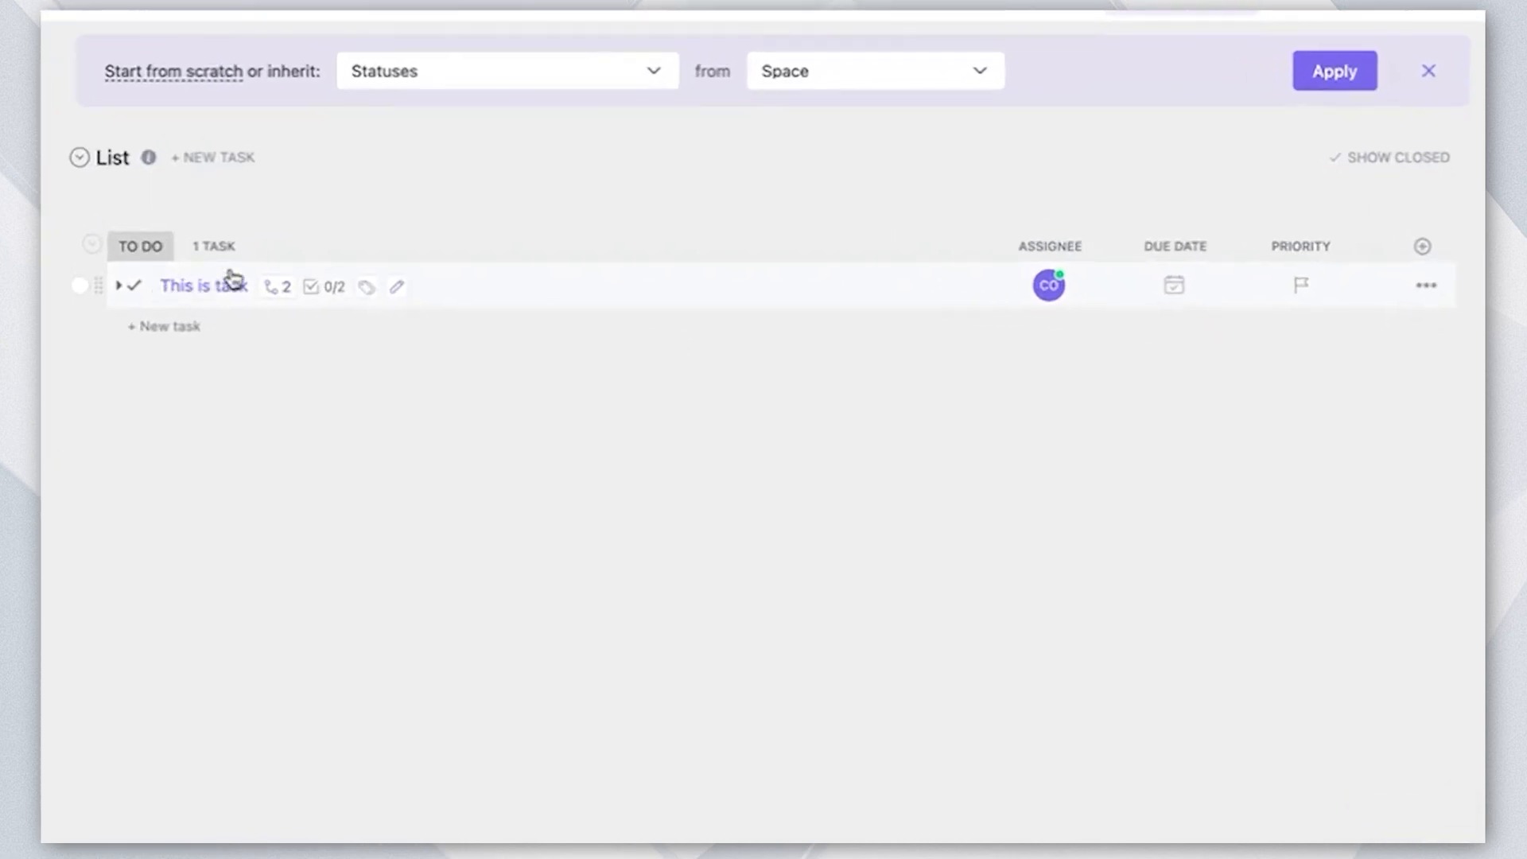
click(124, 291)
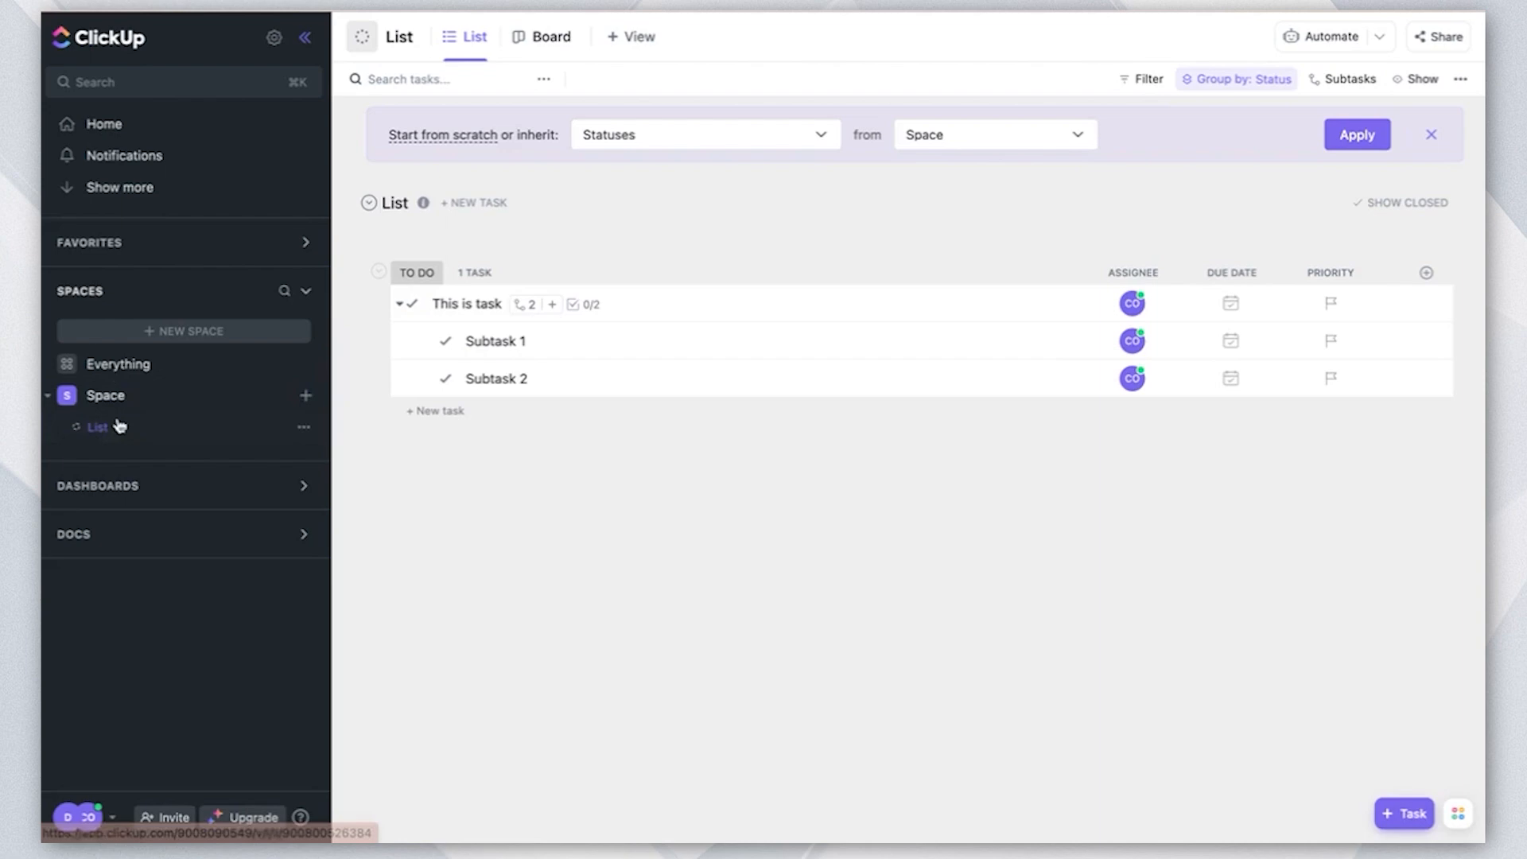
Switch the list from the Space statuses to Custom statuses with TO DO, IN PROGRESS and COMPLETE, and save
click(280, 397)
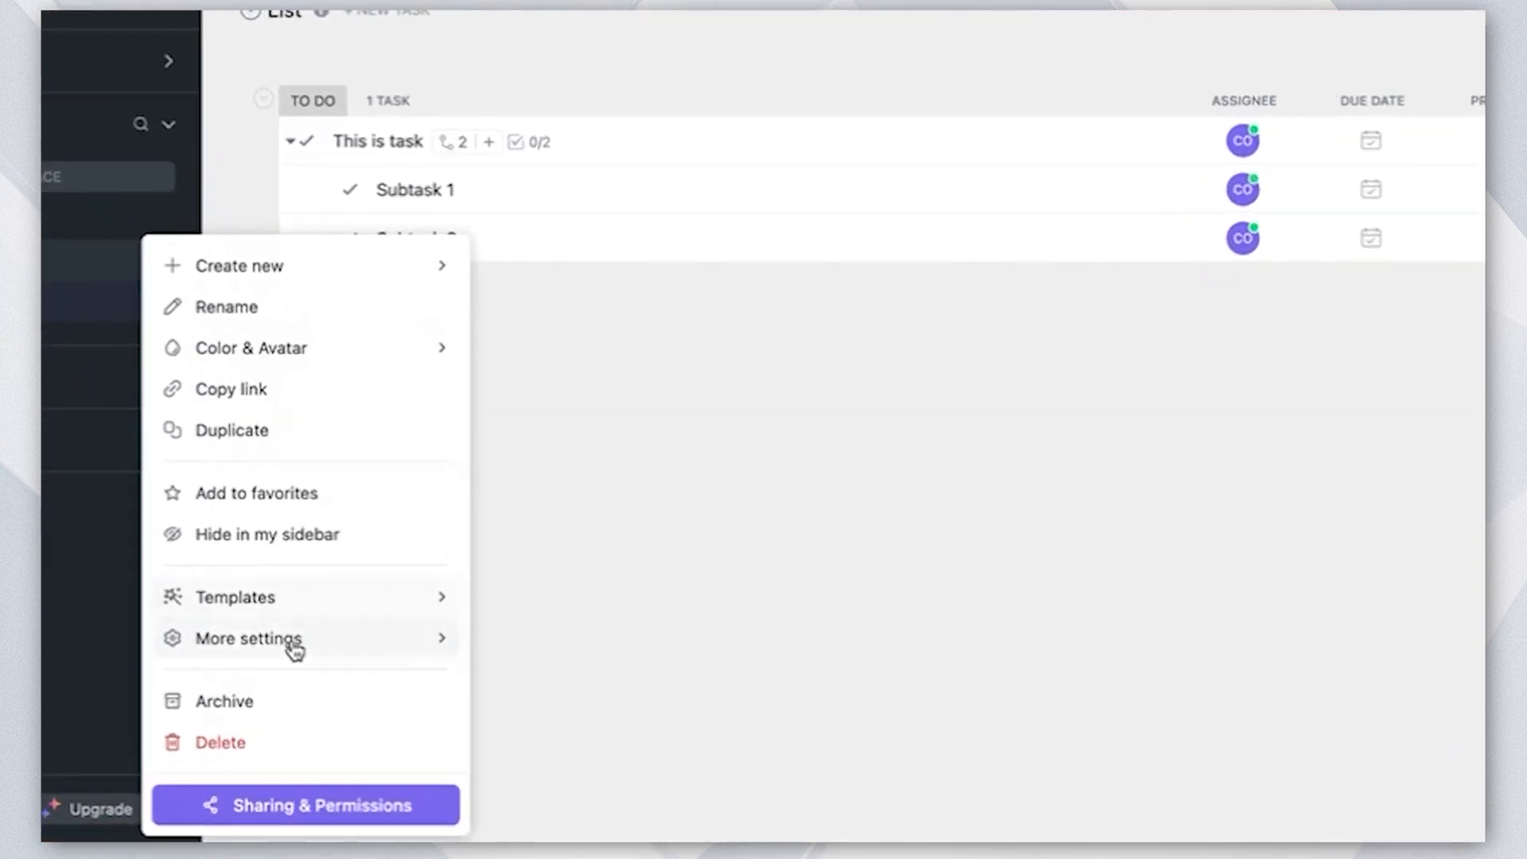
click(732, 448)
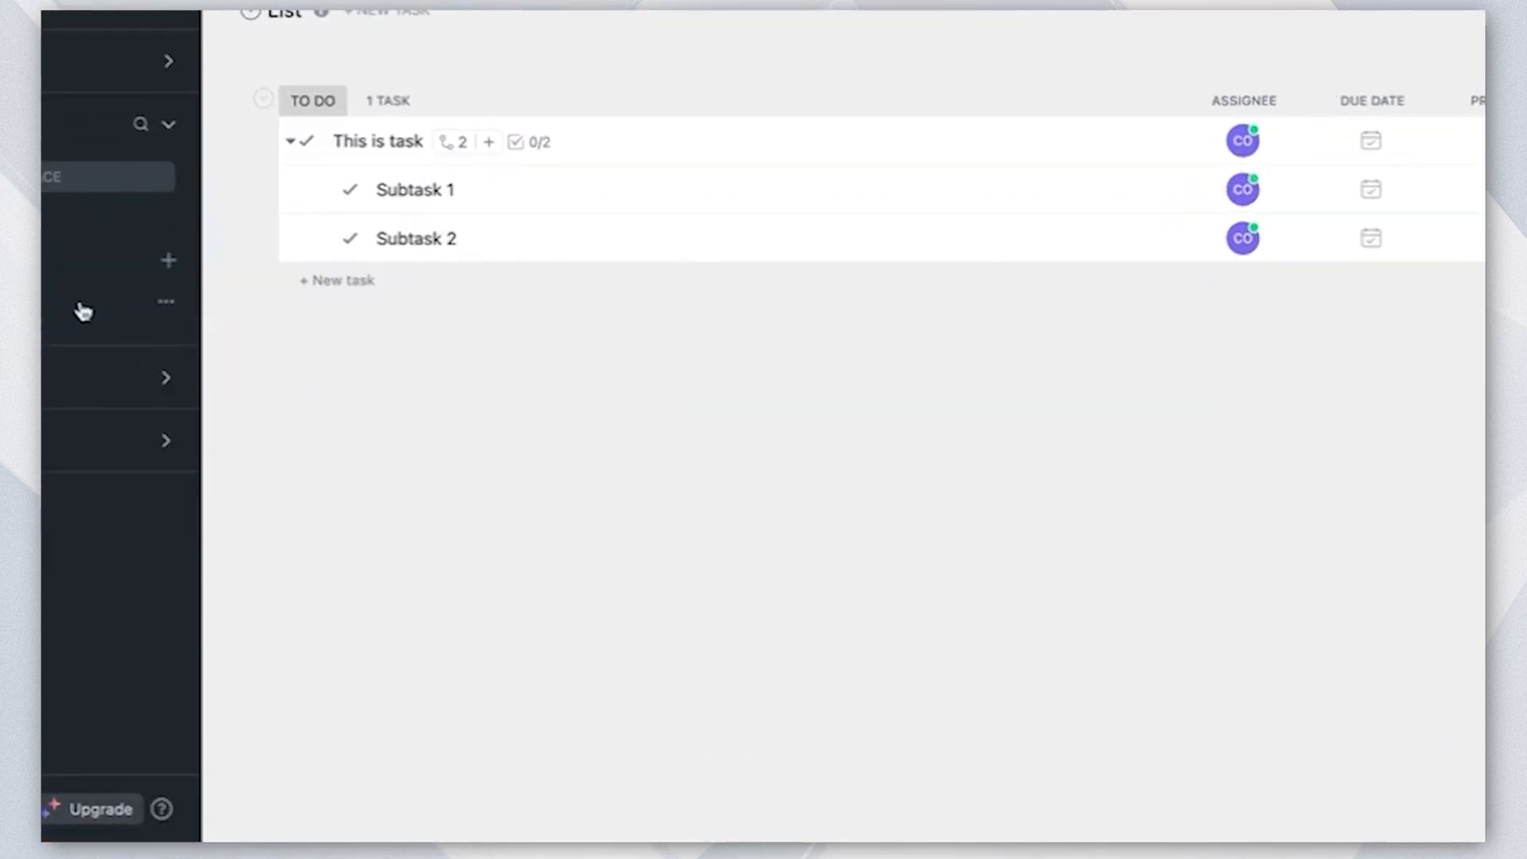
click(167, 302)
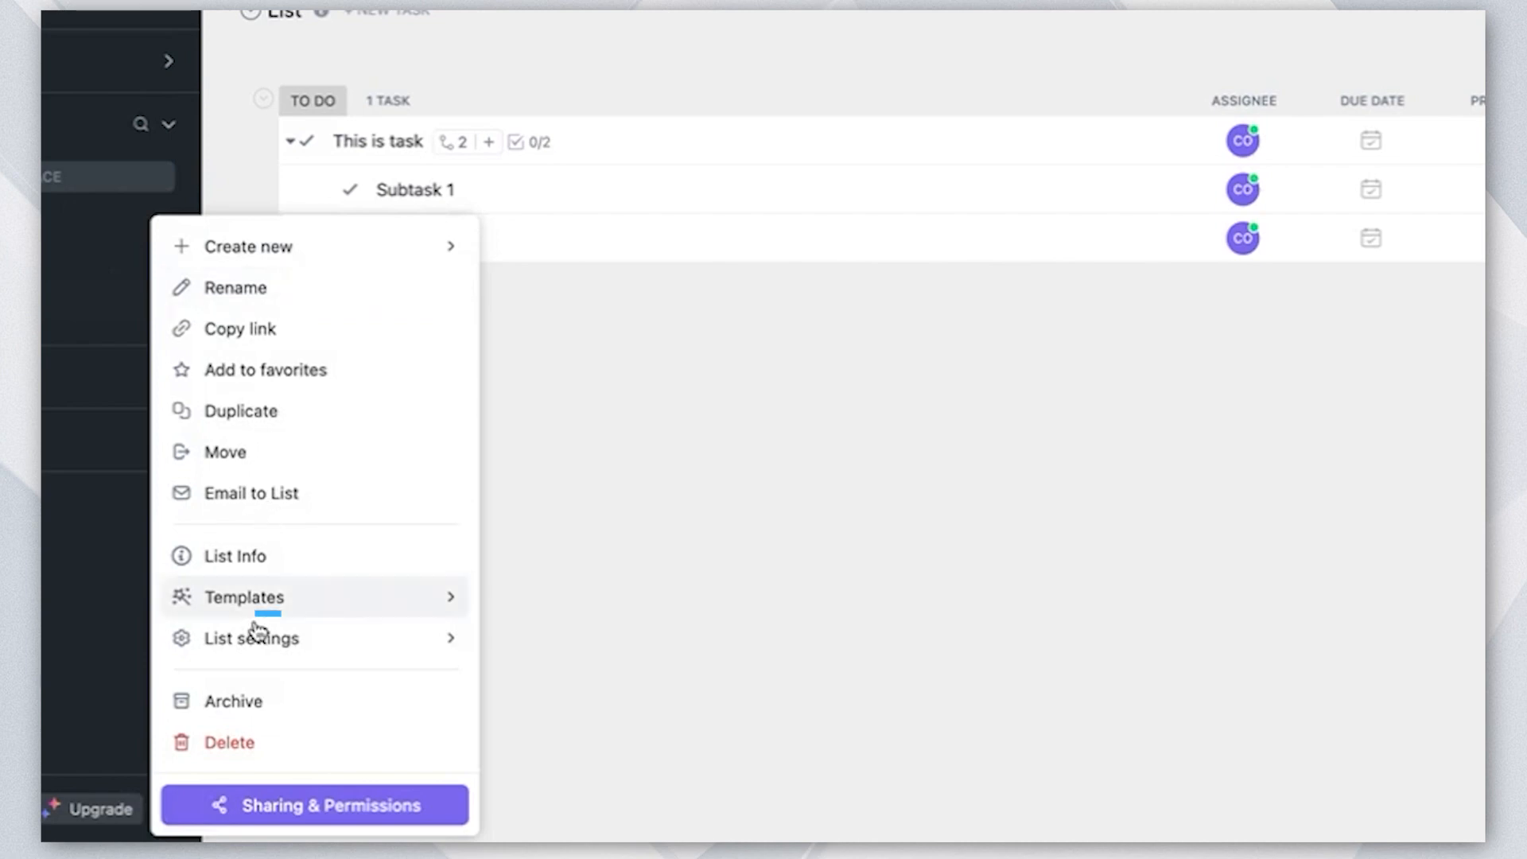
mouse_move(254, 640)
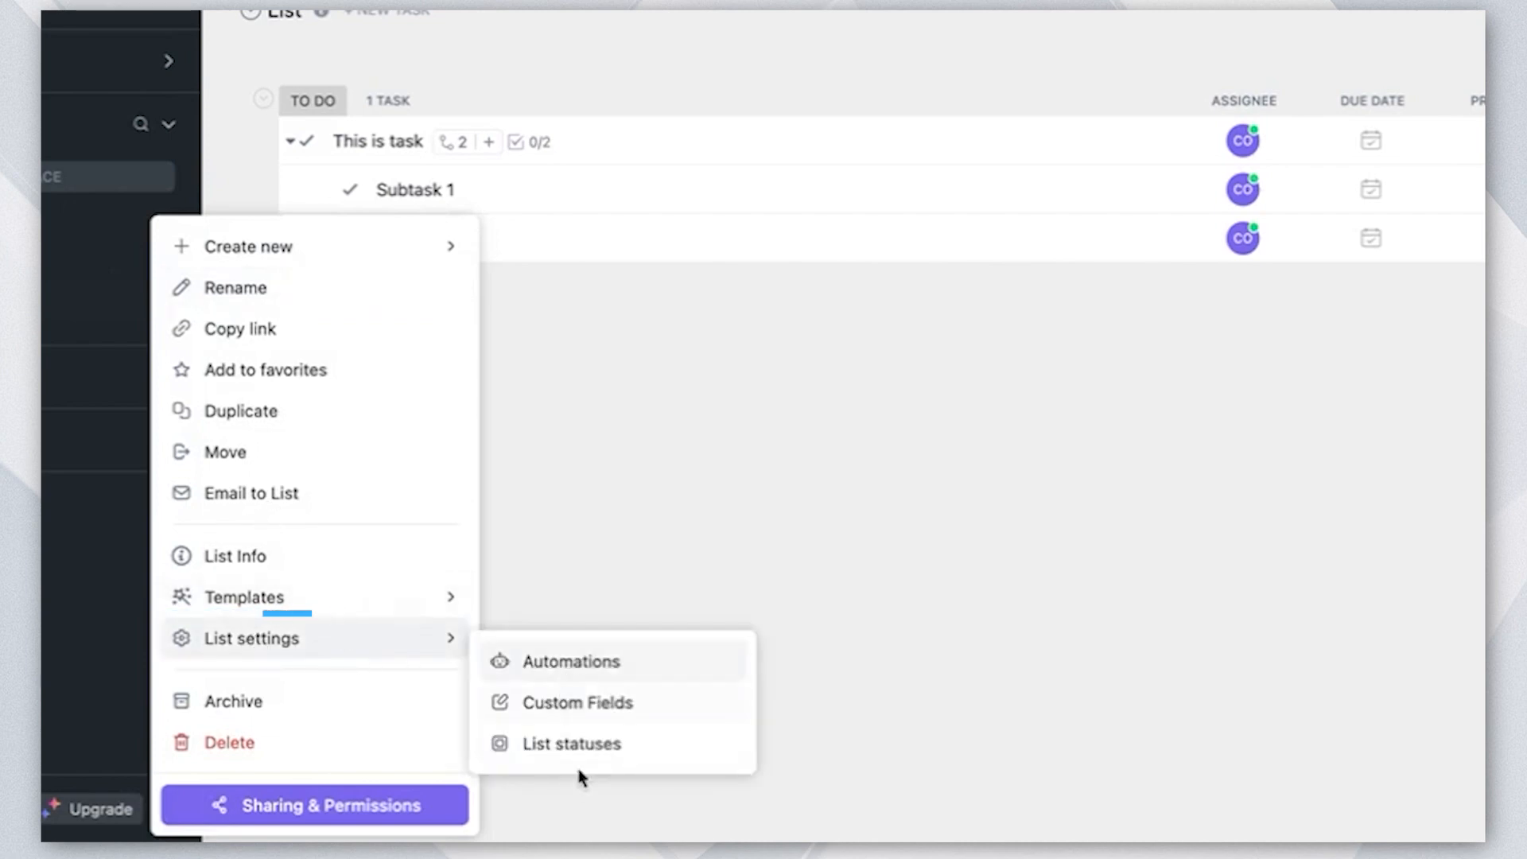
click(592, 754)
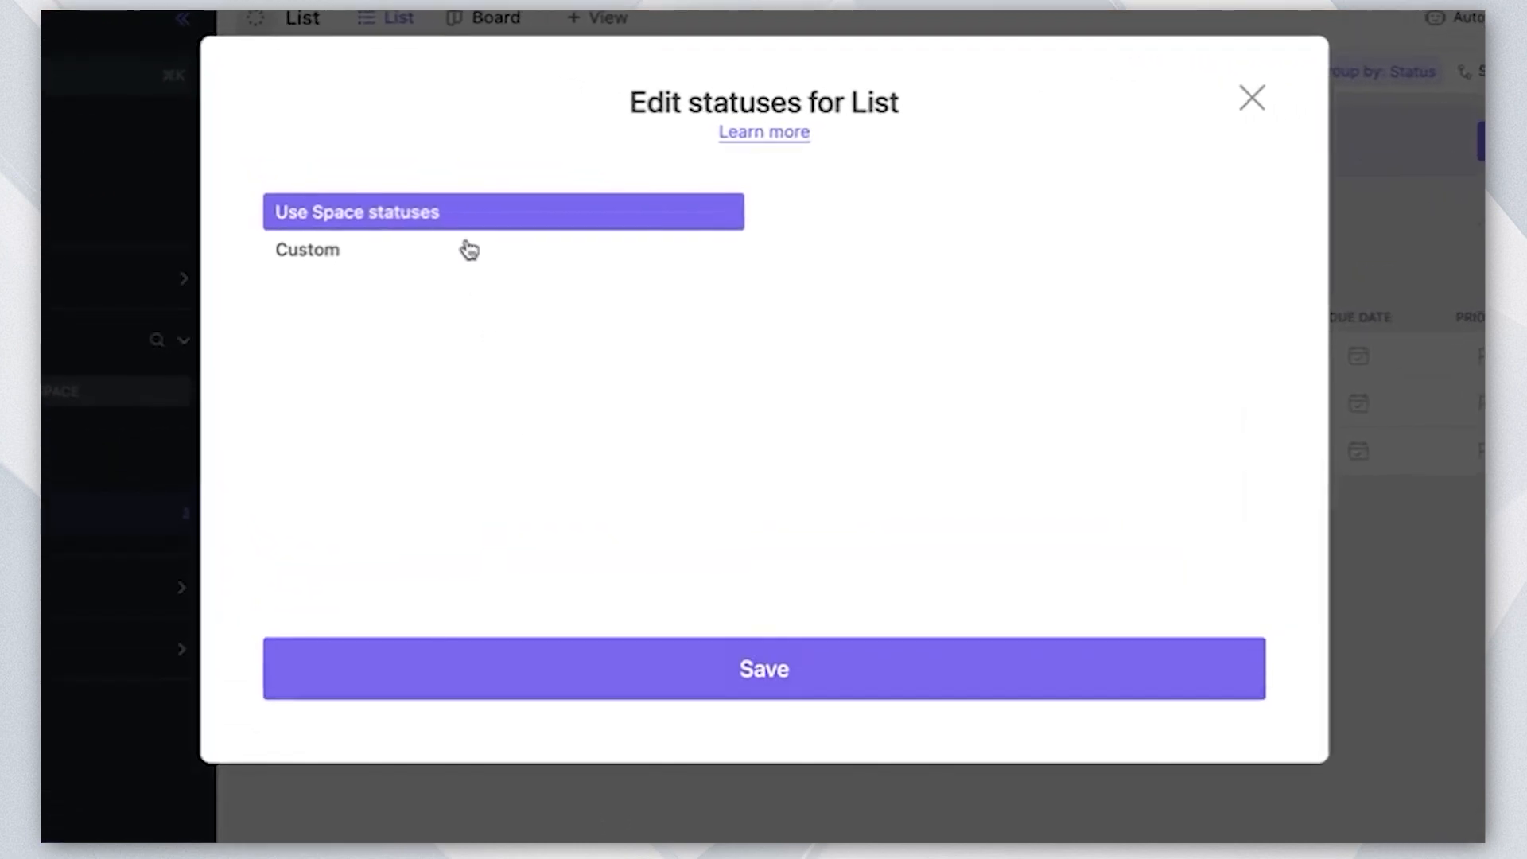
click(469, 250)
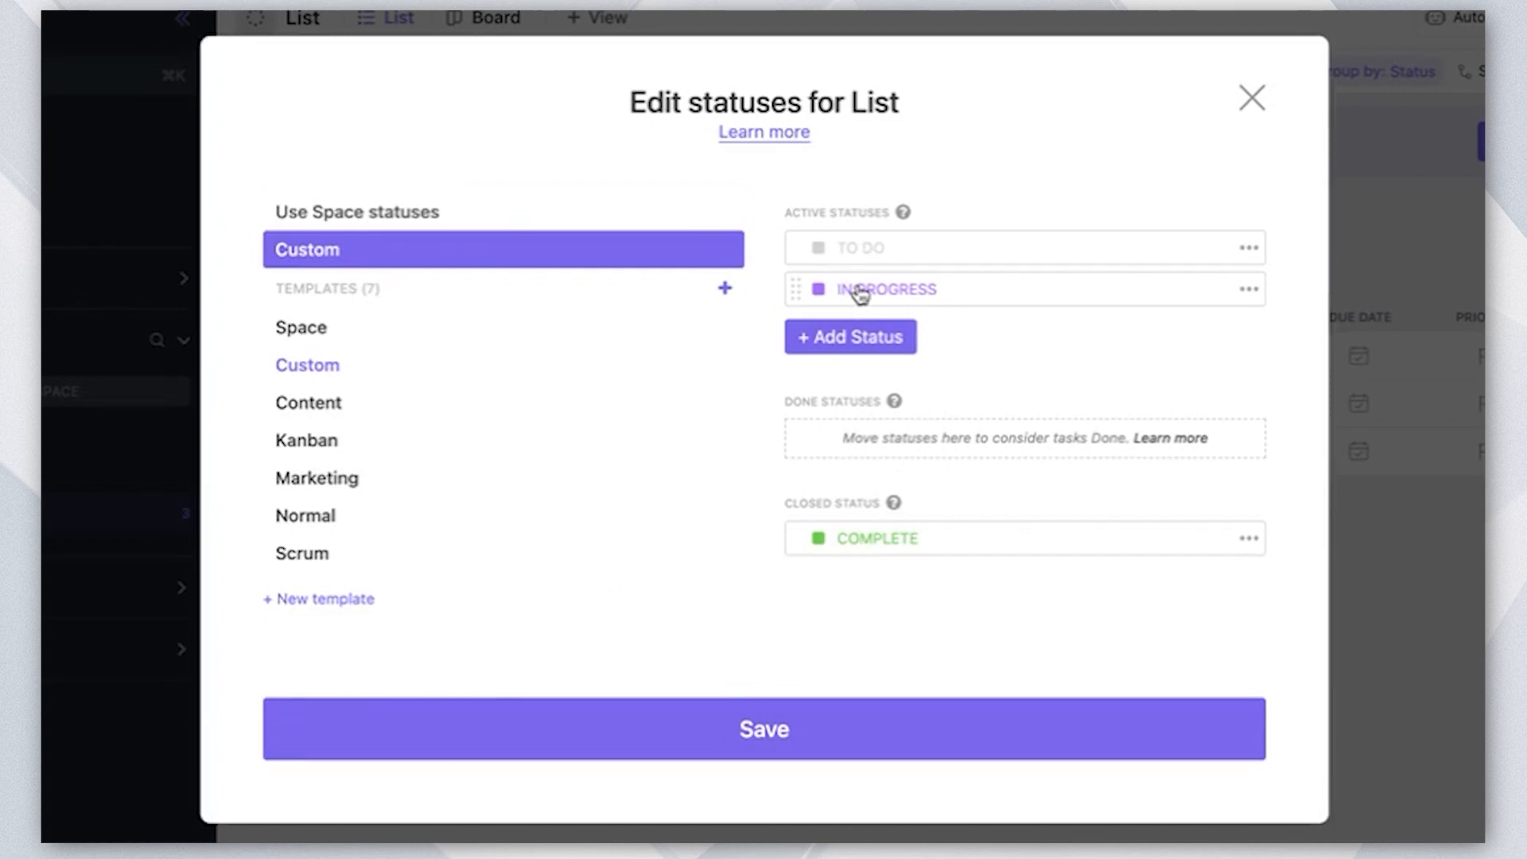
click(783, 723)
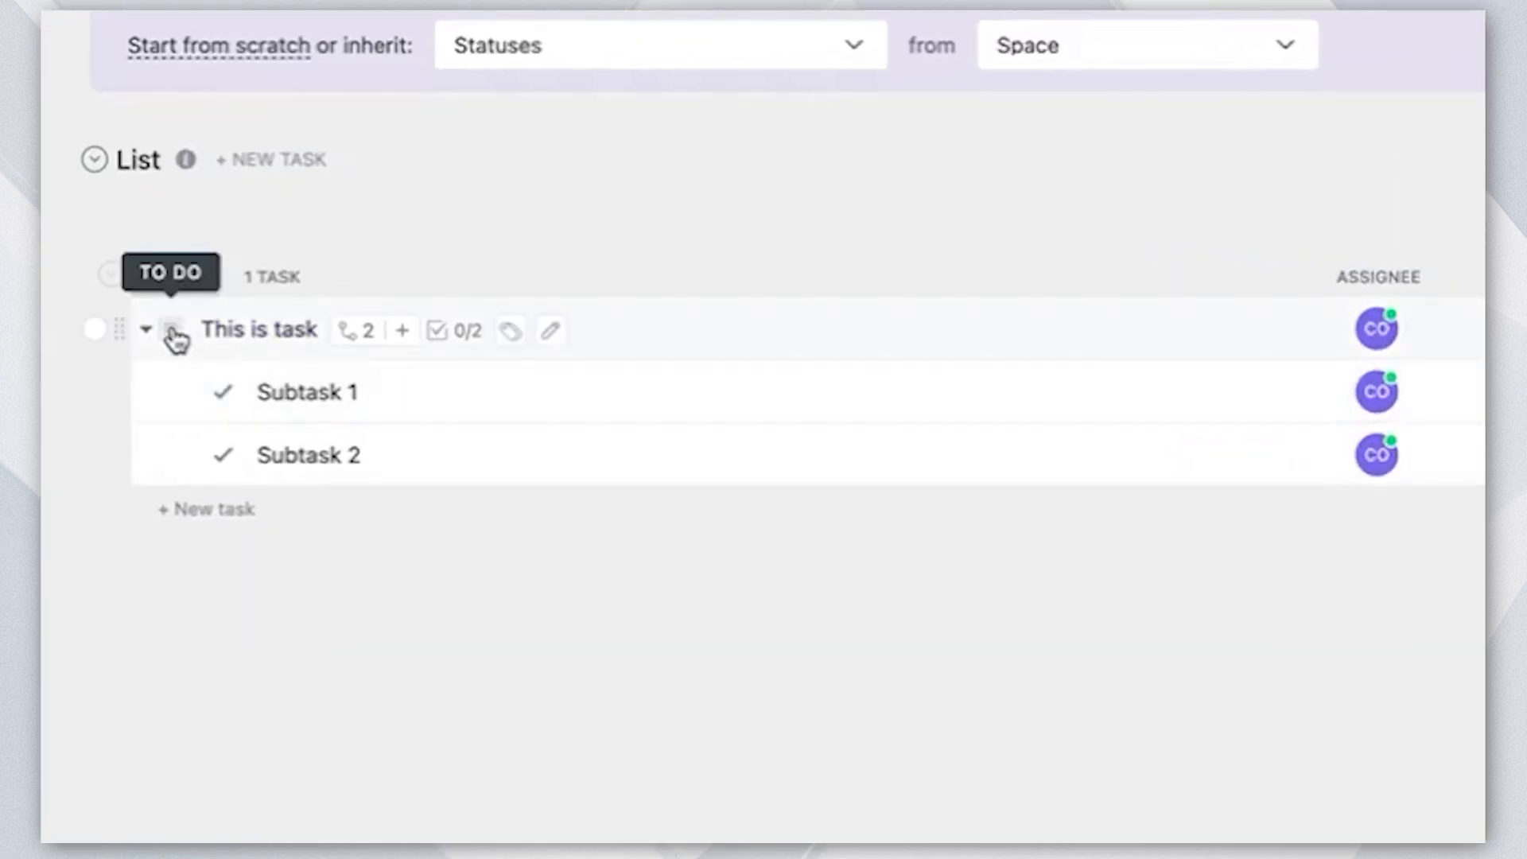
Set the status of "This is task" to IN PROGRESS
click(171, 329)
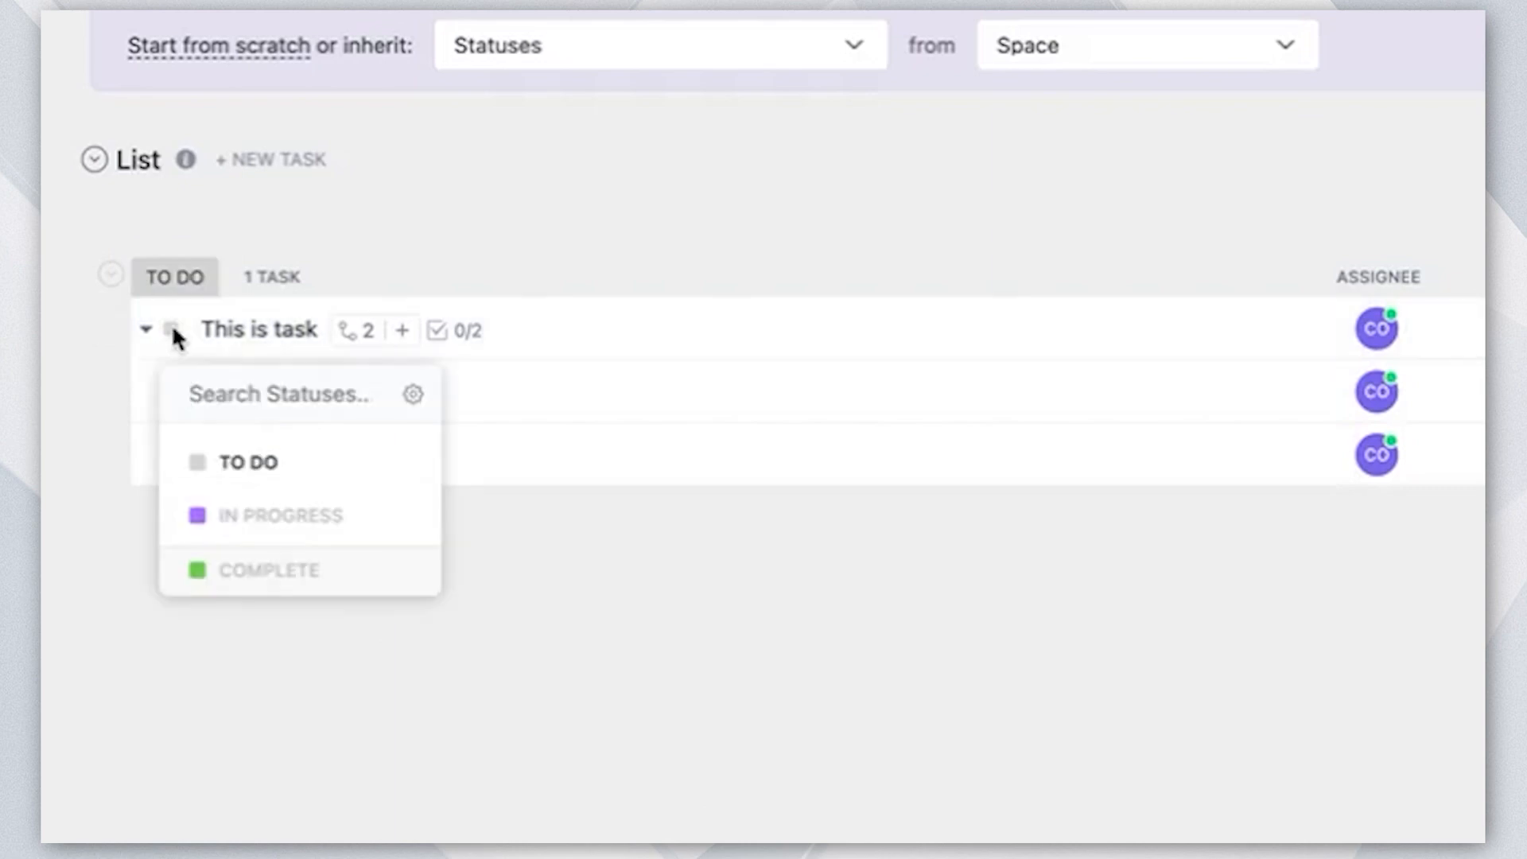
click(269, 532)
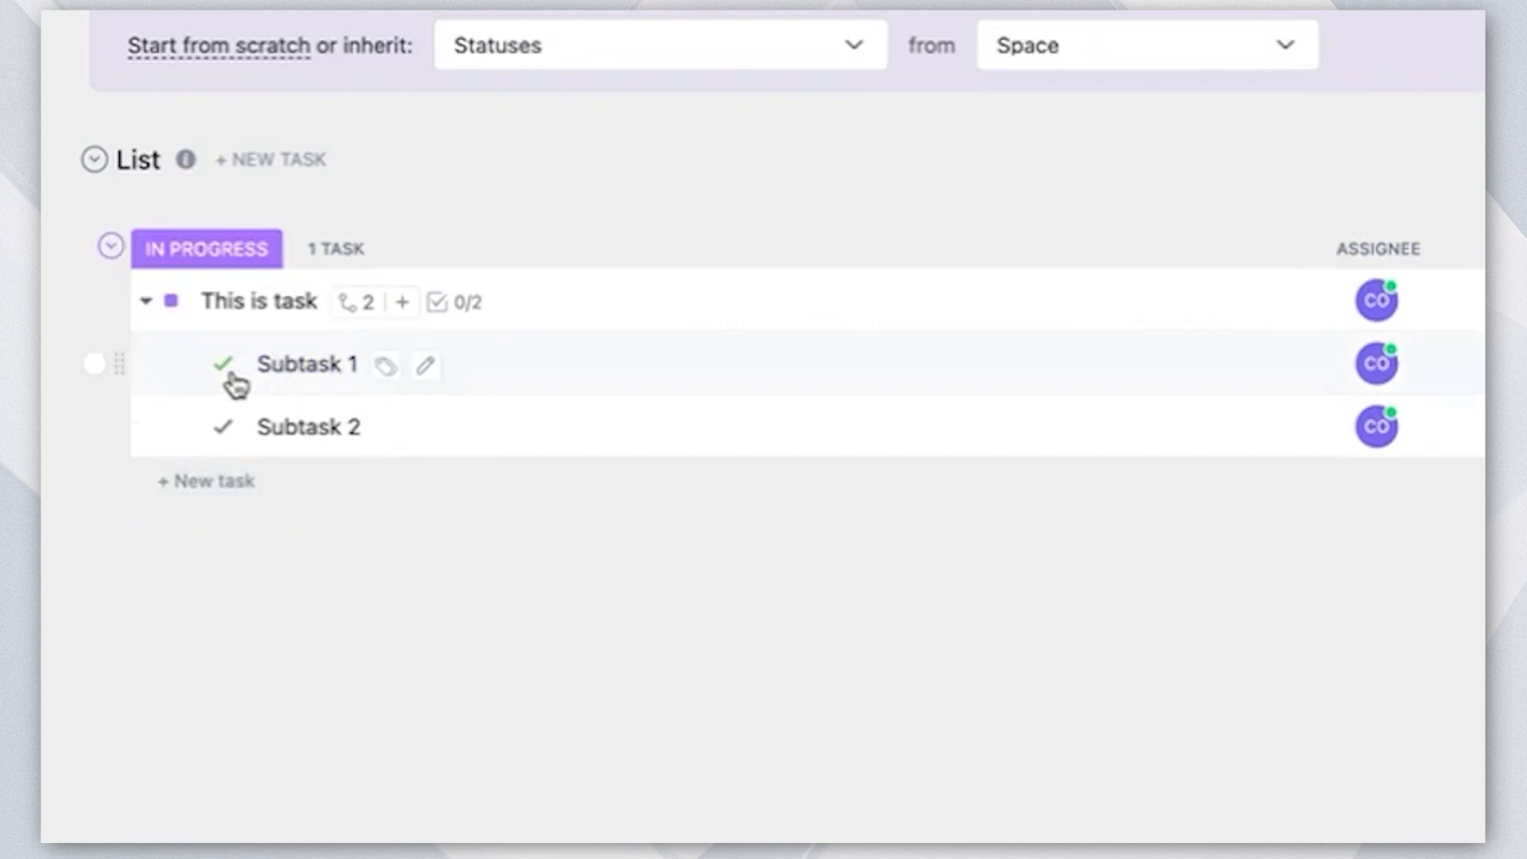
Mark Subtask 1 of "This is task" as complete, close its details and dismiss the notification
click(274, 370)
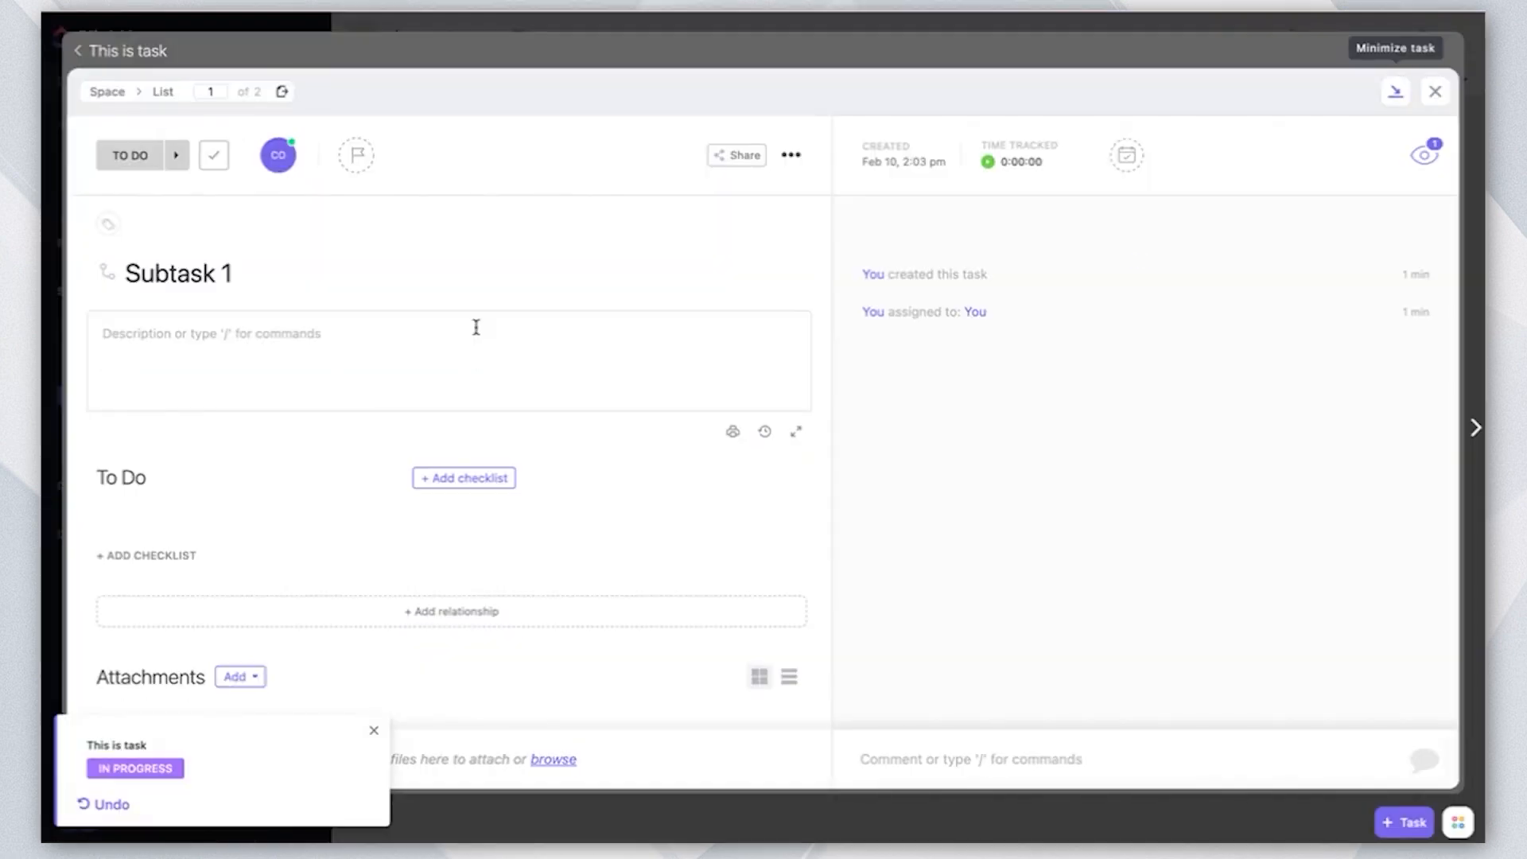
click(213, 156)
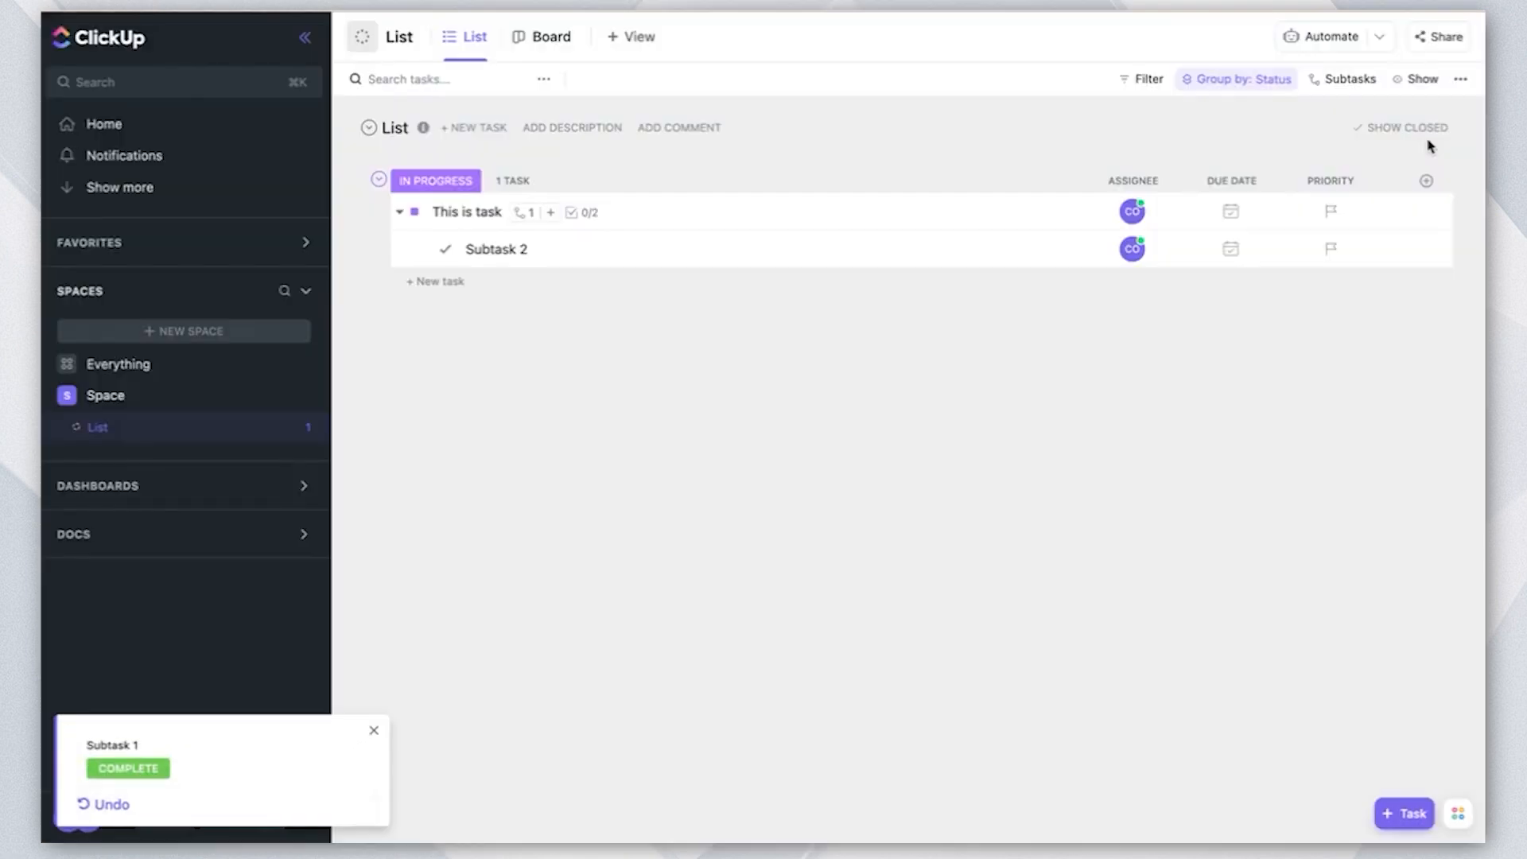
click(1433, 92)
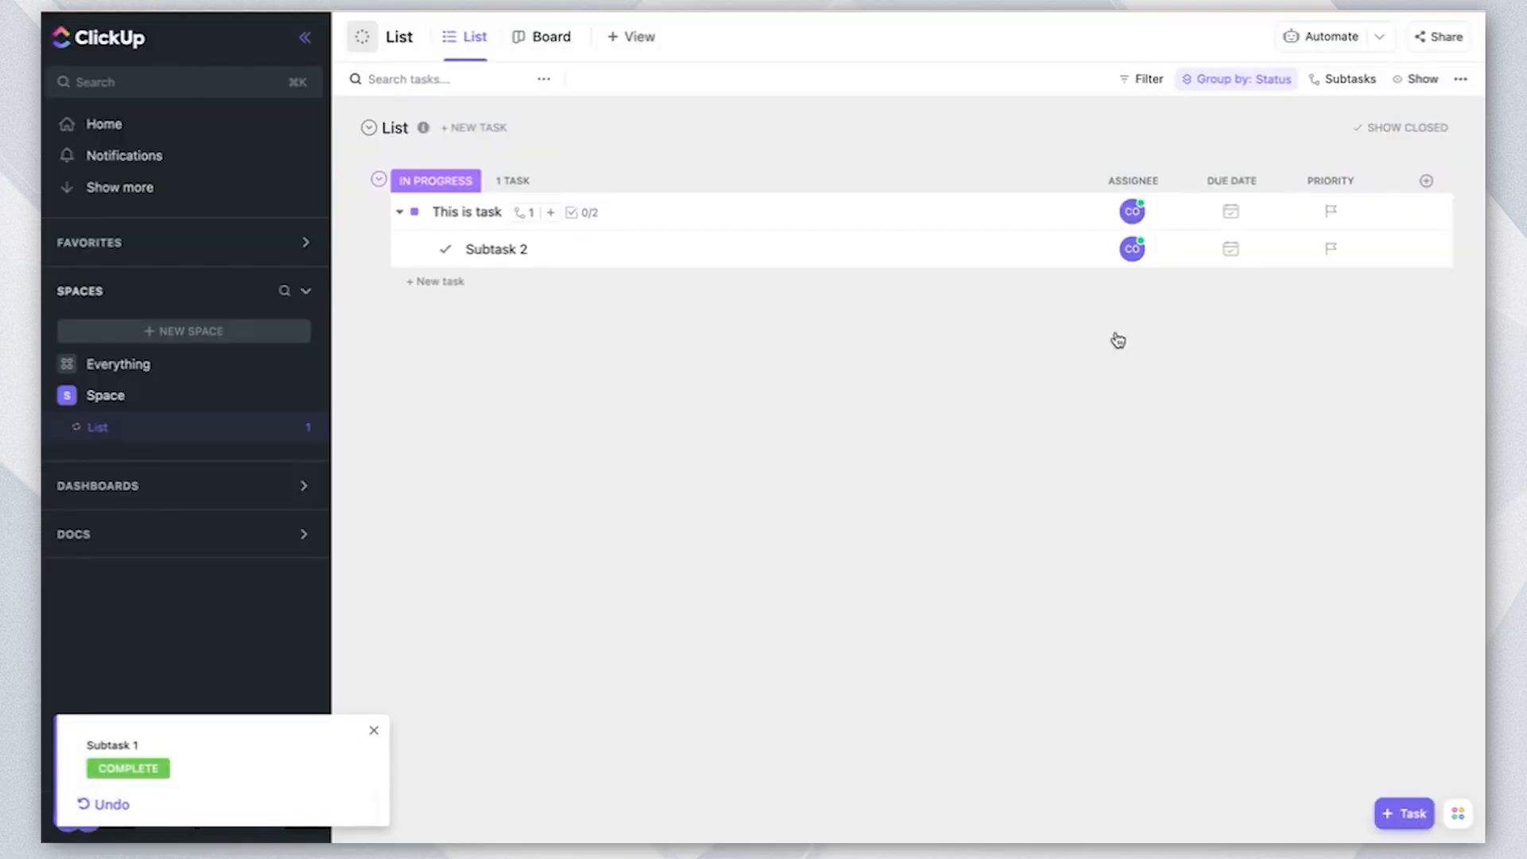
click(372, 730)
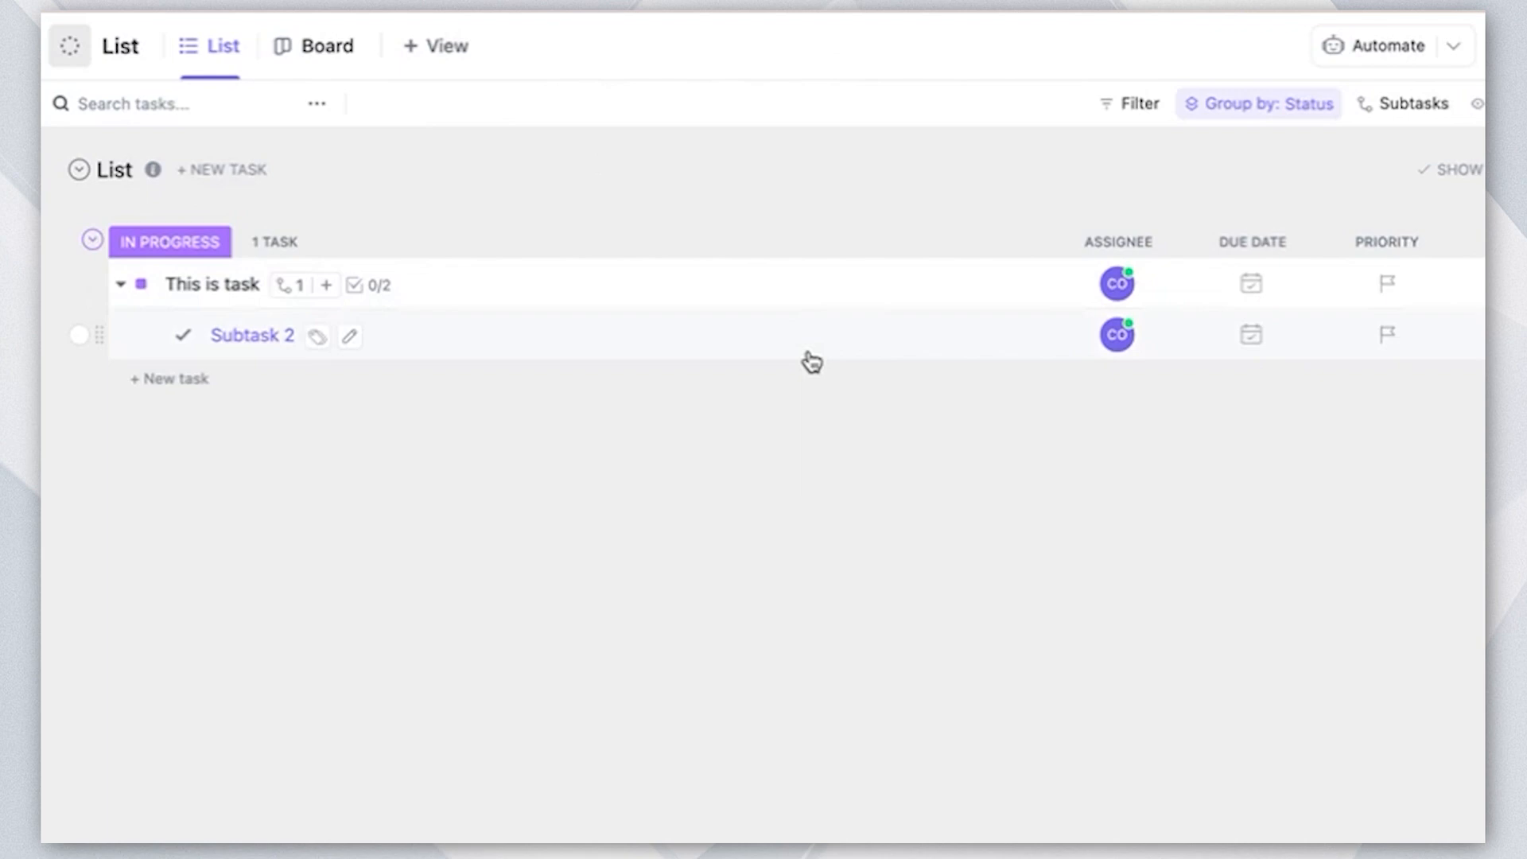
Show the list in Board view and look through the view types that can be added, such as Gantt, Timeline and Form
click(317, 46)
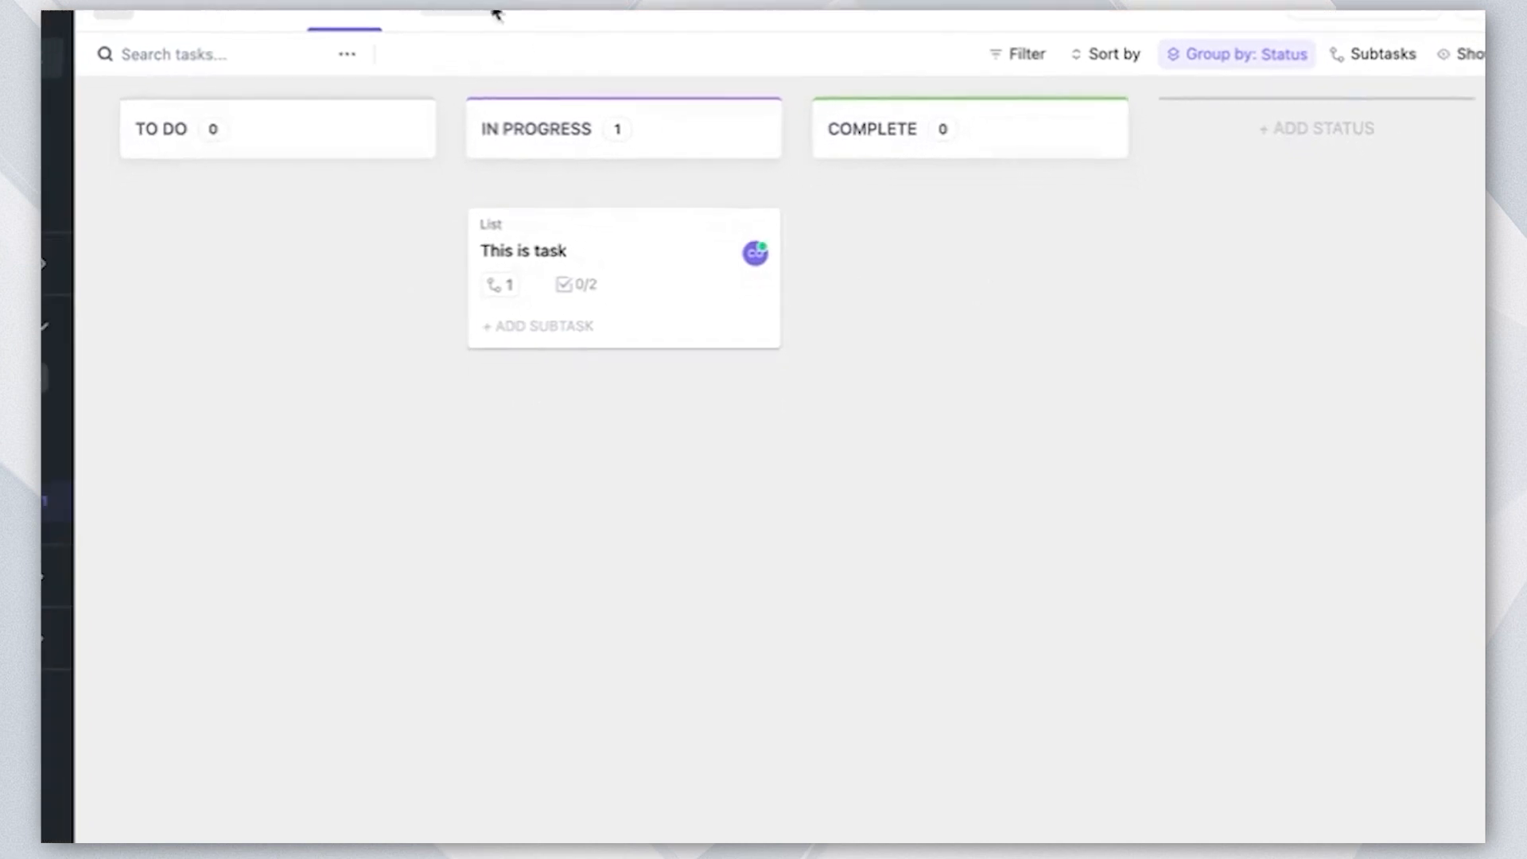
click(435, 46)
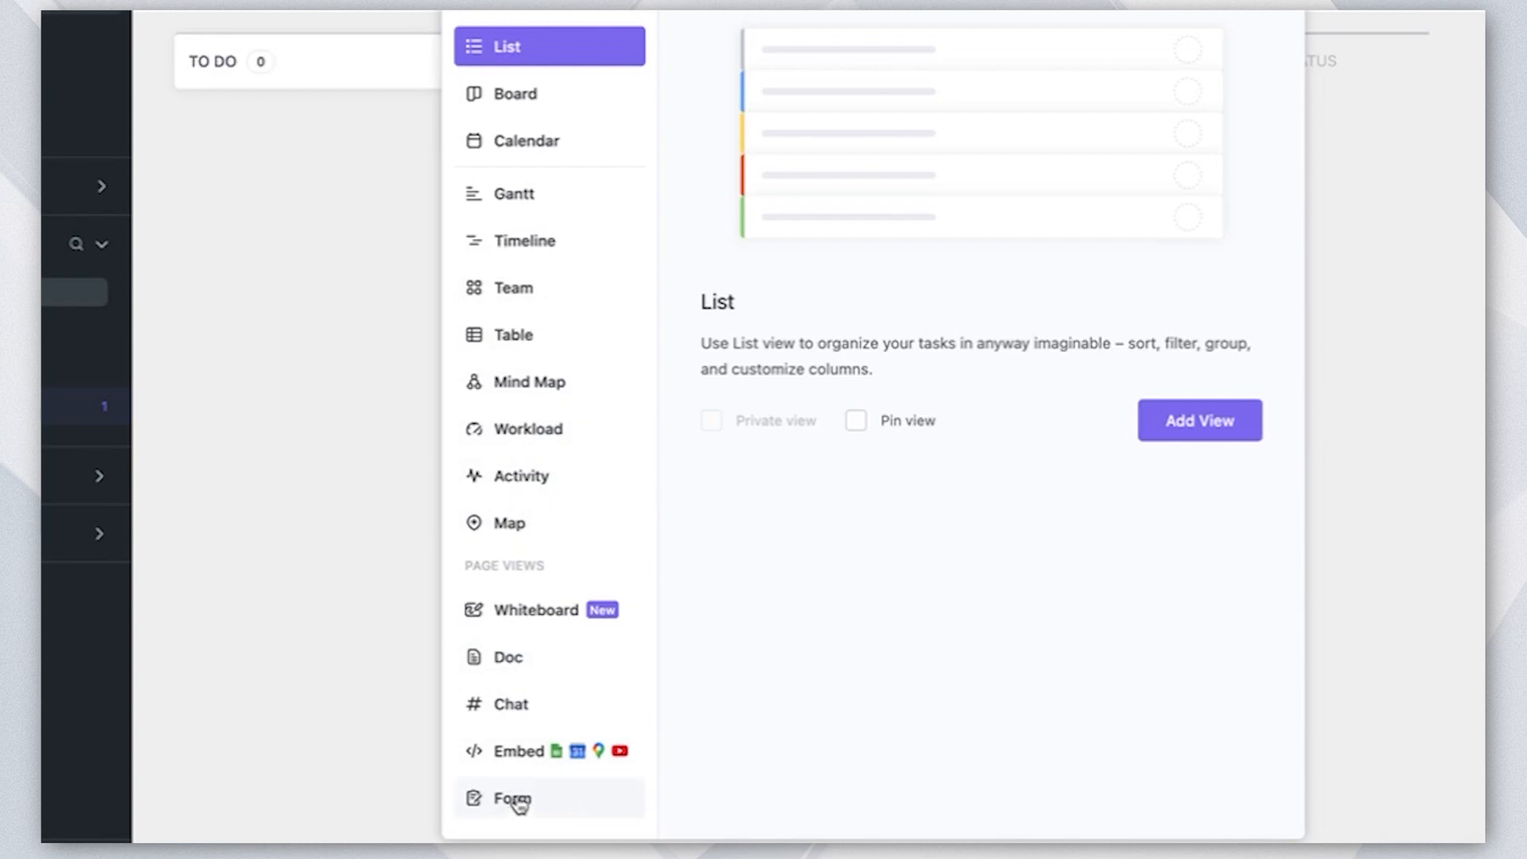
click(1426, 222)
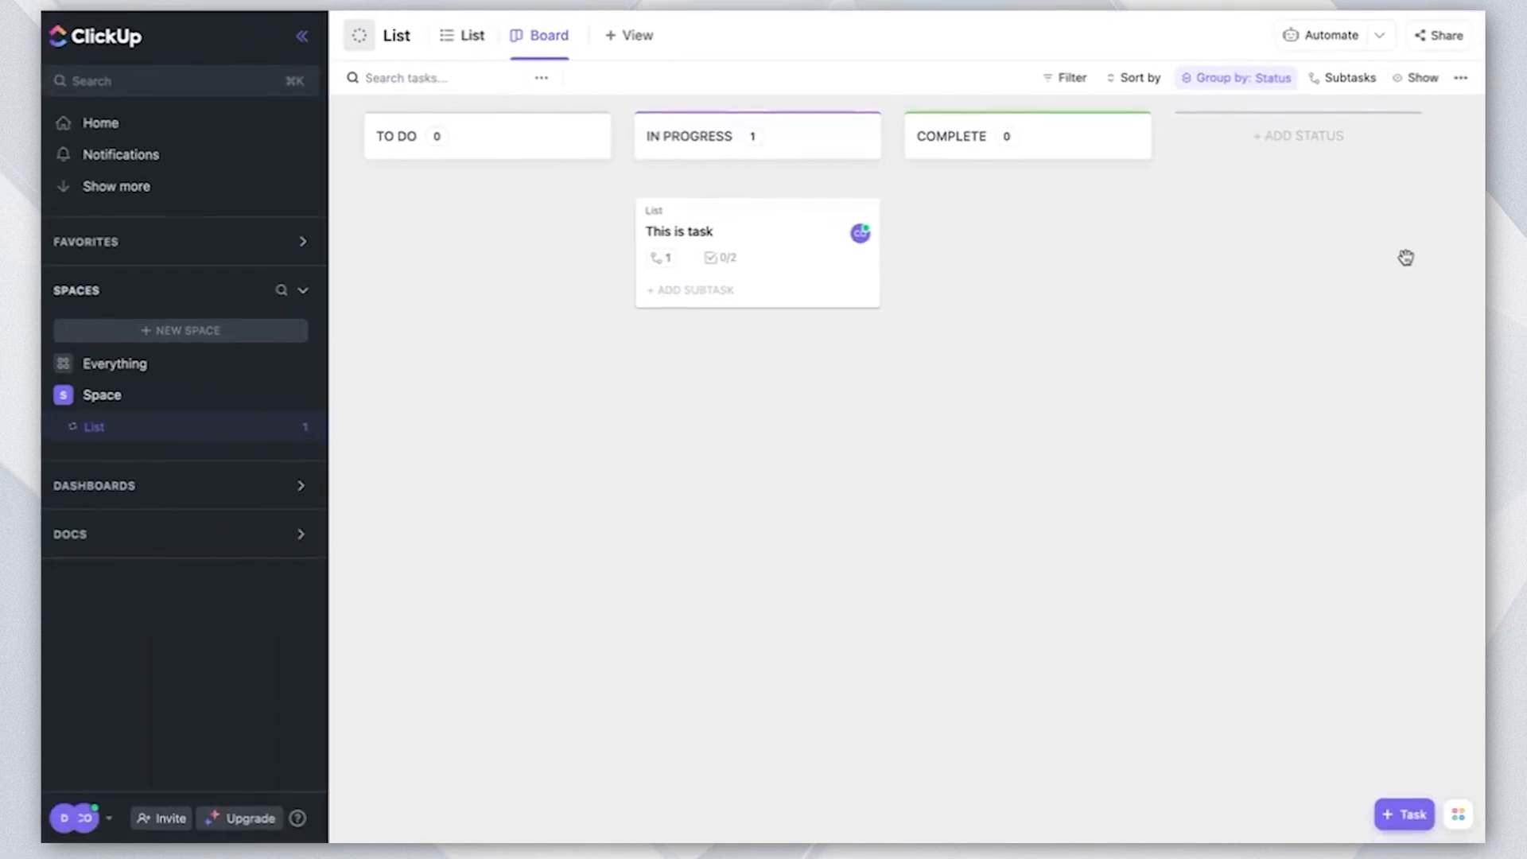
click(652, 37)
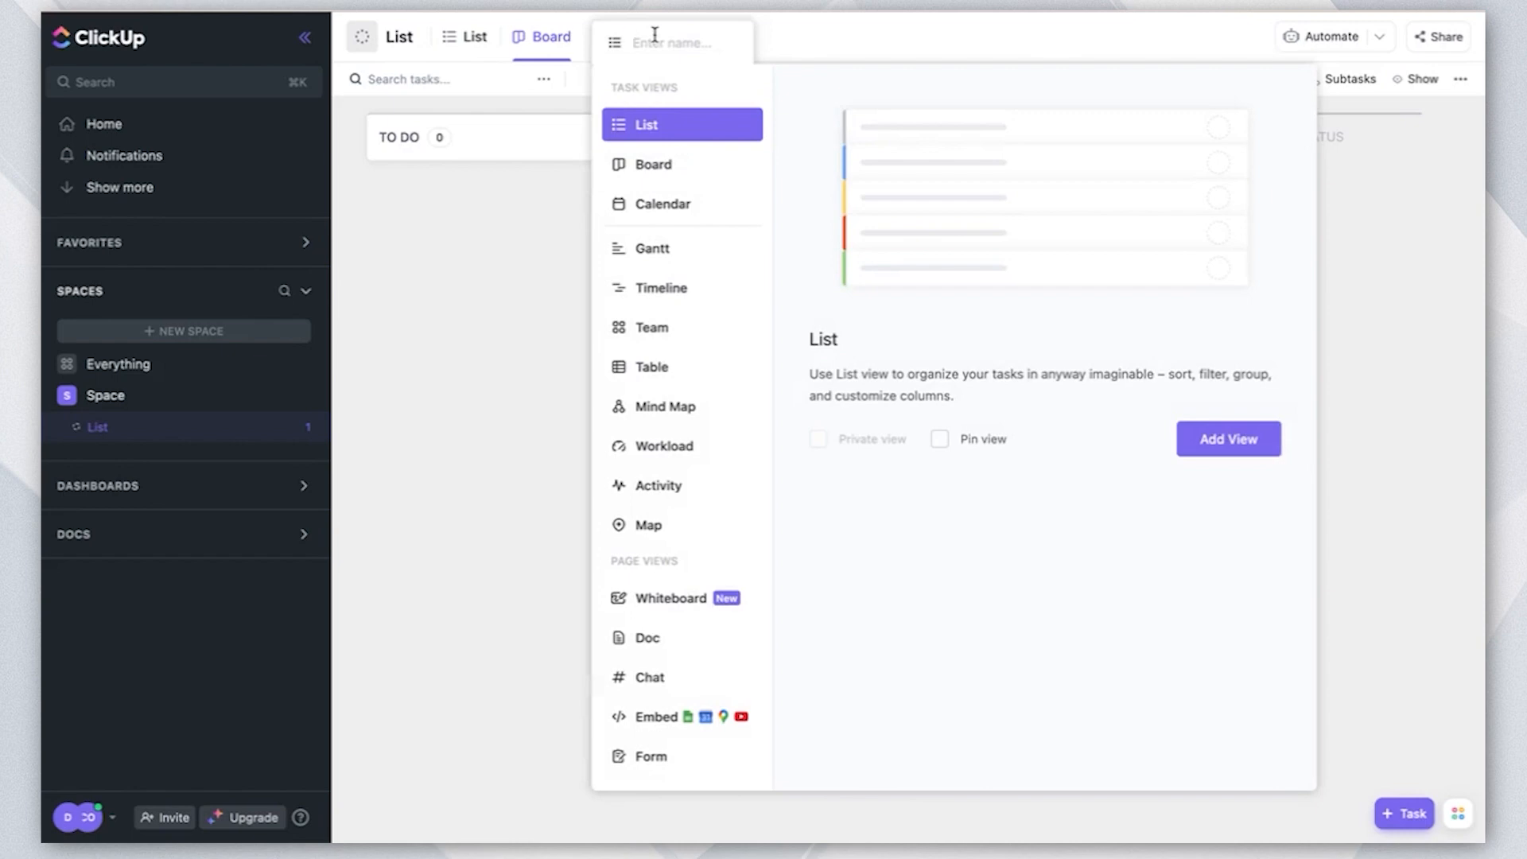
click(525, 579)
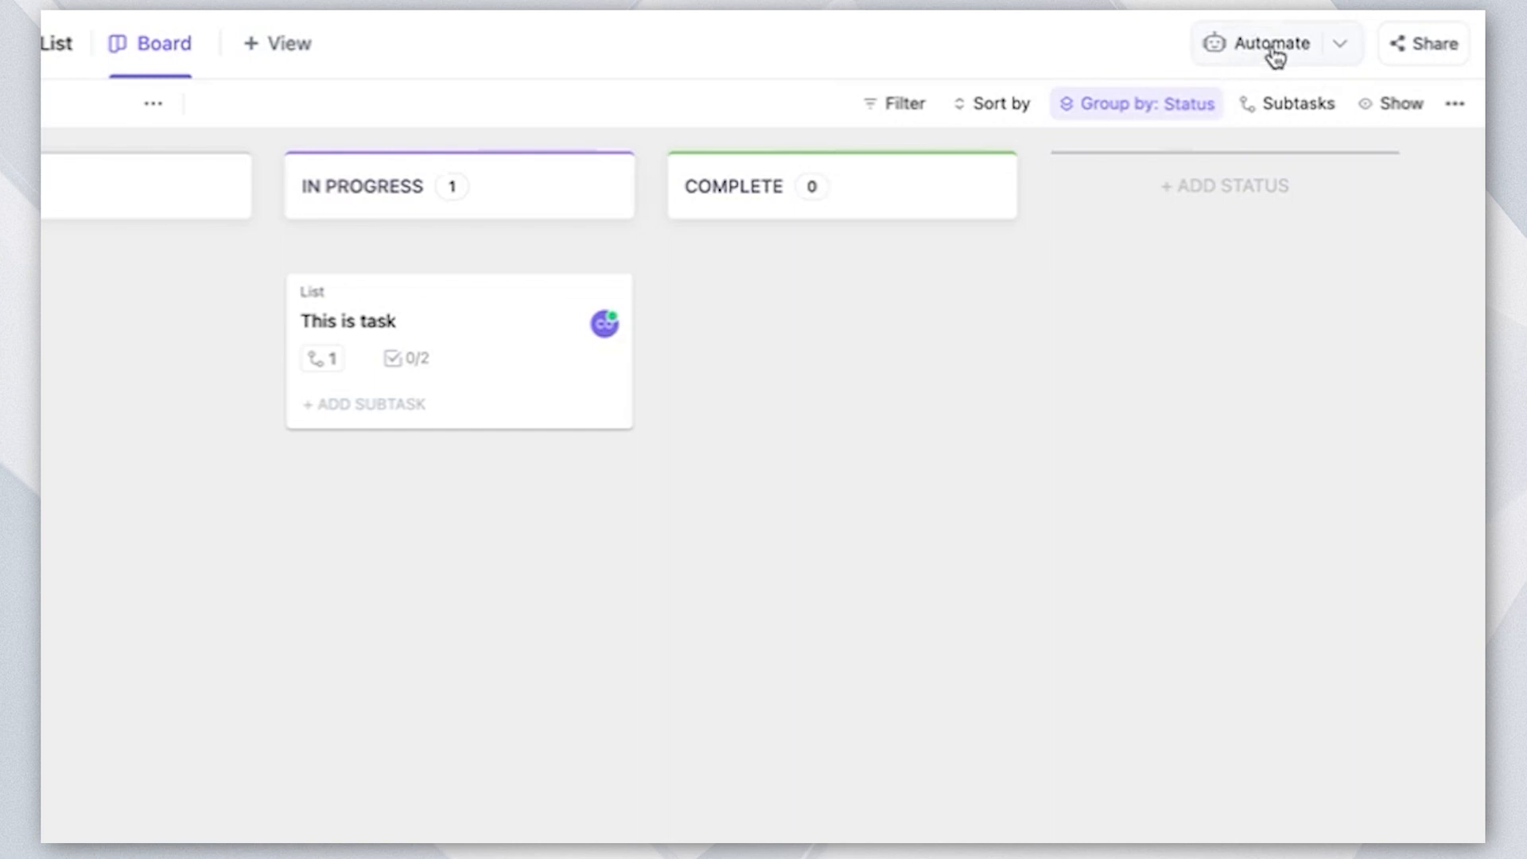
Look over the list's automation builder with its When and Then rules, and close it without creating an automation
click(1273, 48)
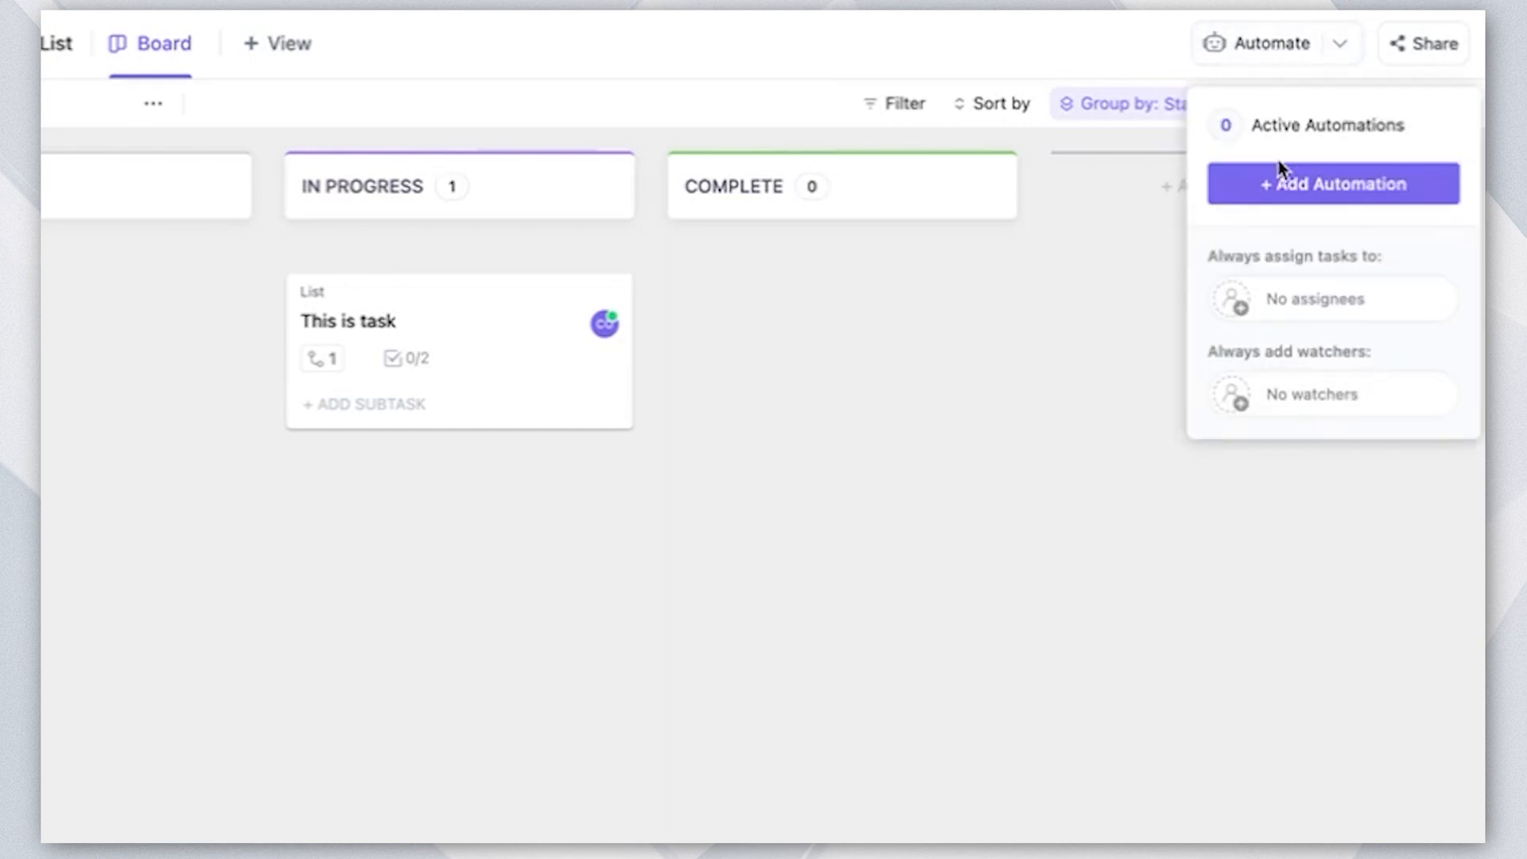
click(1277, 184)
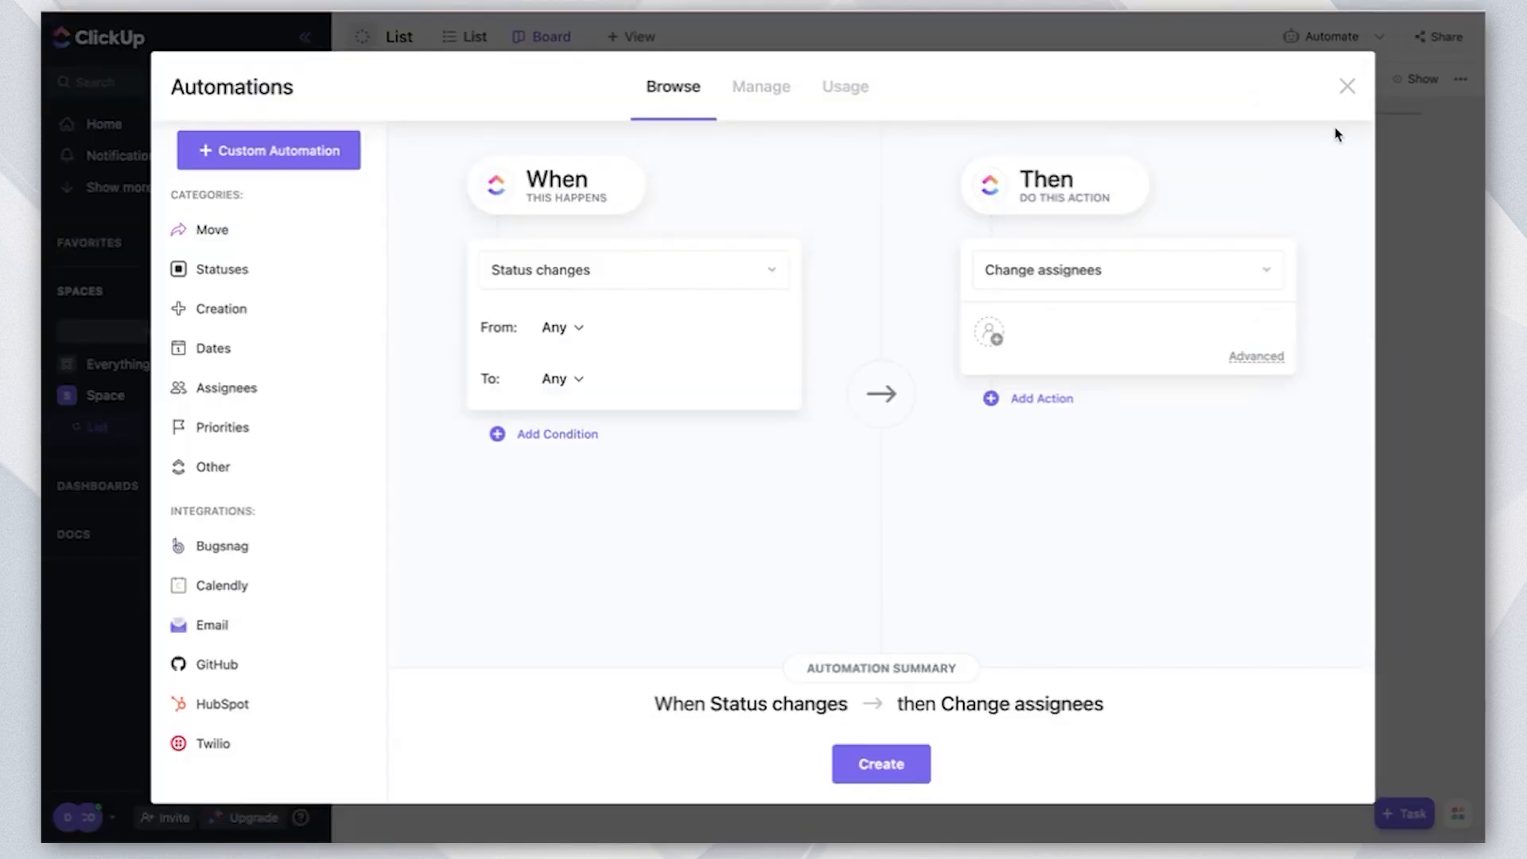
click(1347, 86)
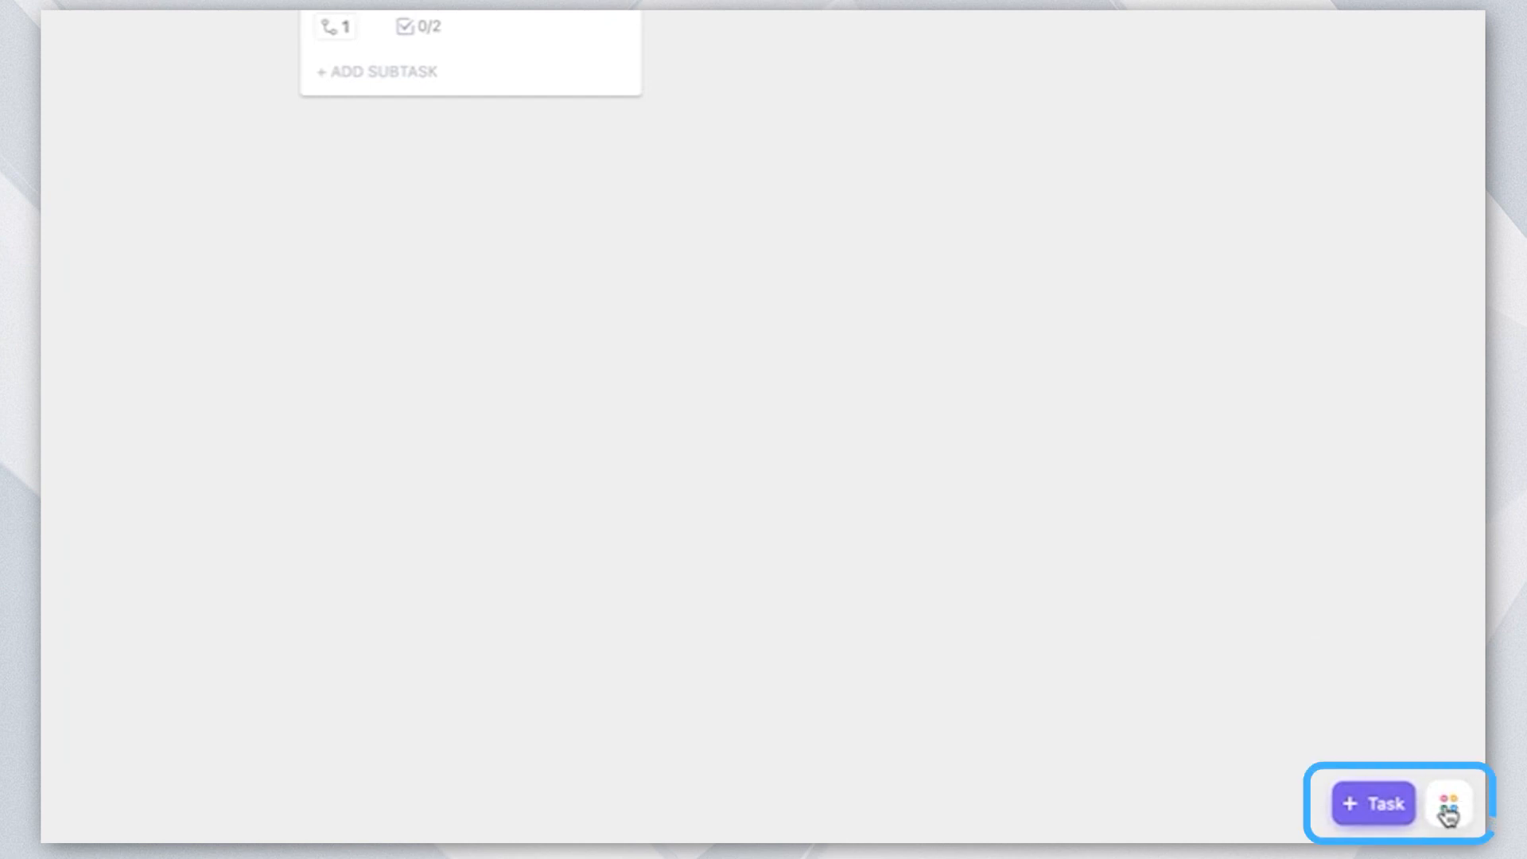
Create a new task named "Test" in List
click(1387, 811)
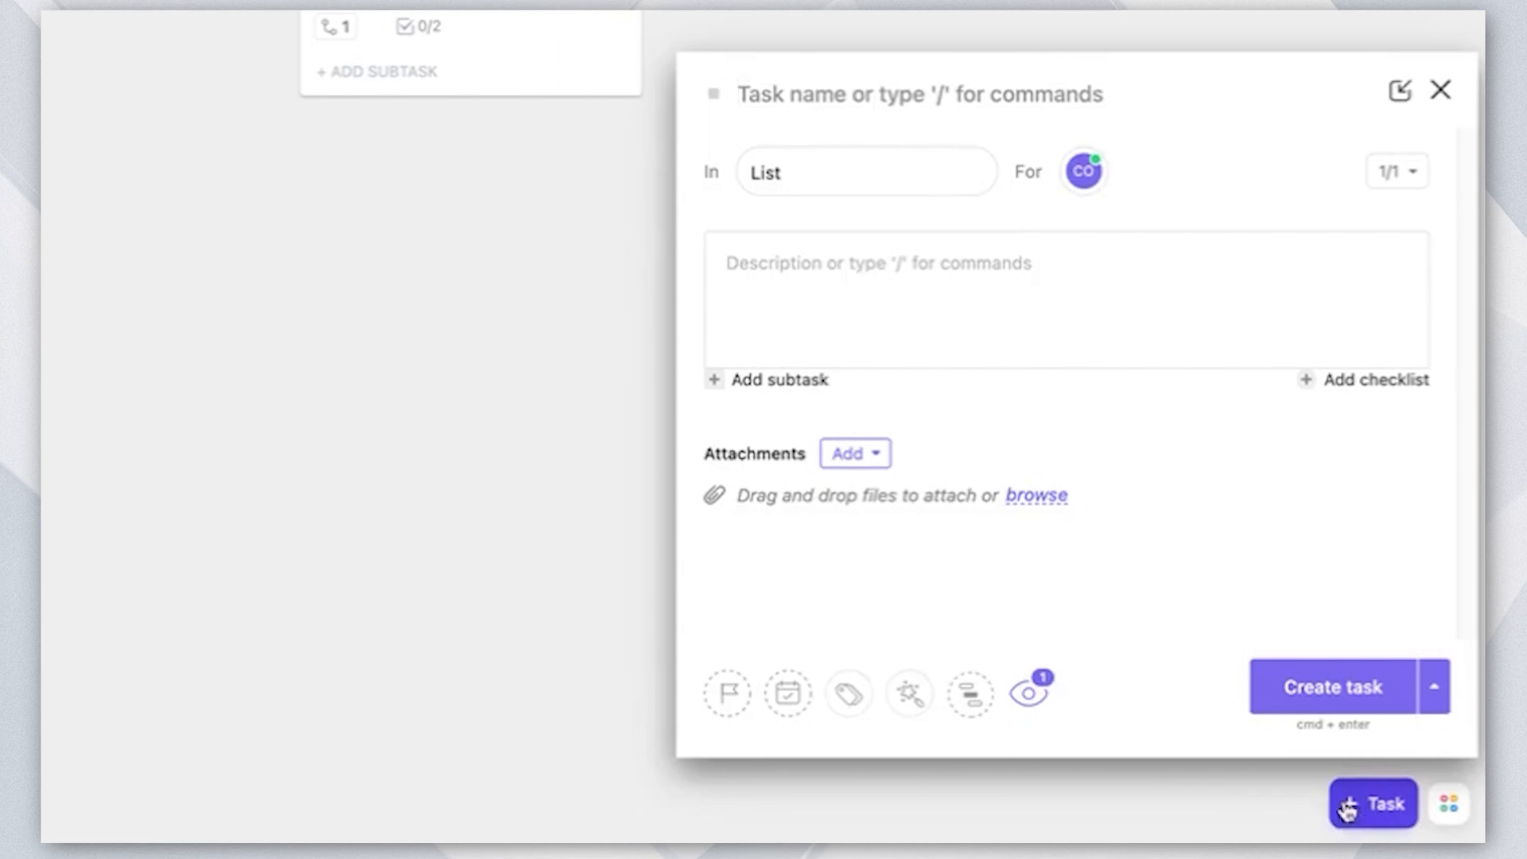
text(Test)
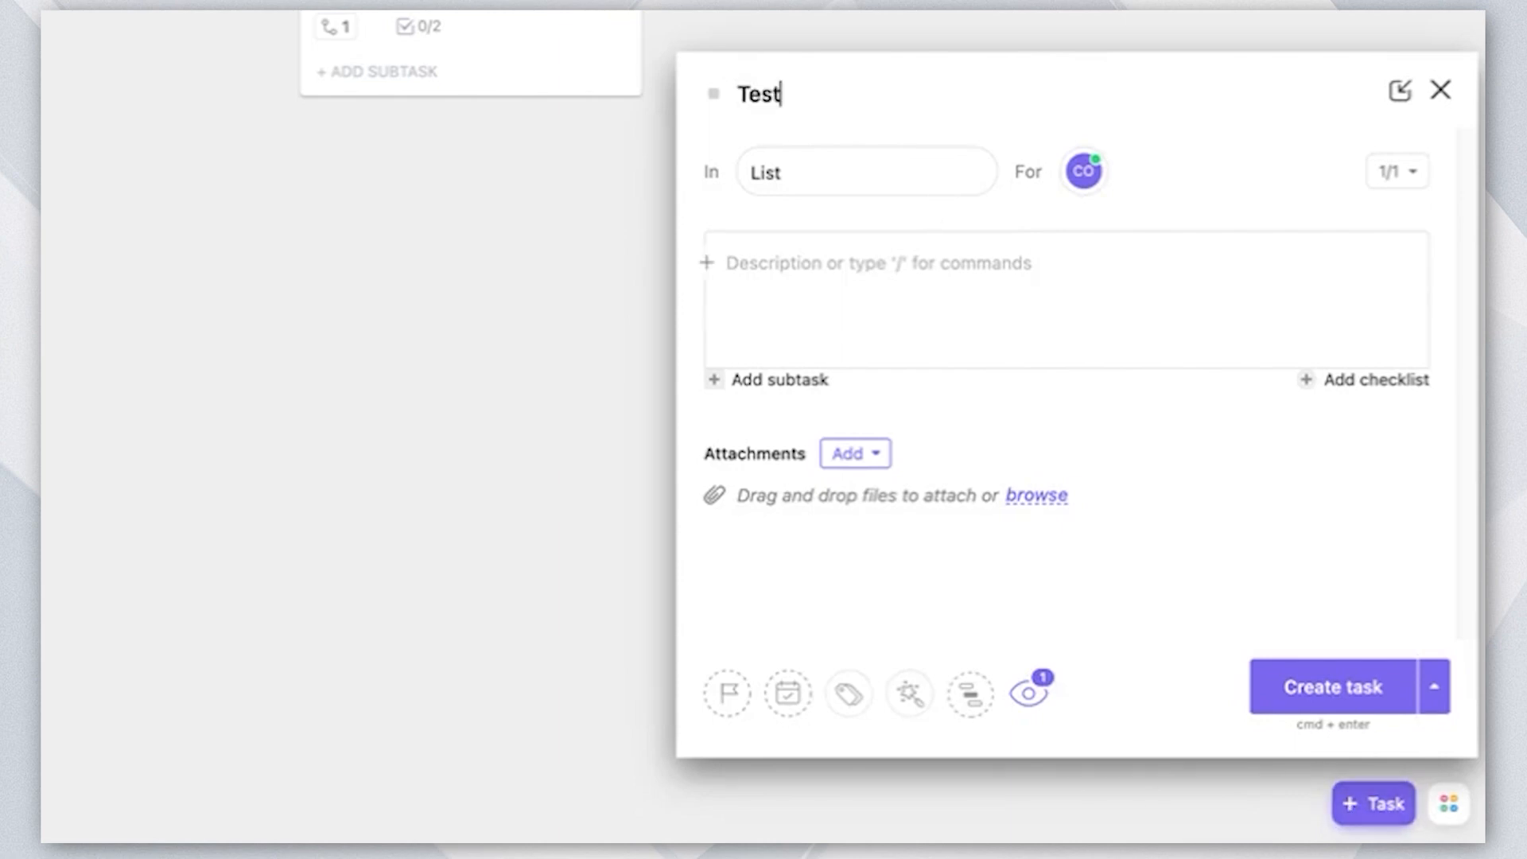
click(841, 185)
click(843, 340)
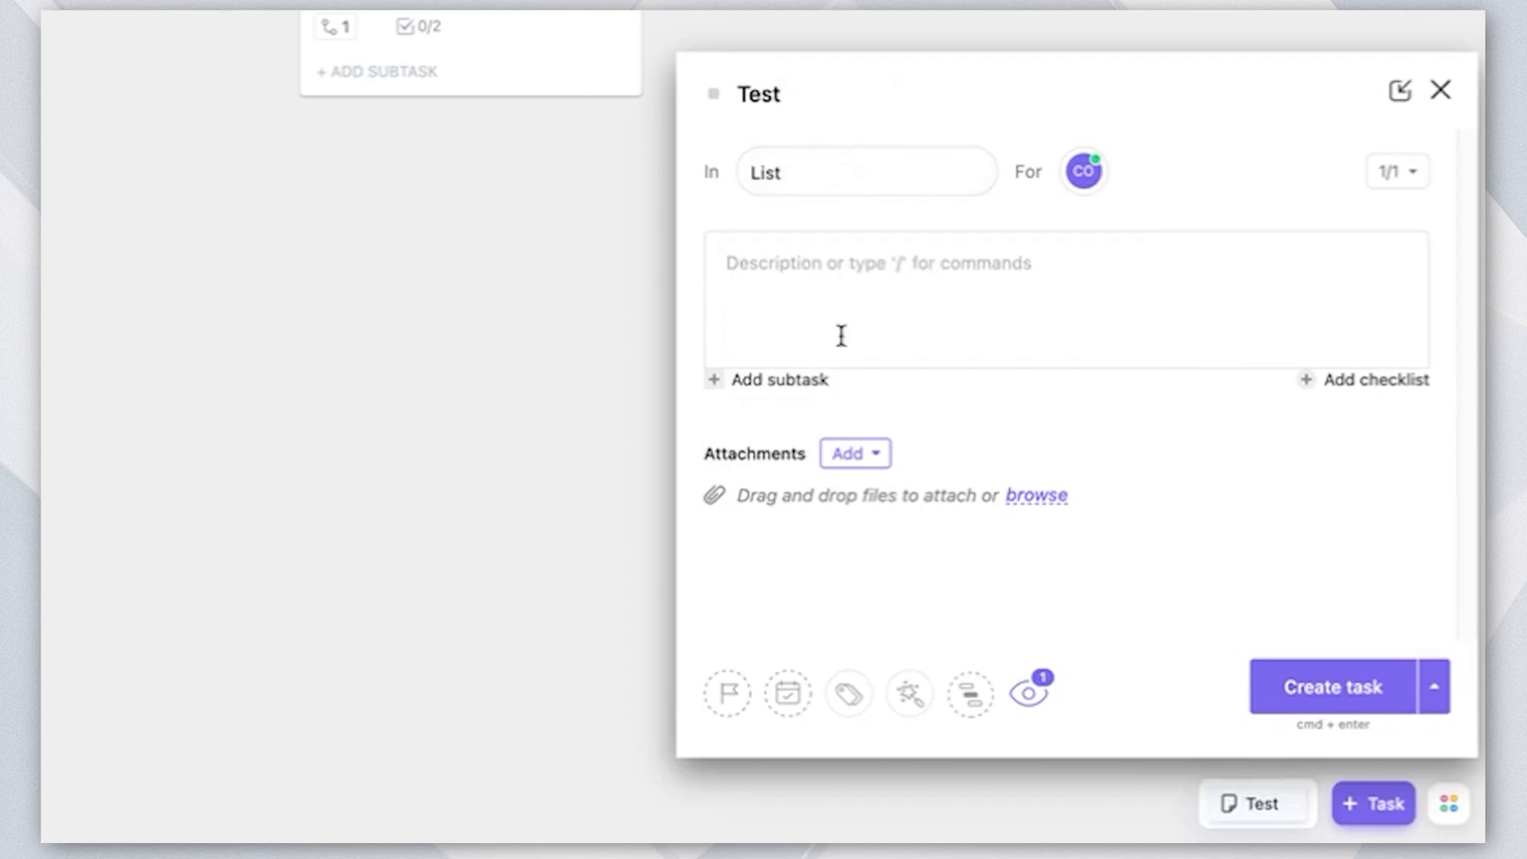
click(1324, 698)
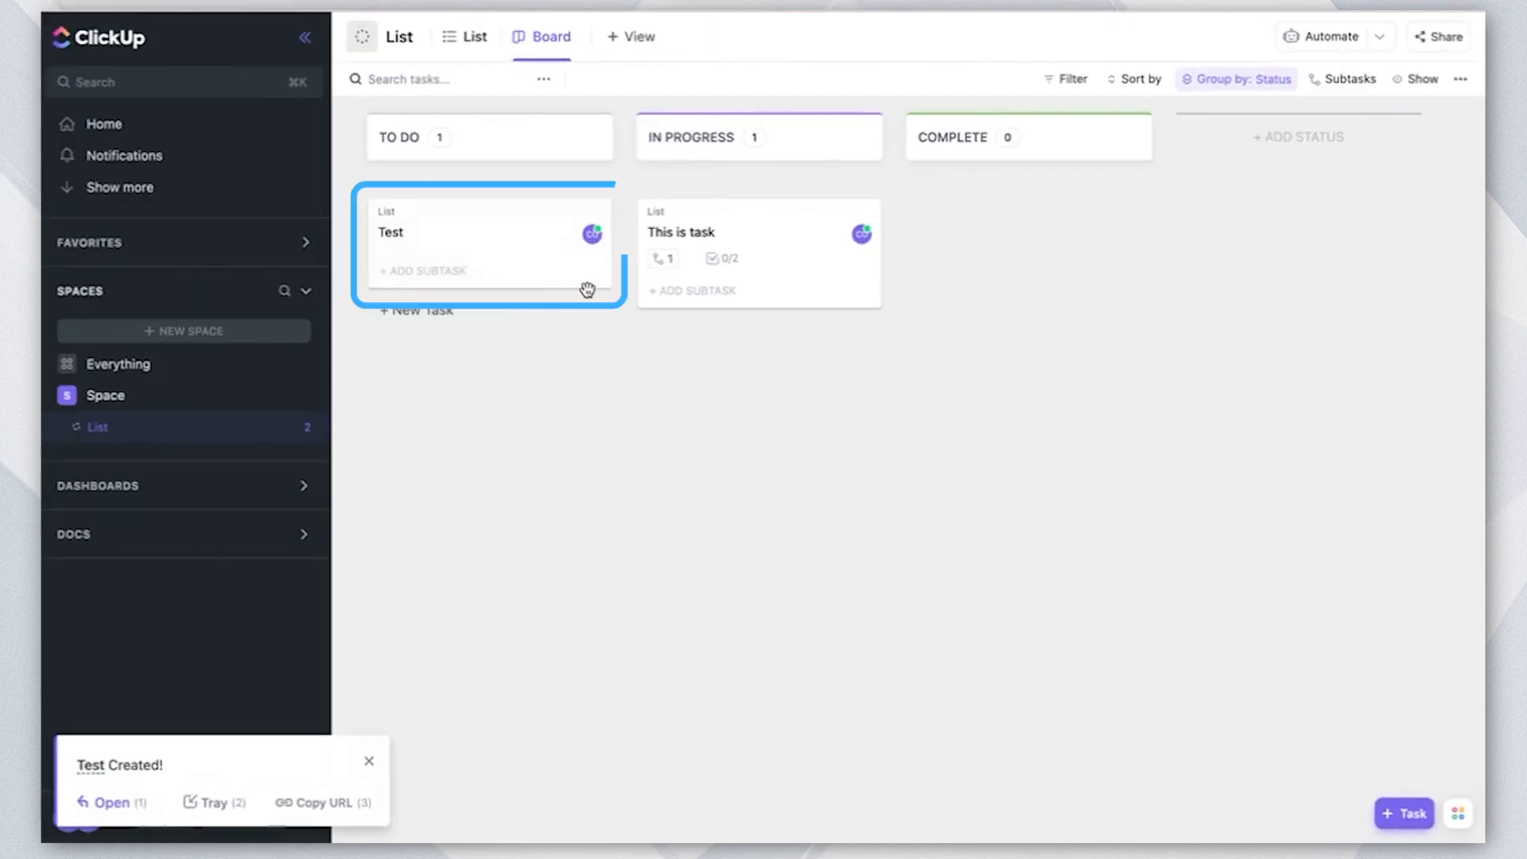
Look through the quick-action tools, such as Record Clip, Track Time, Reminder and Notepad
click(1457, 814)
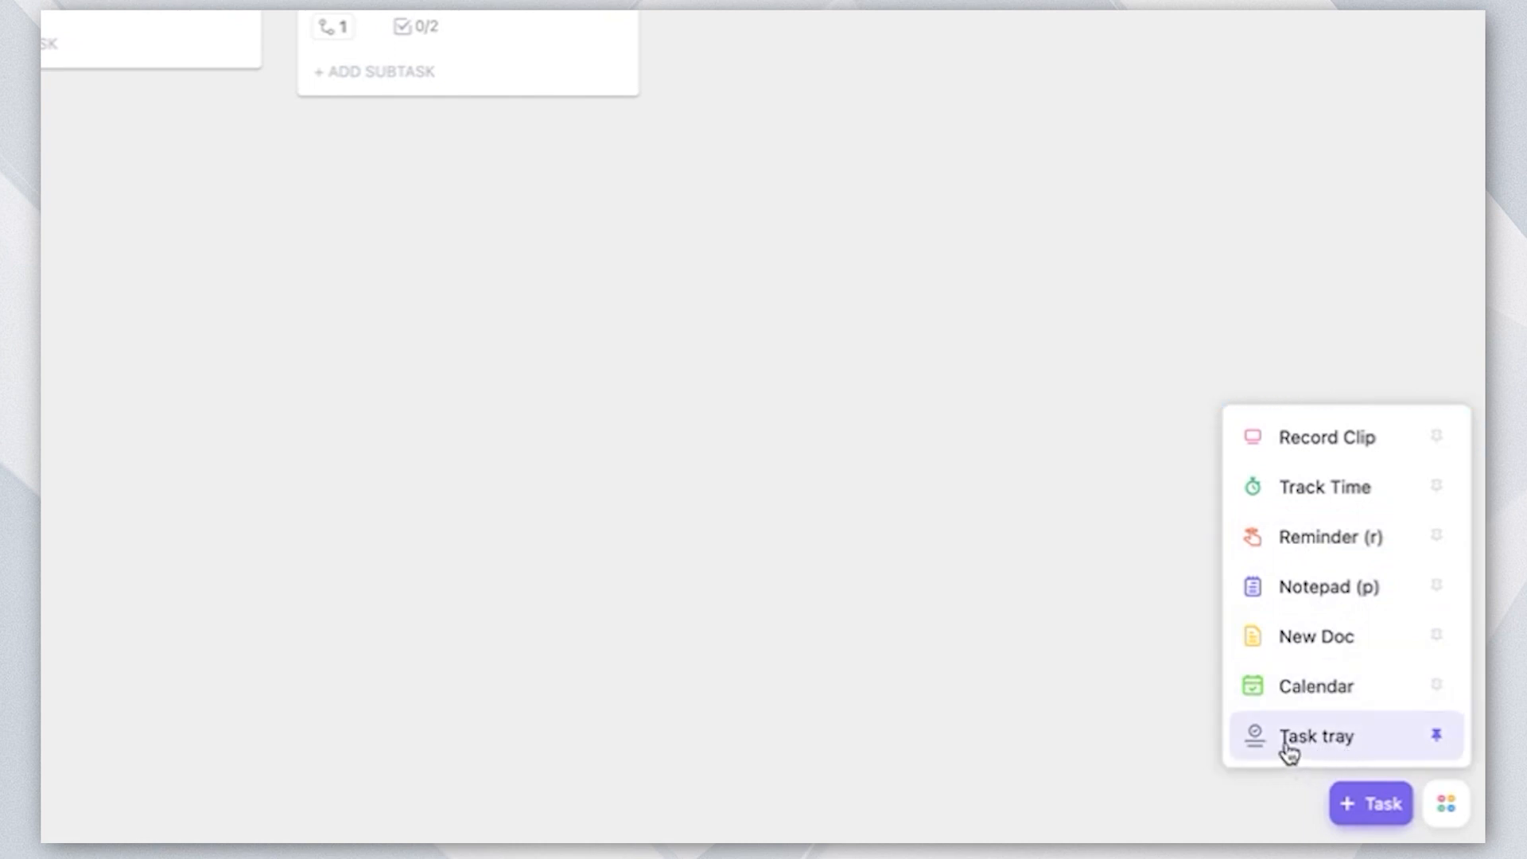
click(1448, 805)
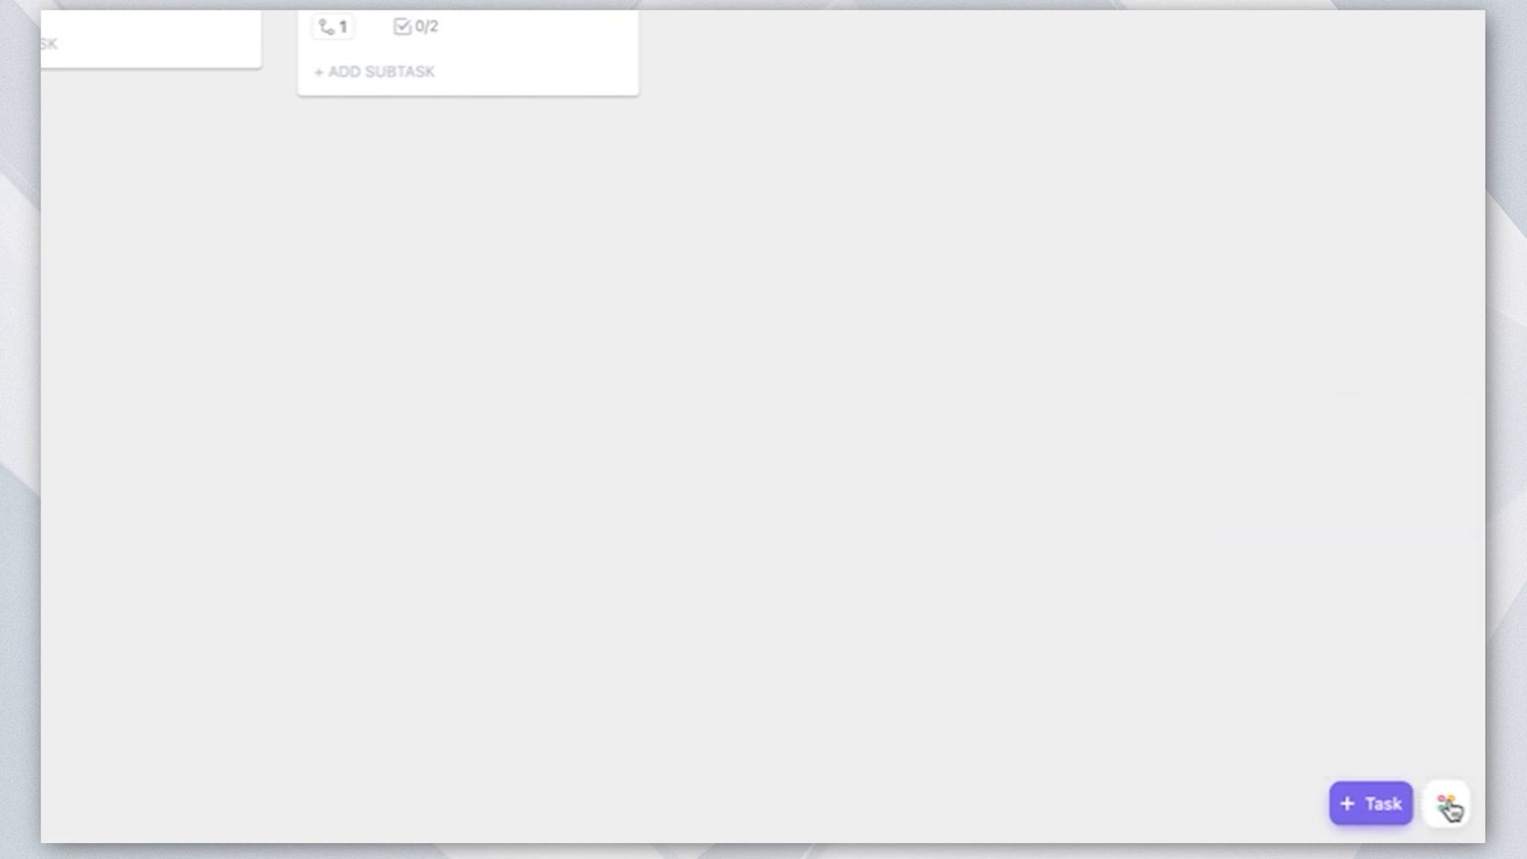
click(1448, 806)
click(1448, 806)
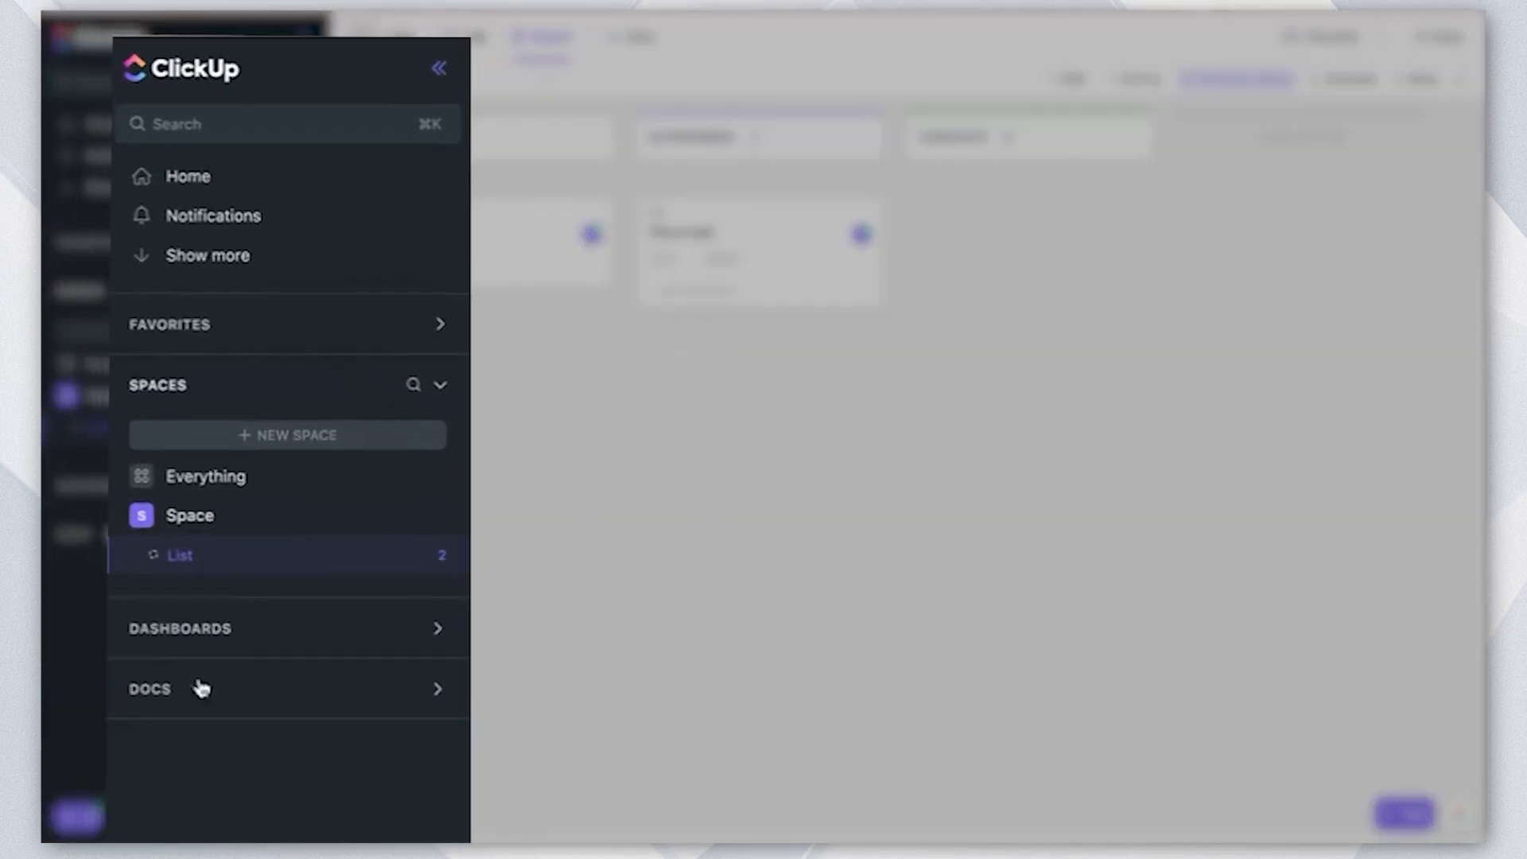
Create a doc titled "Test Doc" with a line of placeholder body text, and show all docs
click(172, 676)
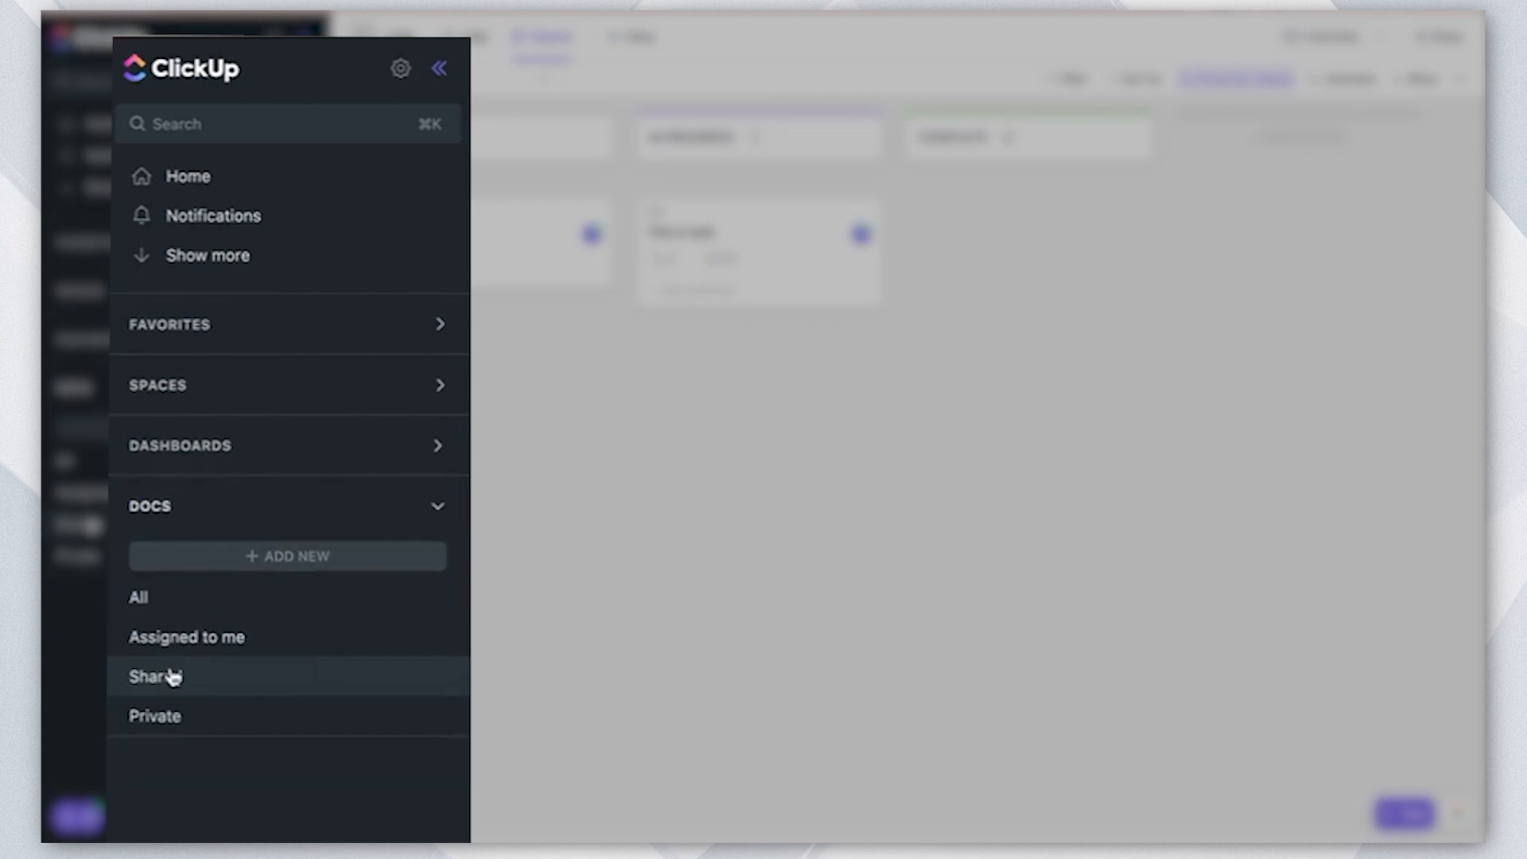
click(215, 443)
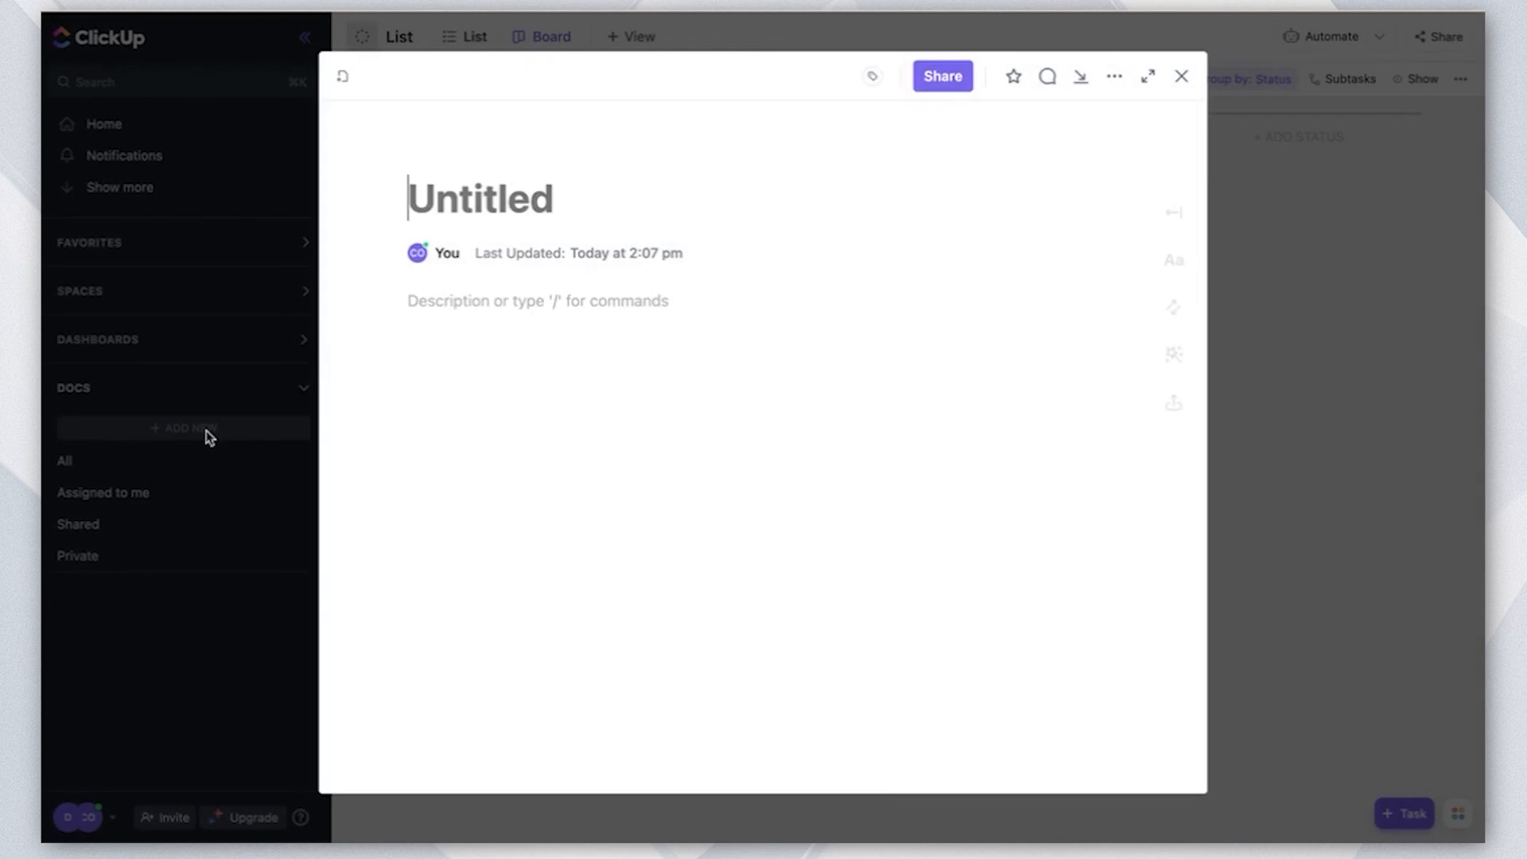
text(Test Doc)
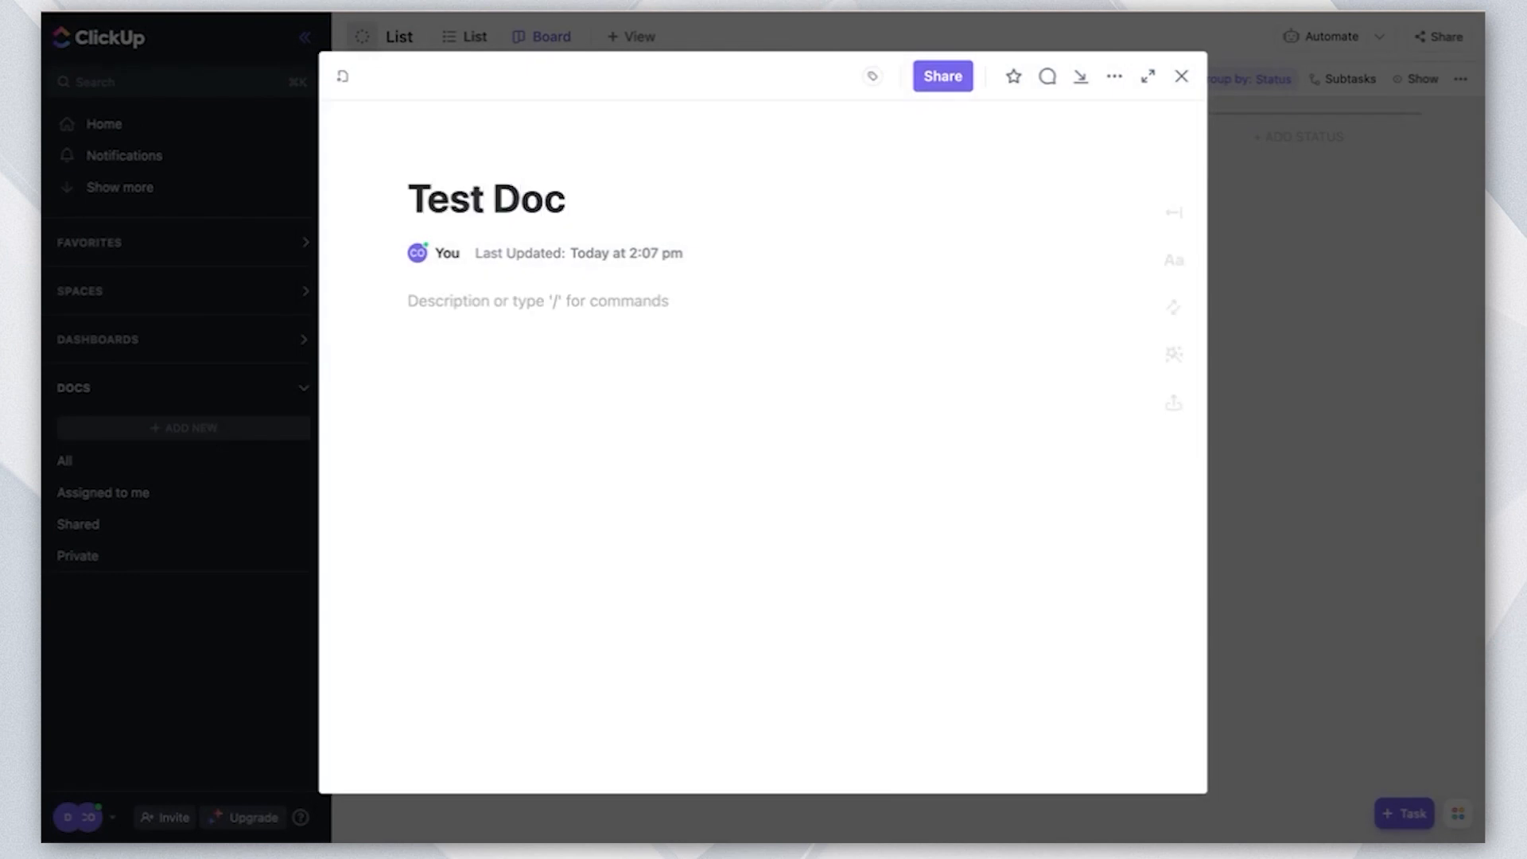
click(473, 313)
text(tuolssdsds)
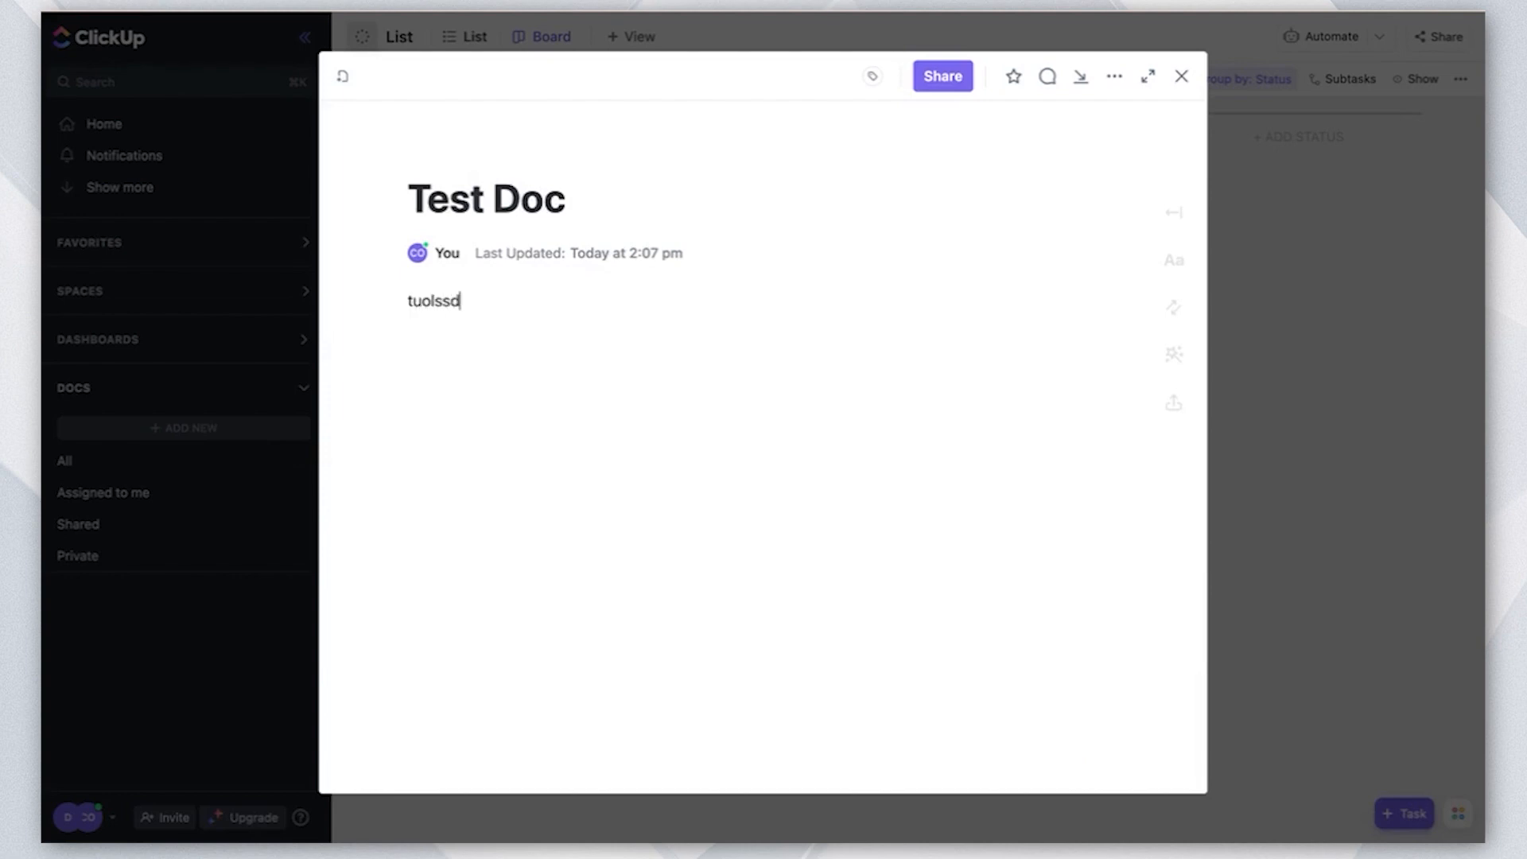
click(1181, 76)
click(205, 457)
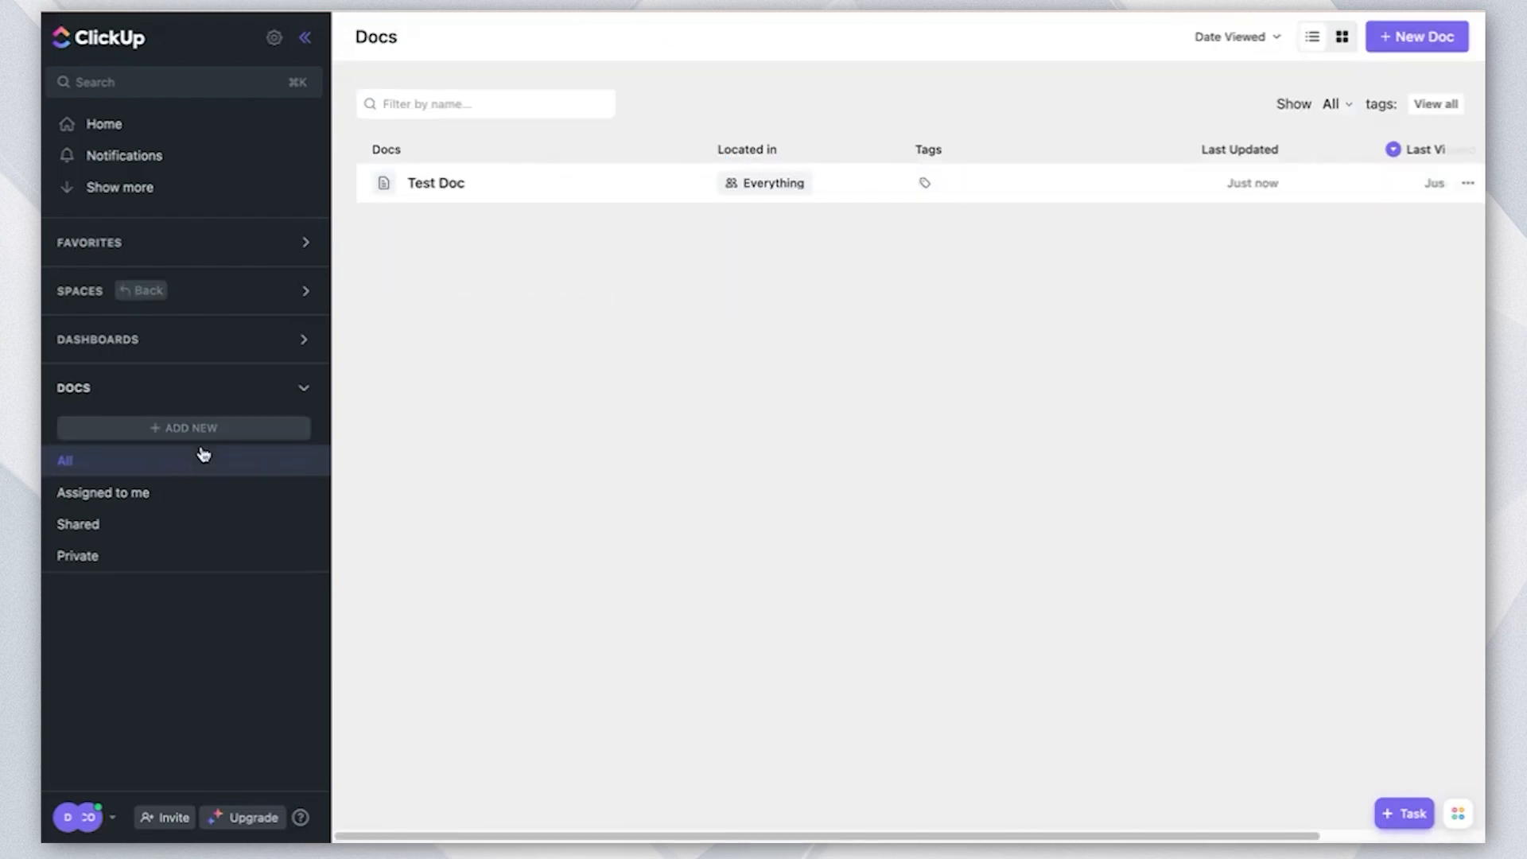
Add a new doc directly inside Space
click(96, 294)
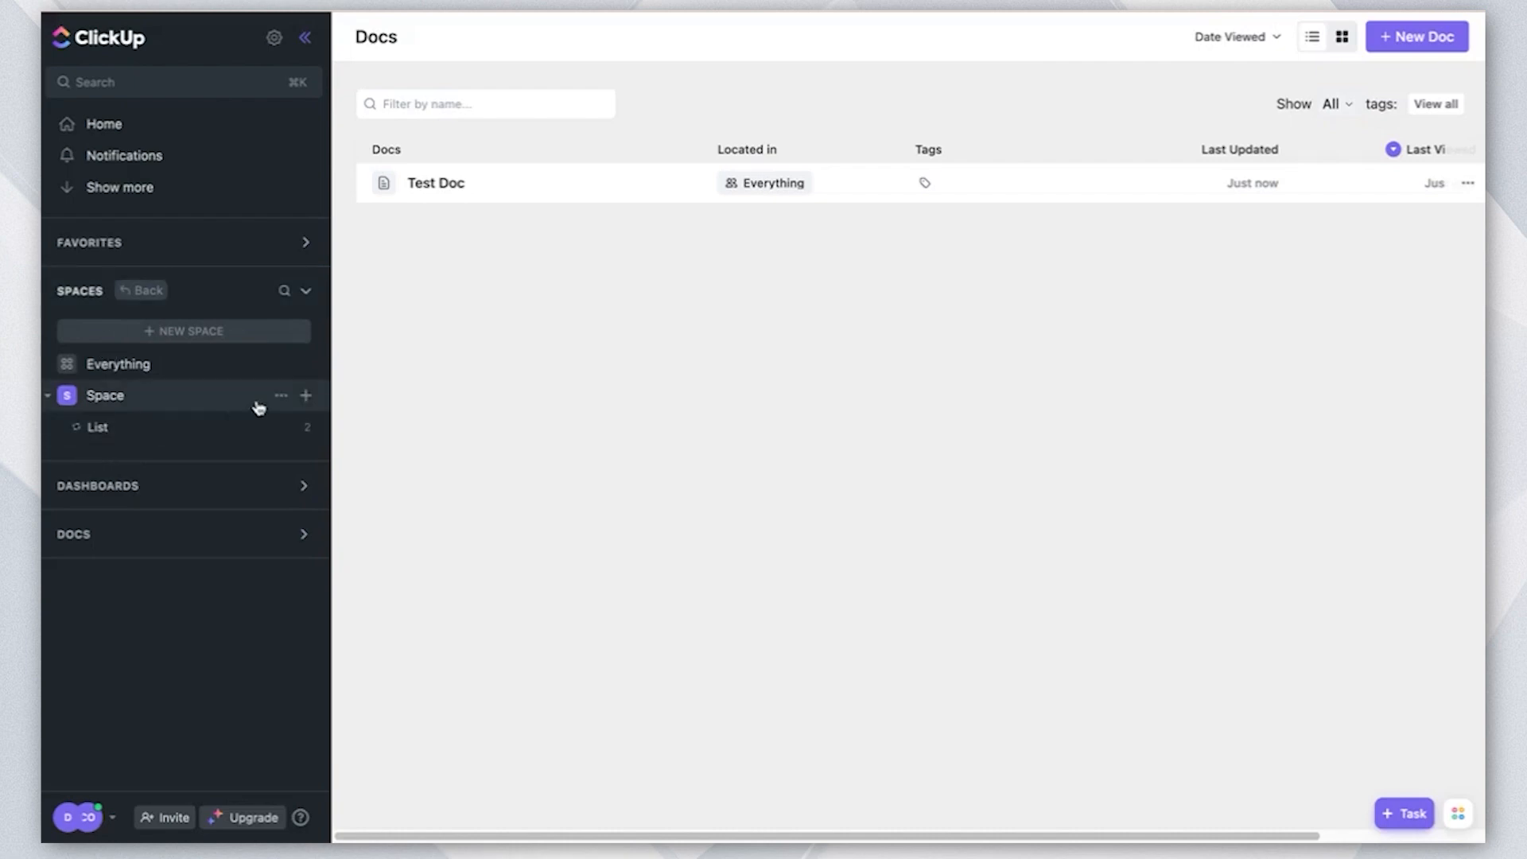
click(304, 397)
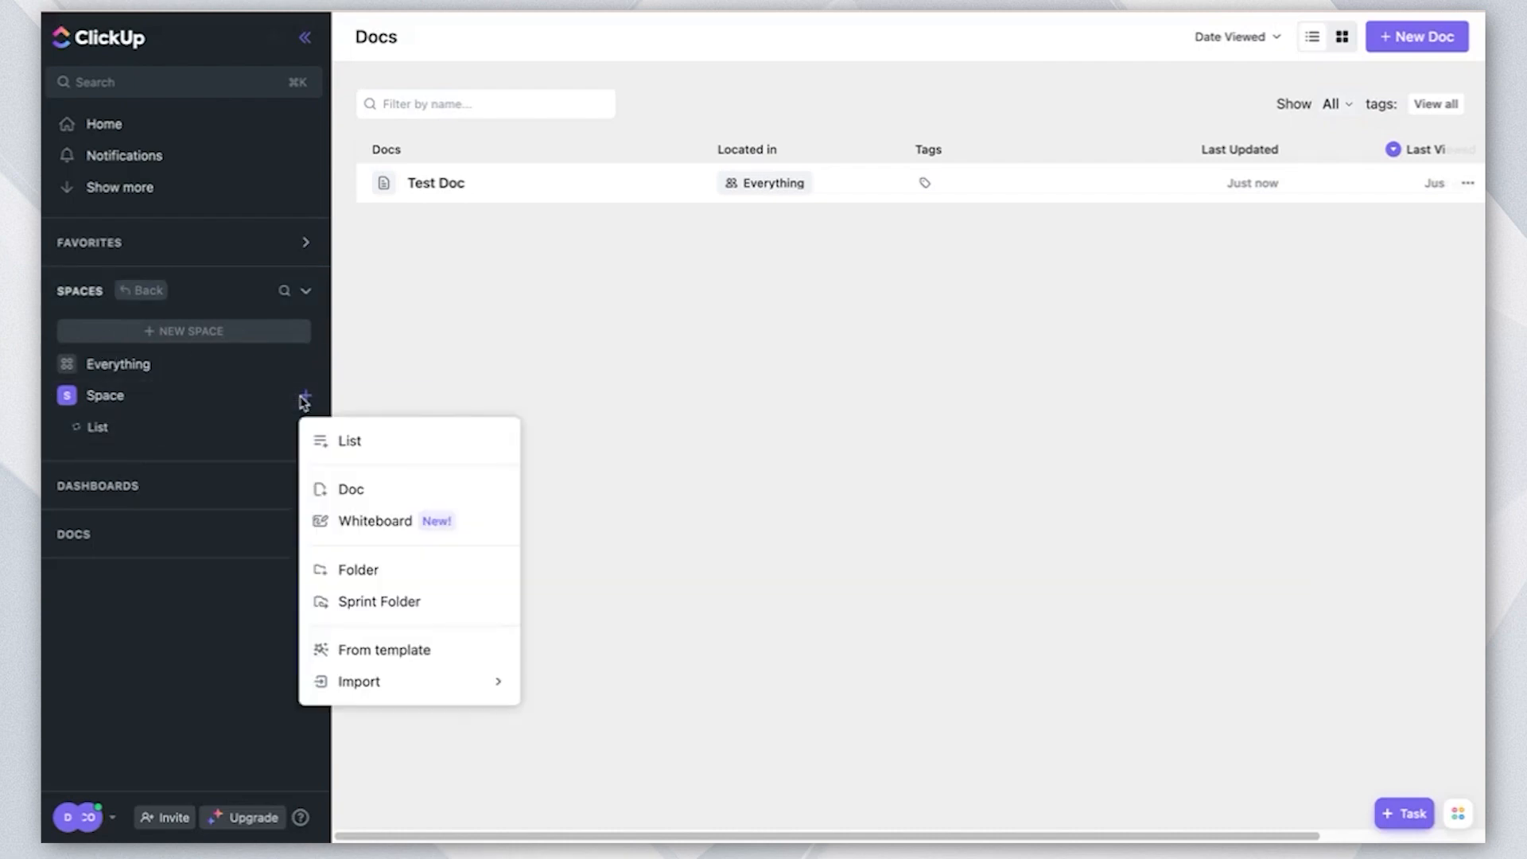
click(316, 489)
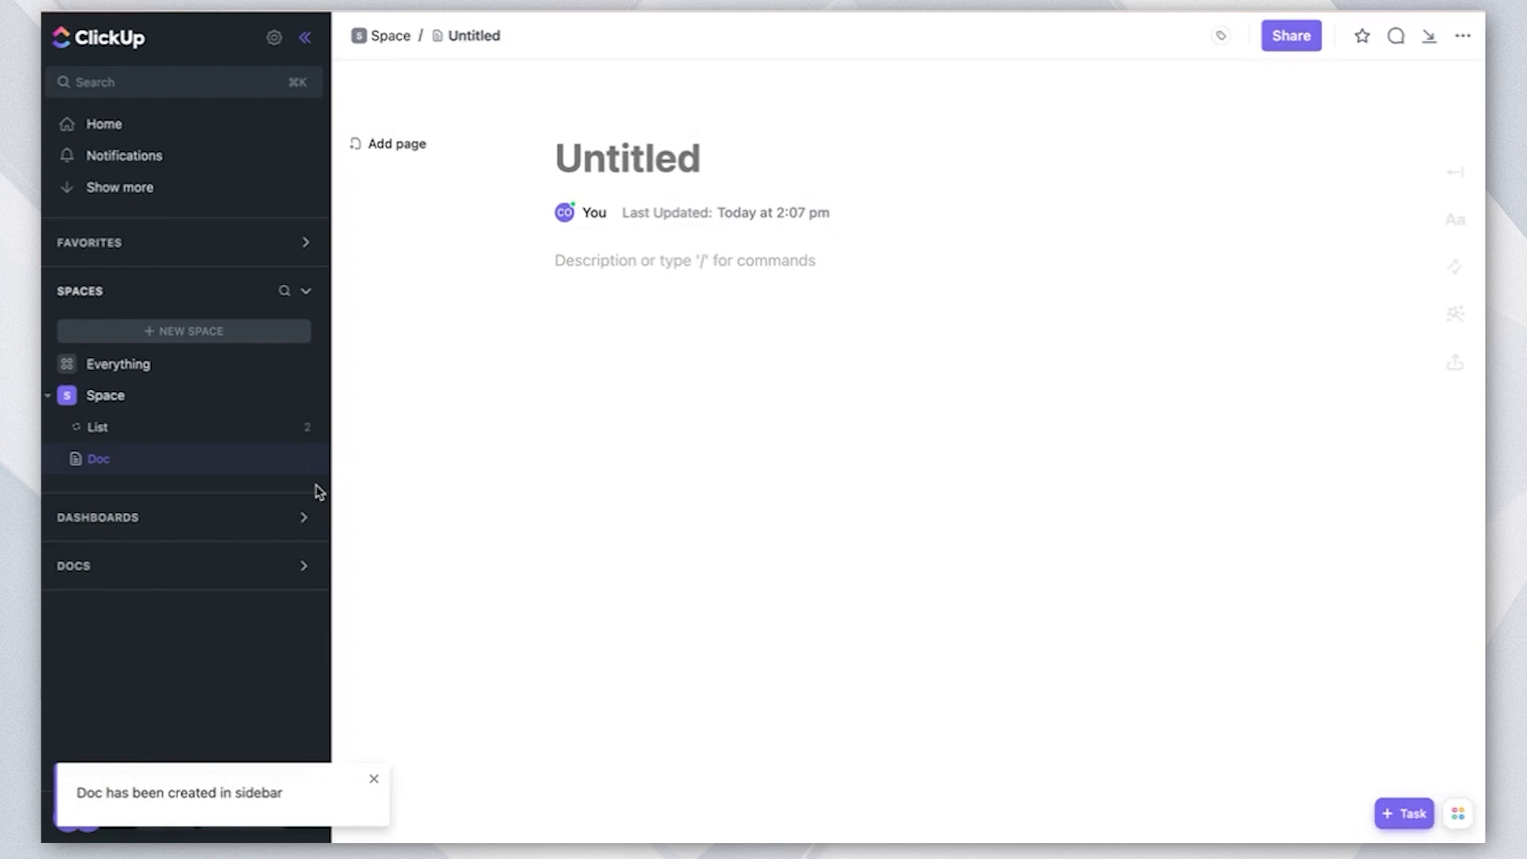
Add a Doc view to List
click(97, 428)
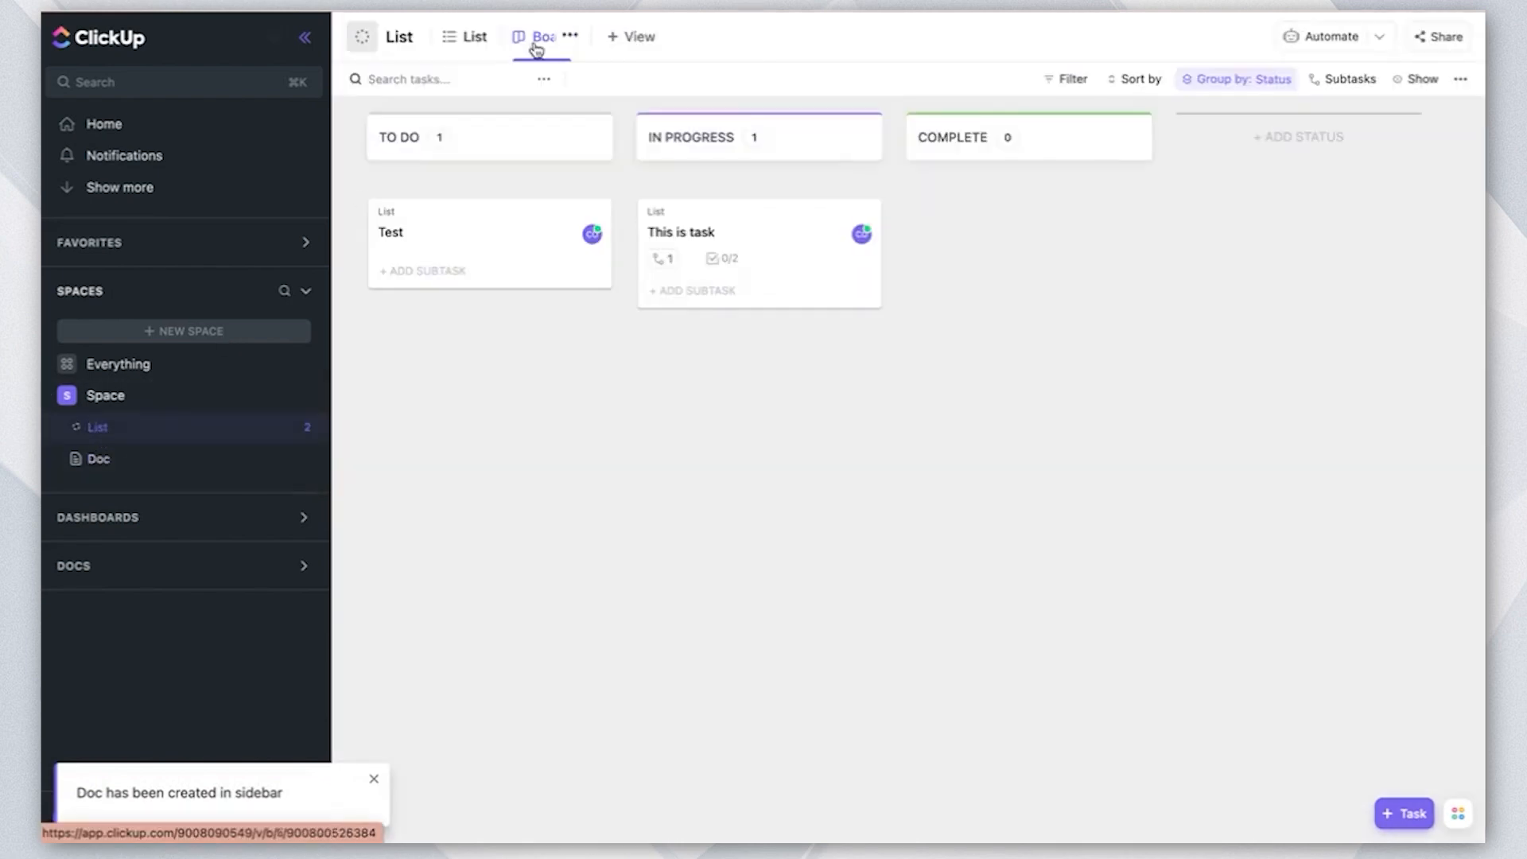
click(615, 38)
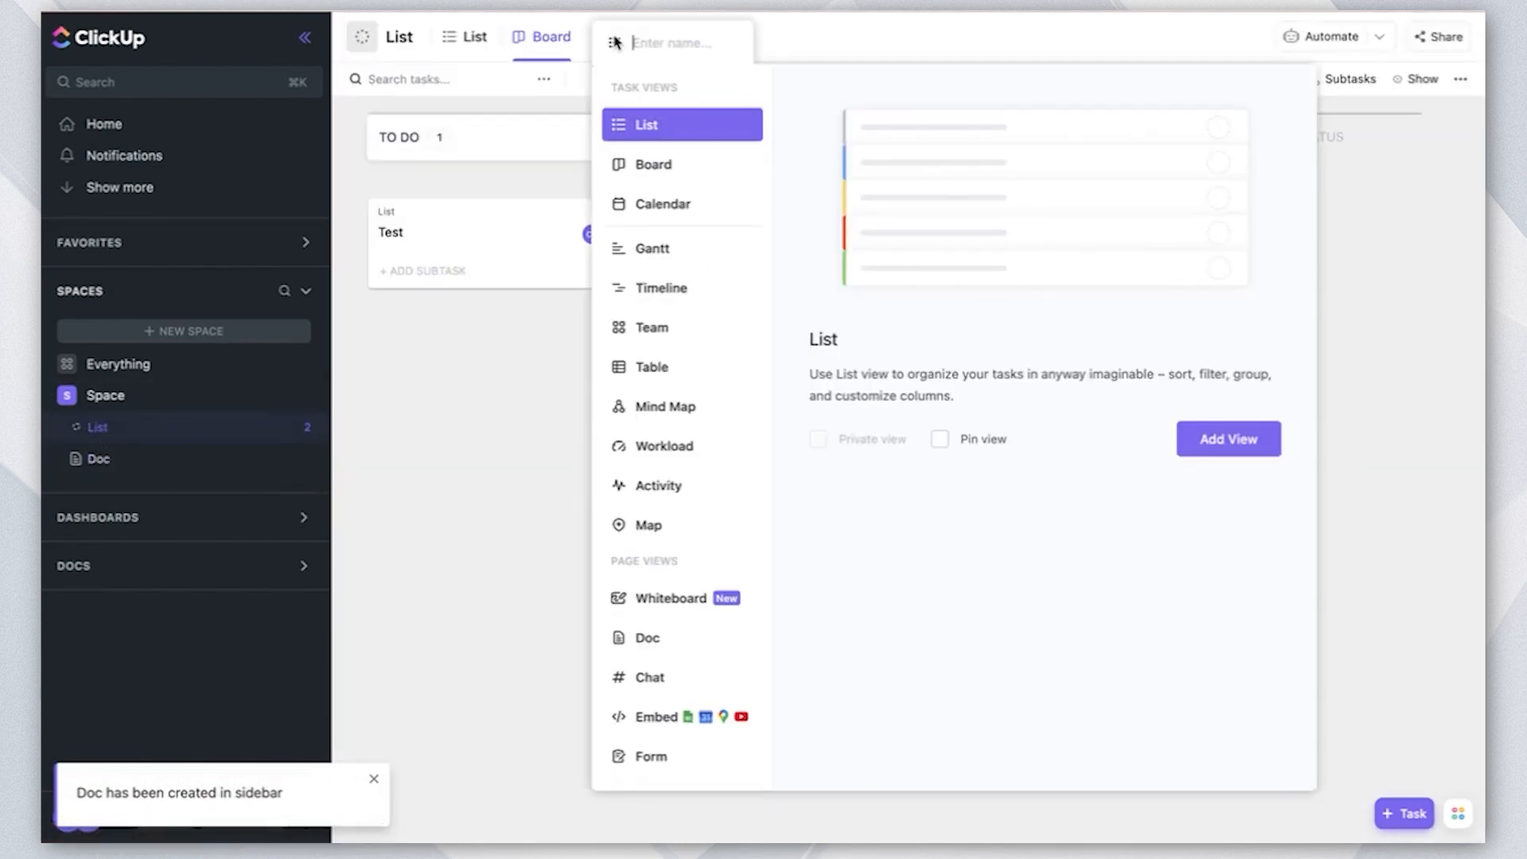
click(644, 640)
click(1215, 442)
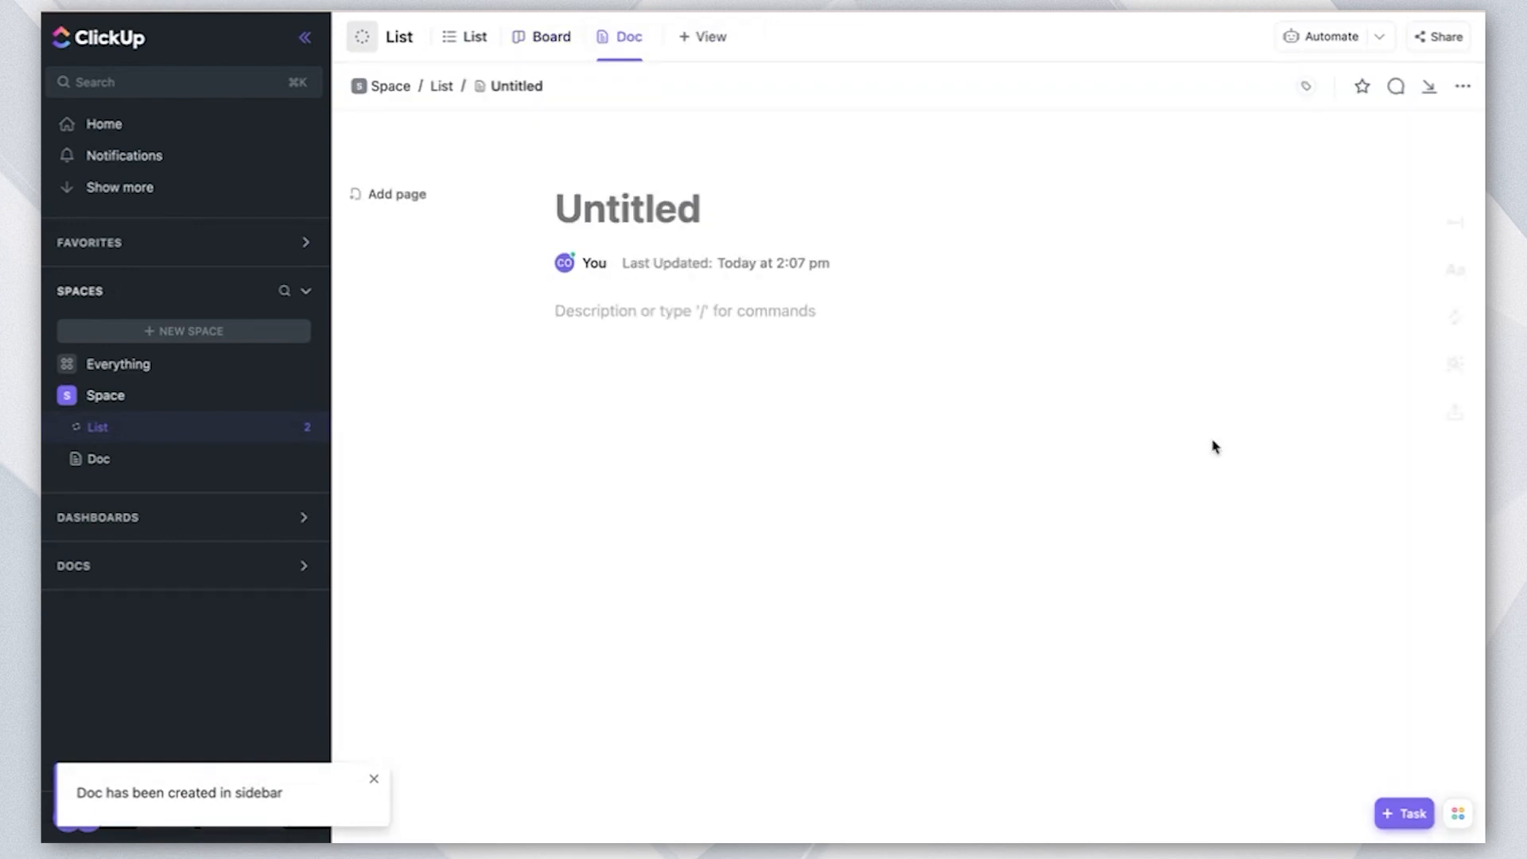
Link Test Doc to the task "This is task" in List as a doc relationship
click(475, 38)
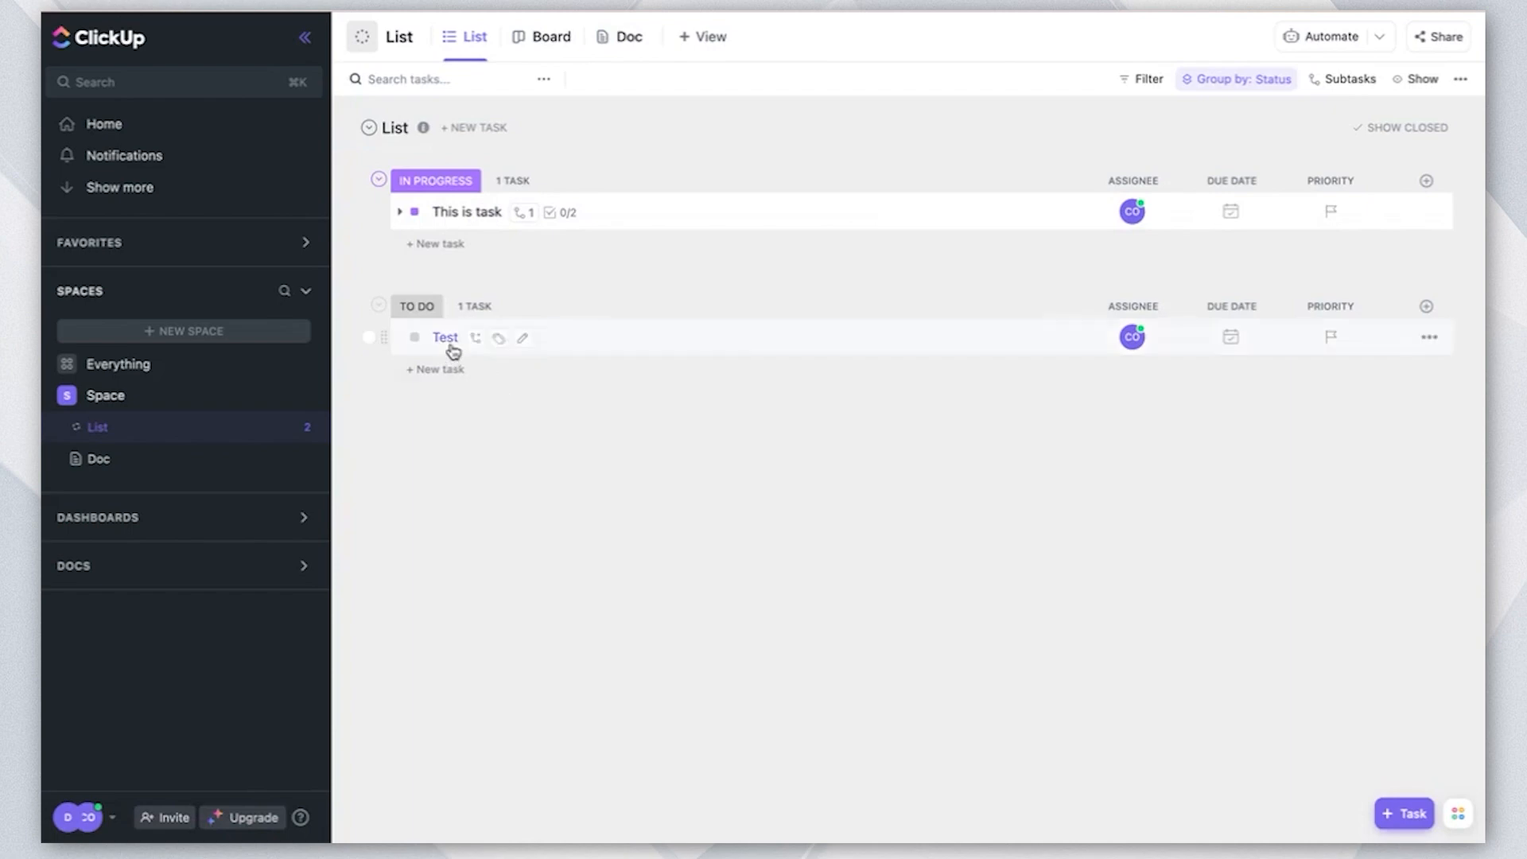
click(469, 213)
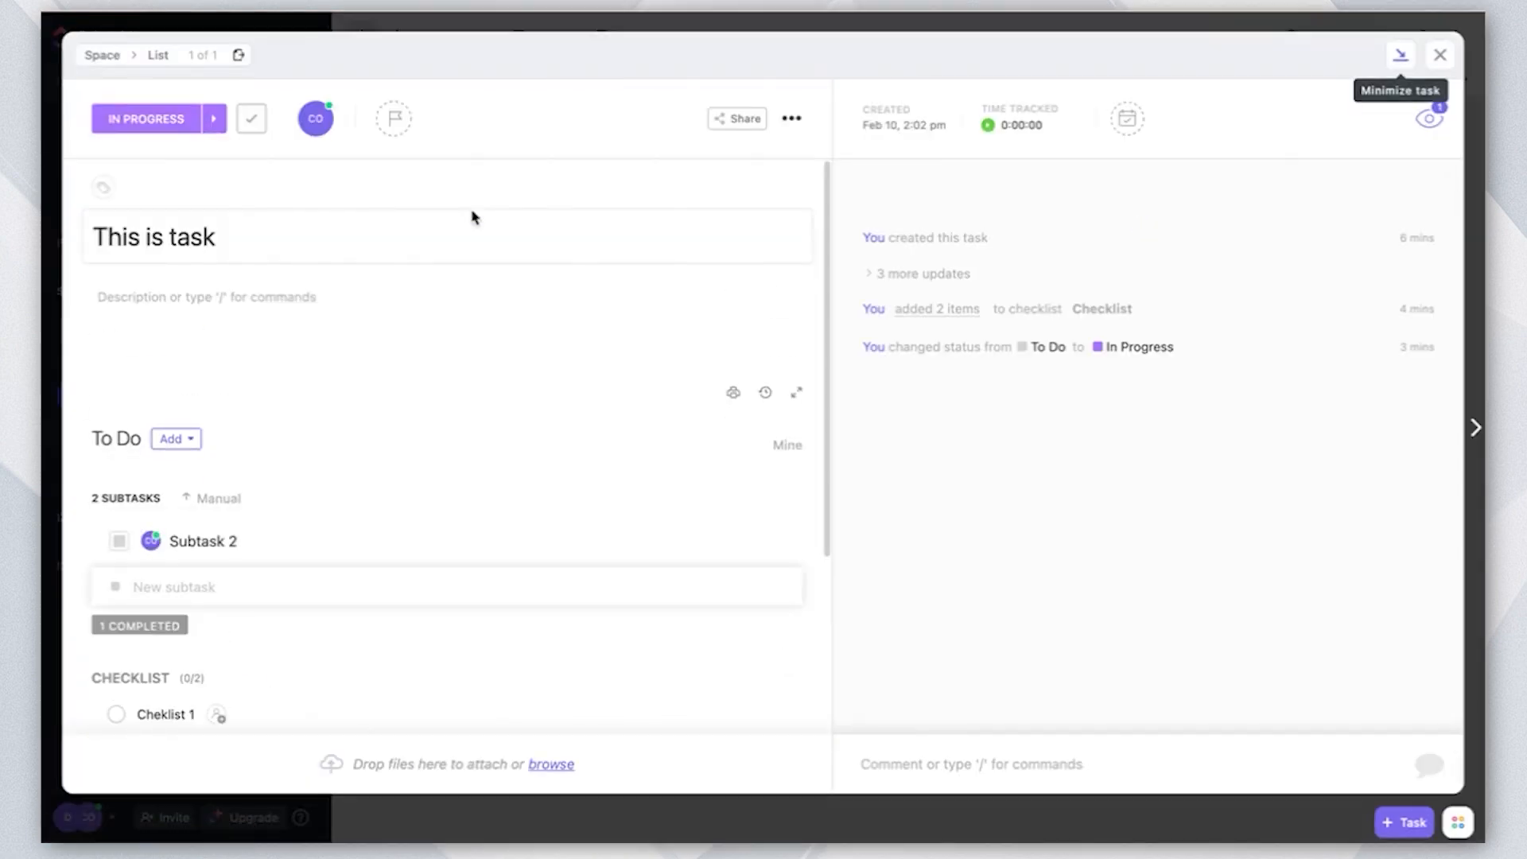
scroll(601, 409, down, 3)
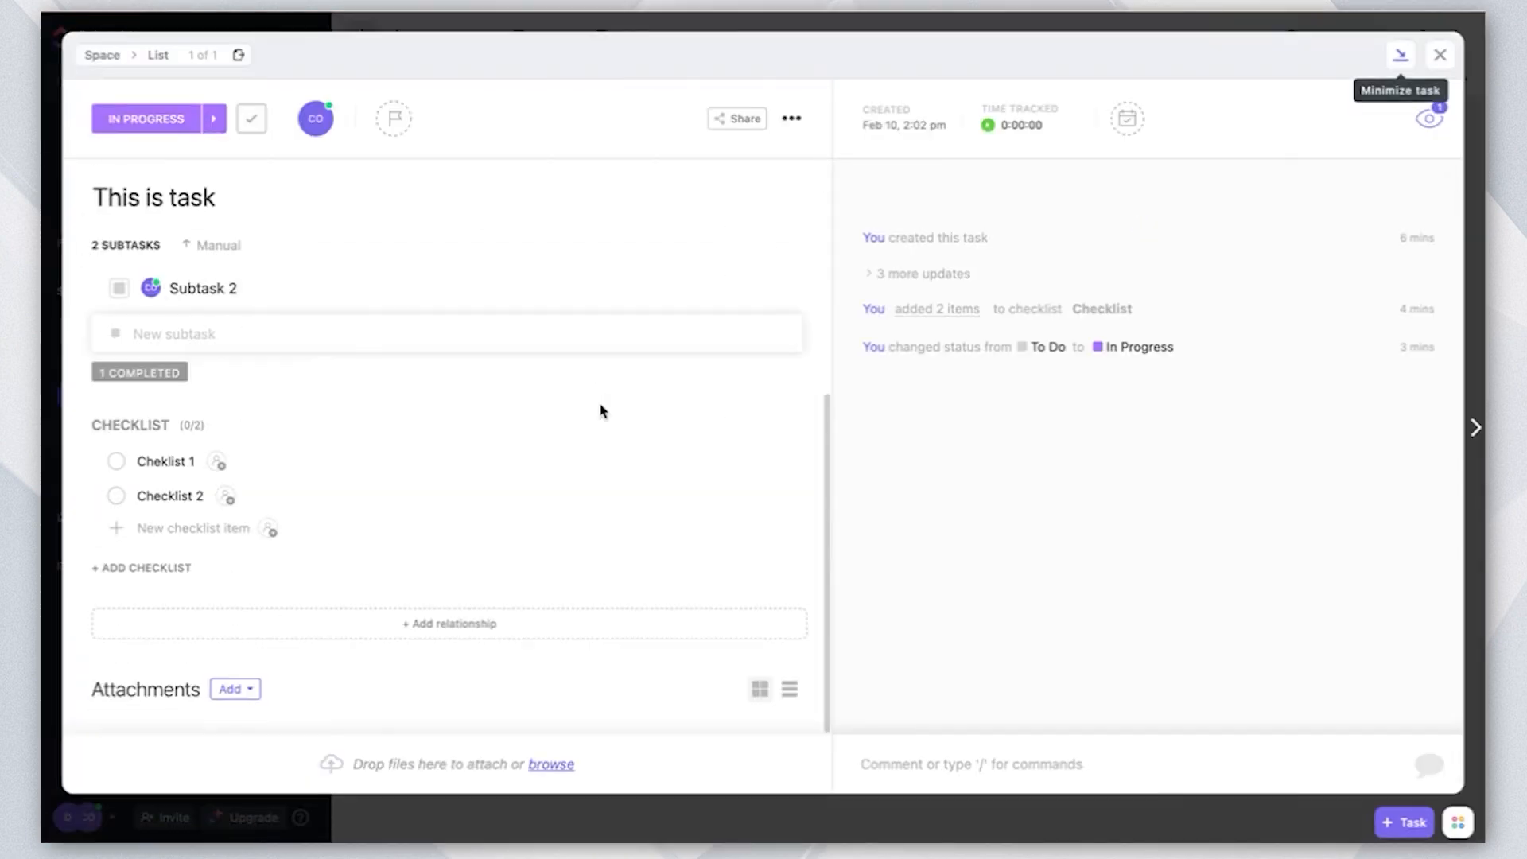
click(487, 622)
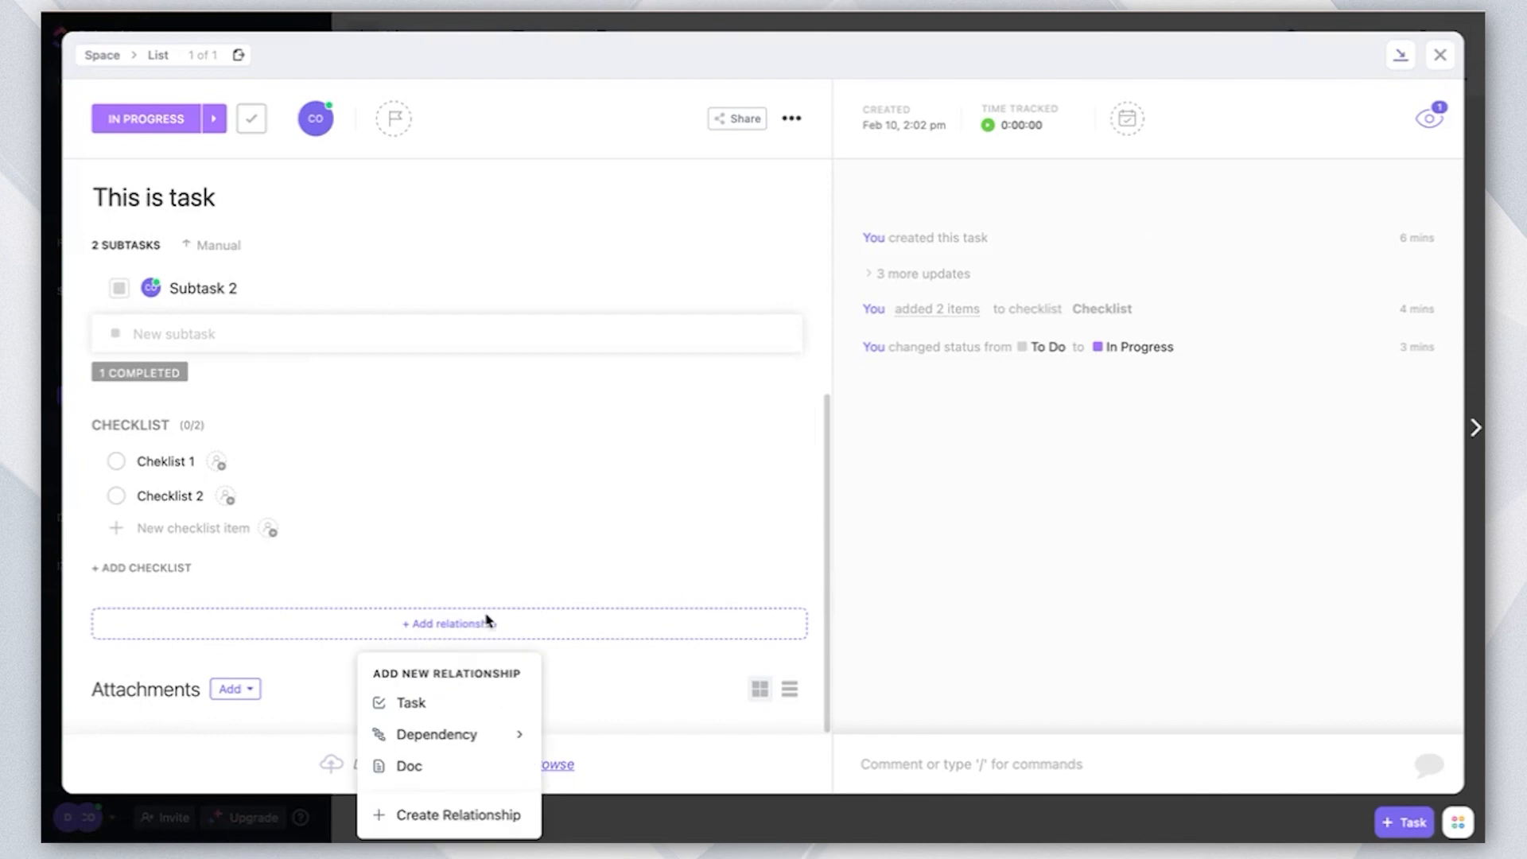
click(407, 765)
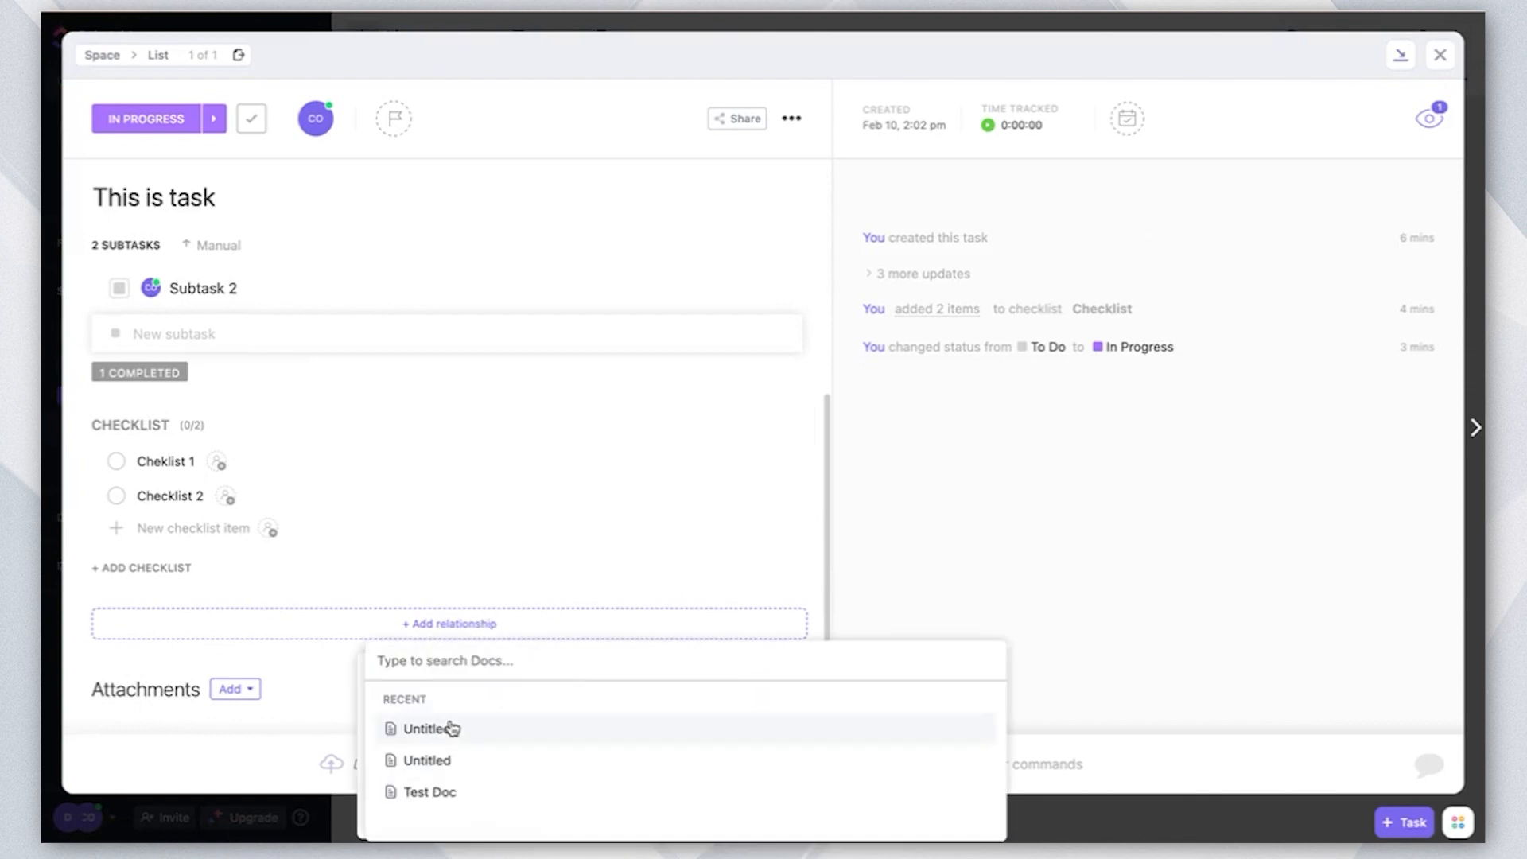
click(433, 790)
scroll(477, 616, down, 1)
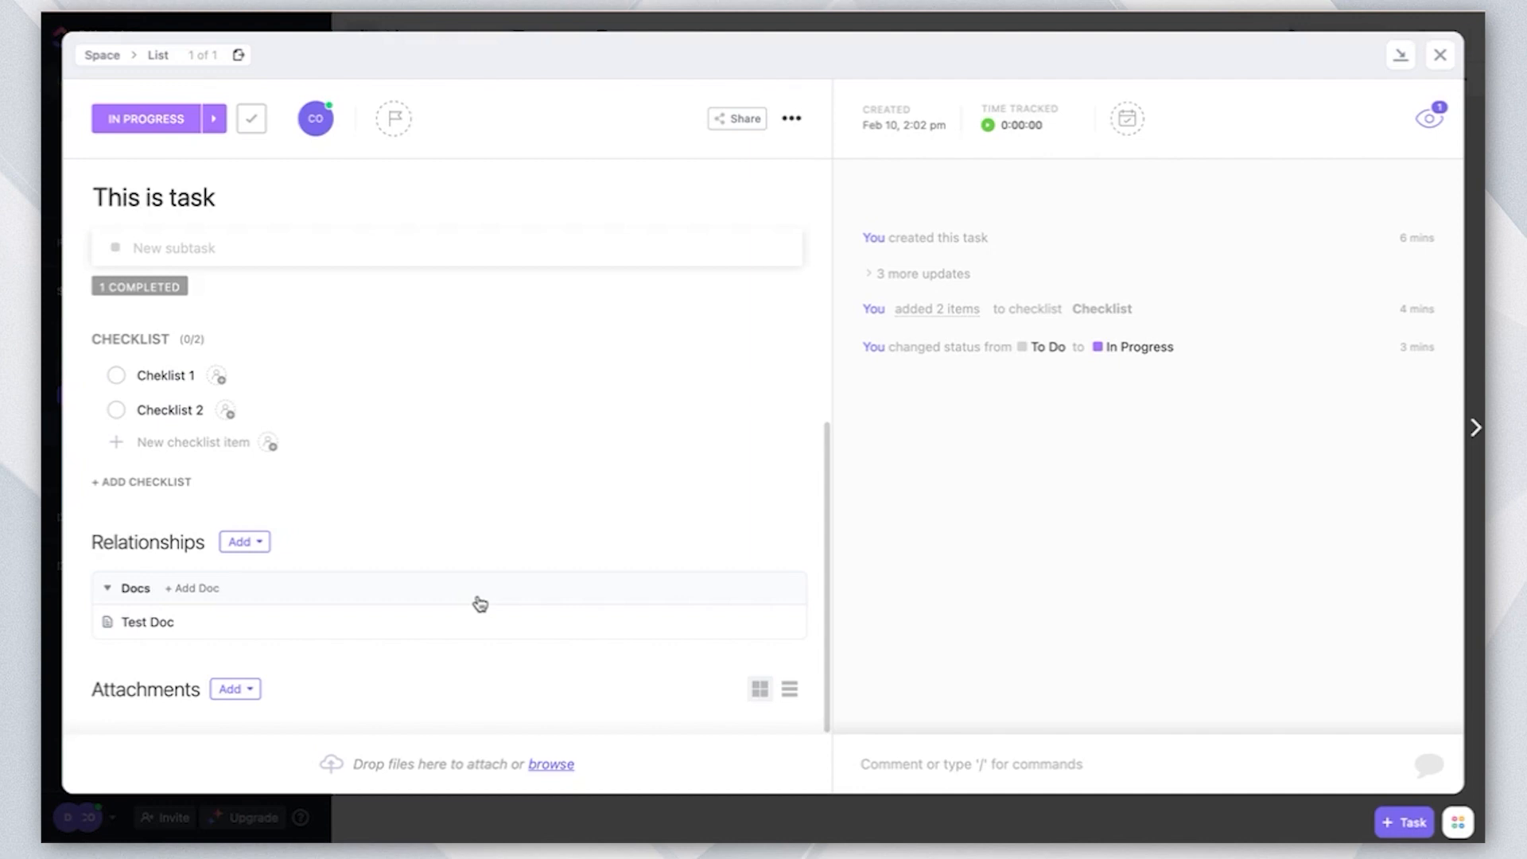
View the linked Test Doc from the task's relationships, and return to the task list
click(172, 624)
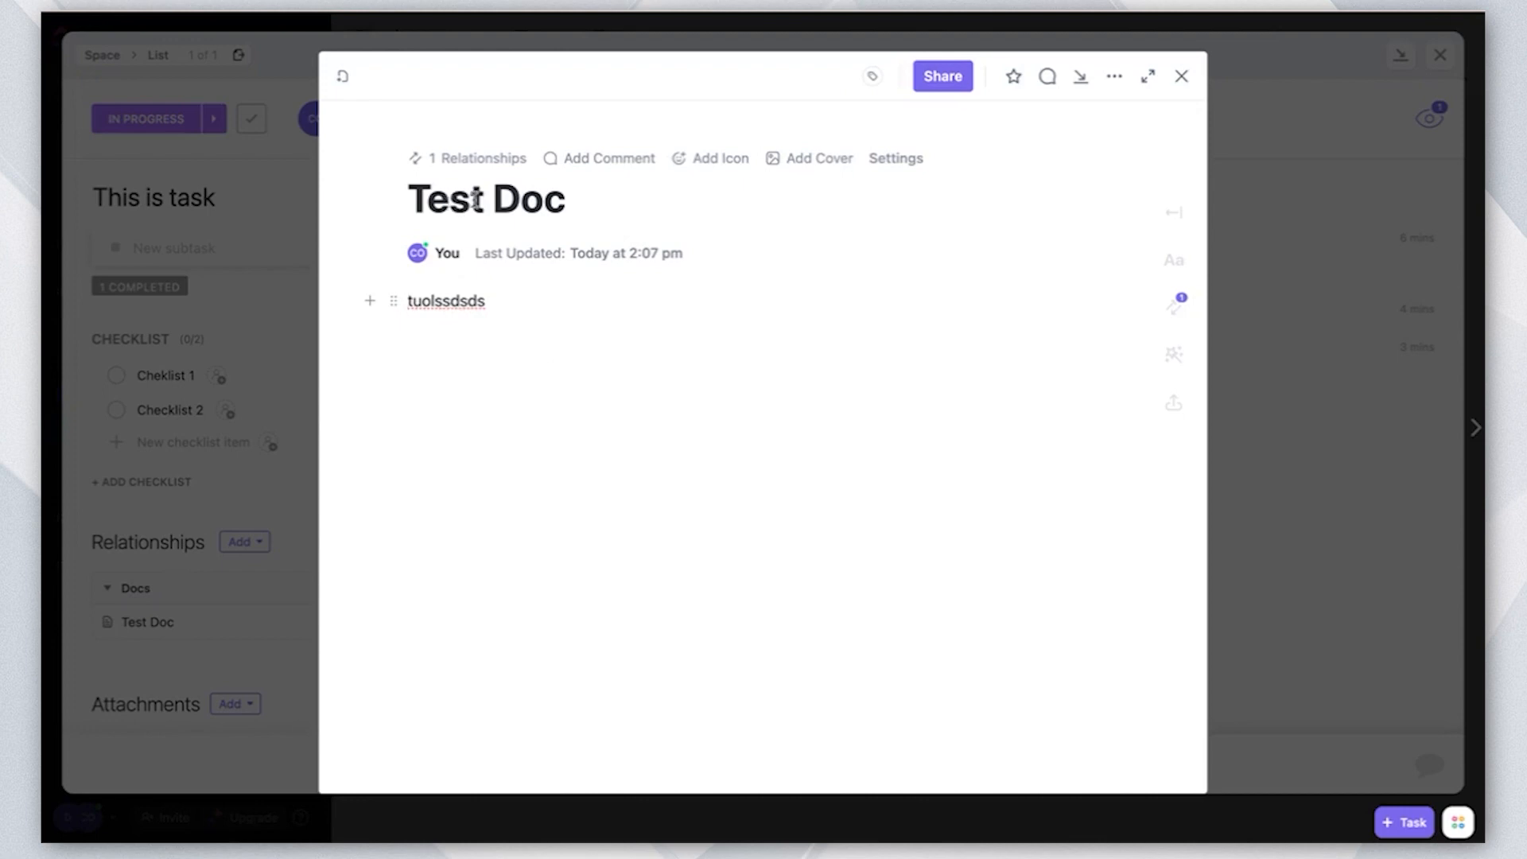
click(1181, 77)
click(1439, 54)
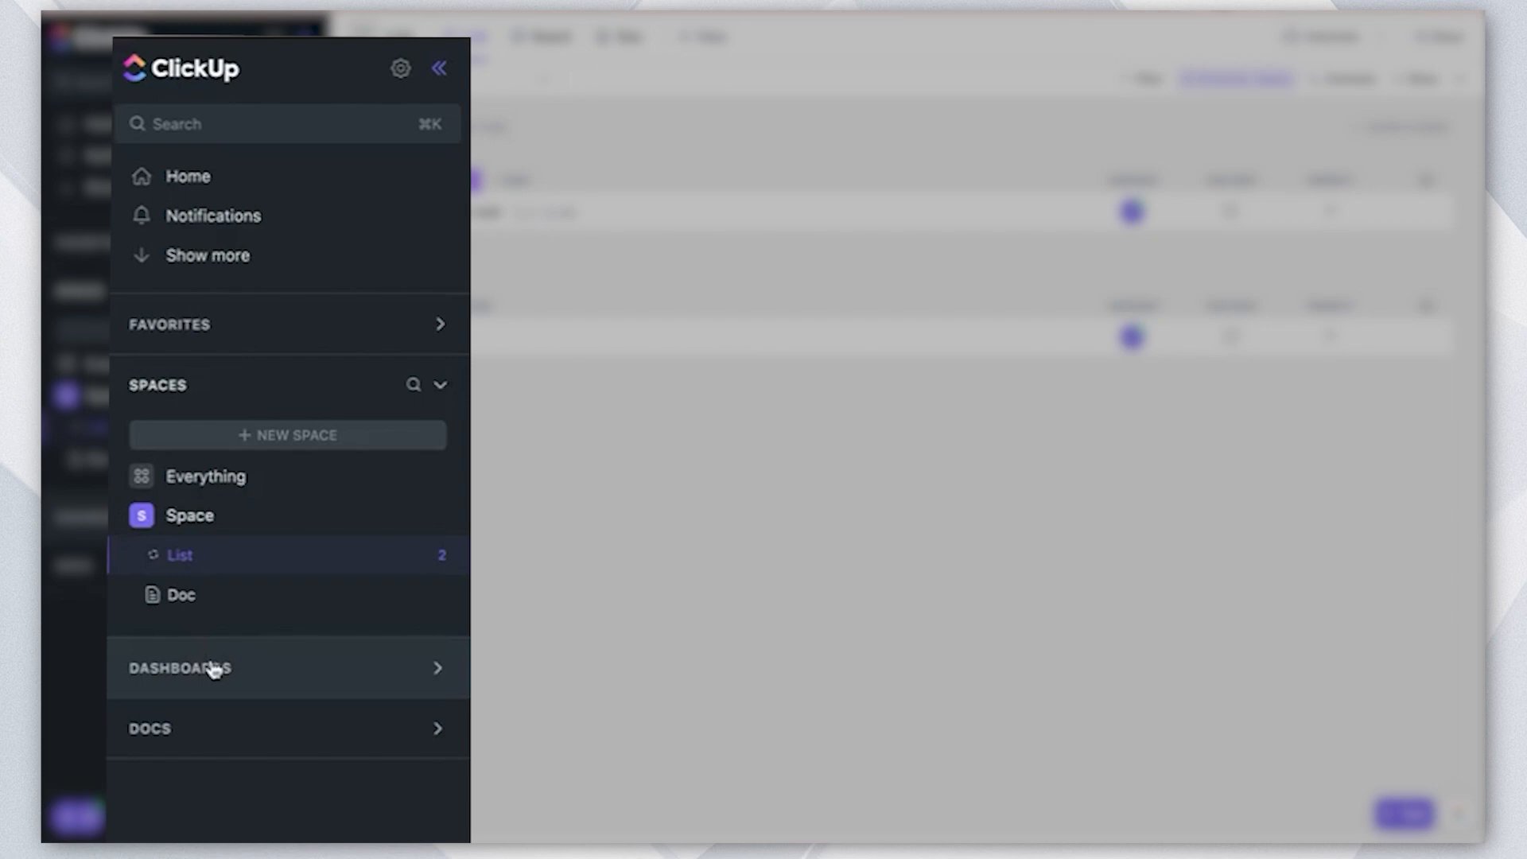
Create a private dashboard from the Simple Dashboard template, using List as its location
click(123, 515)
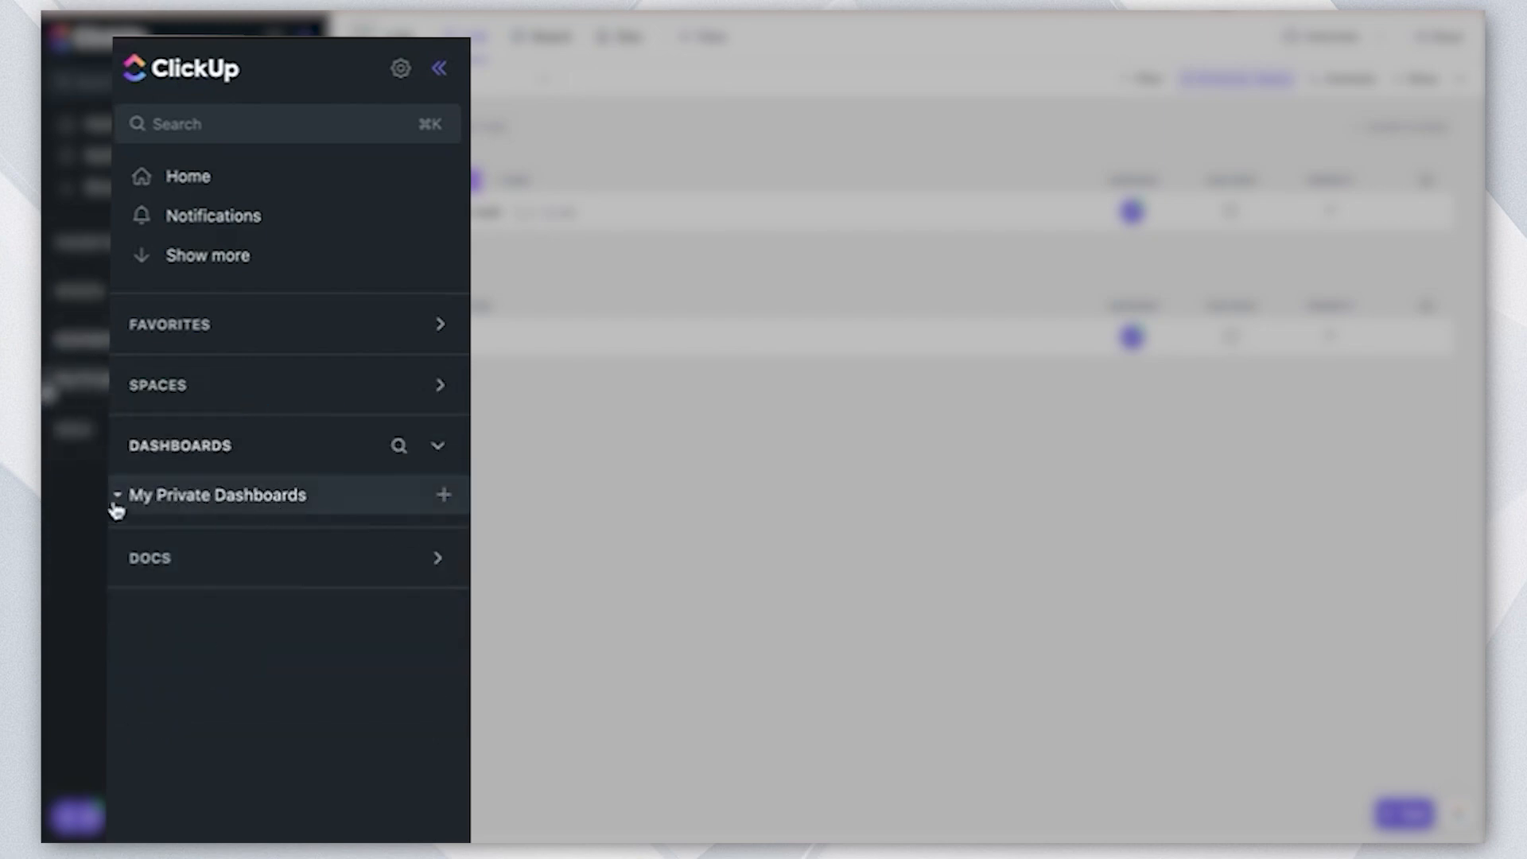
click(445, 497)
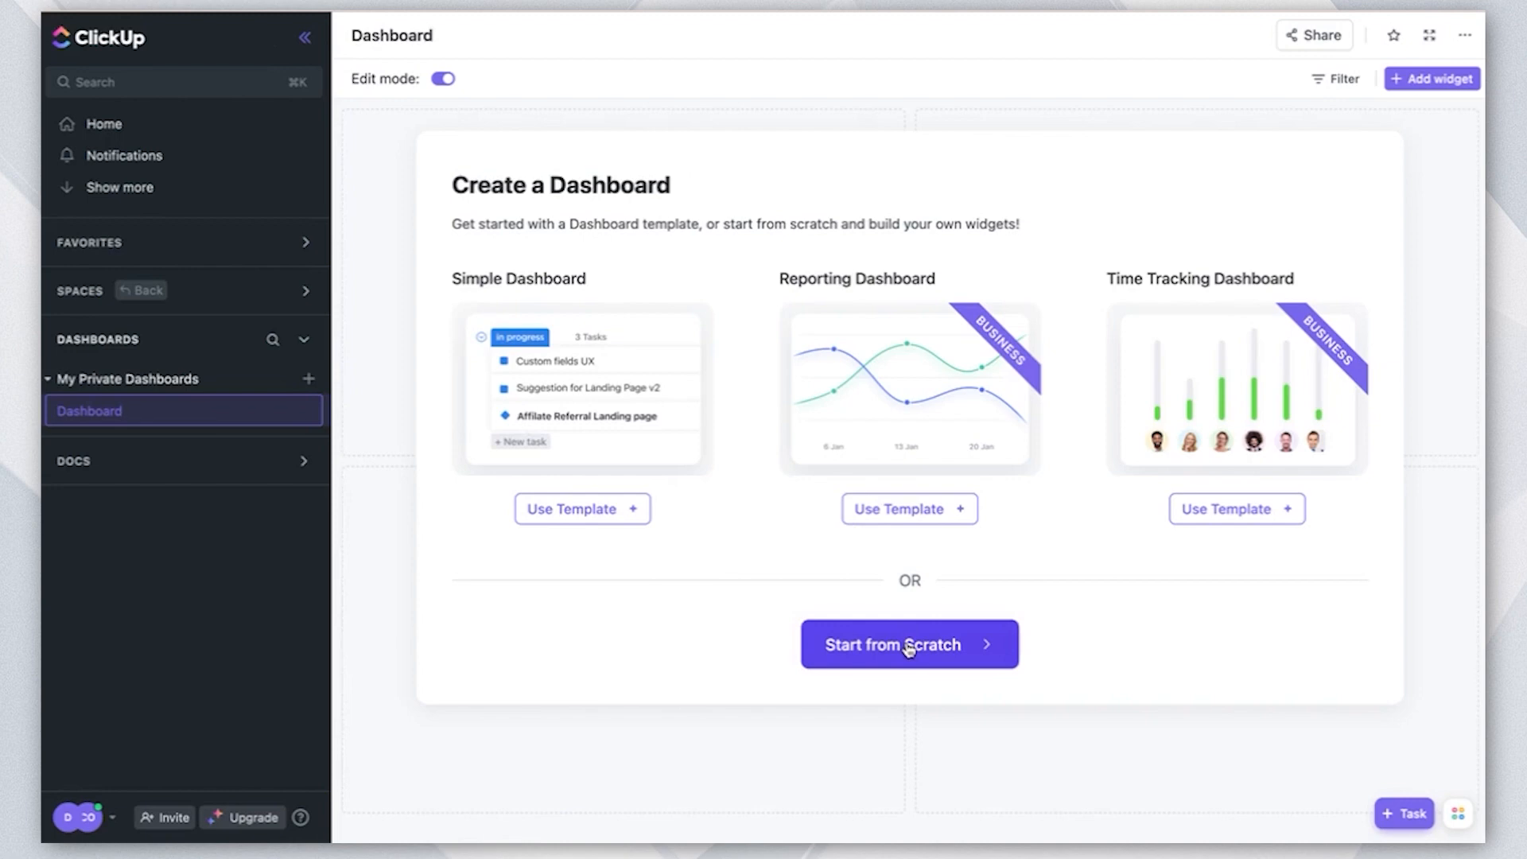
click(563, 508)
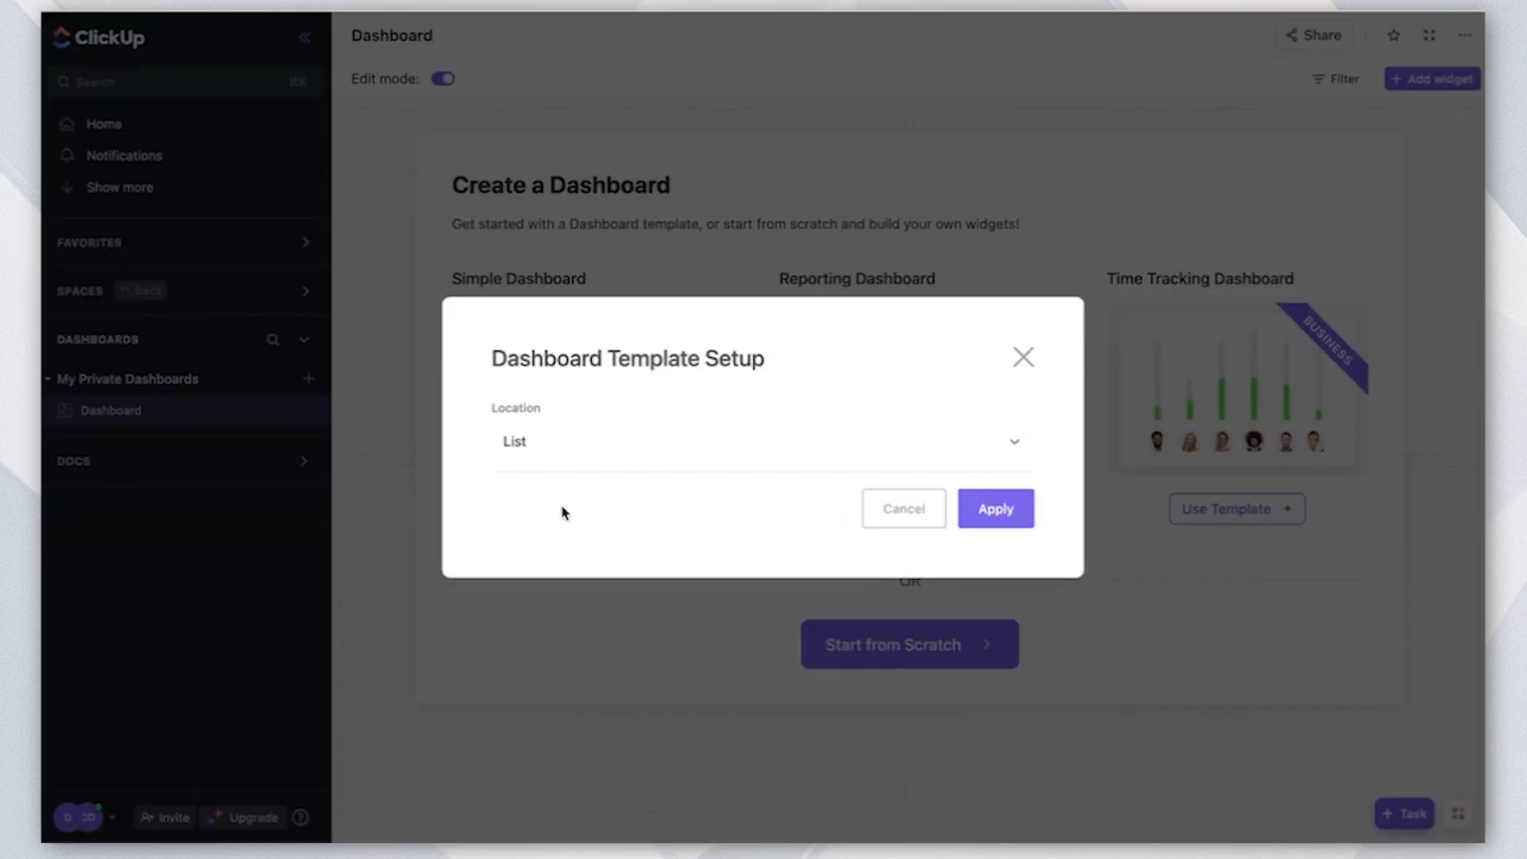
click(640, 437)
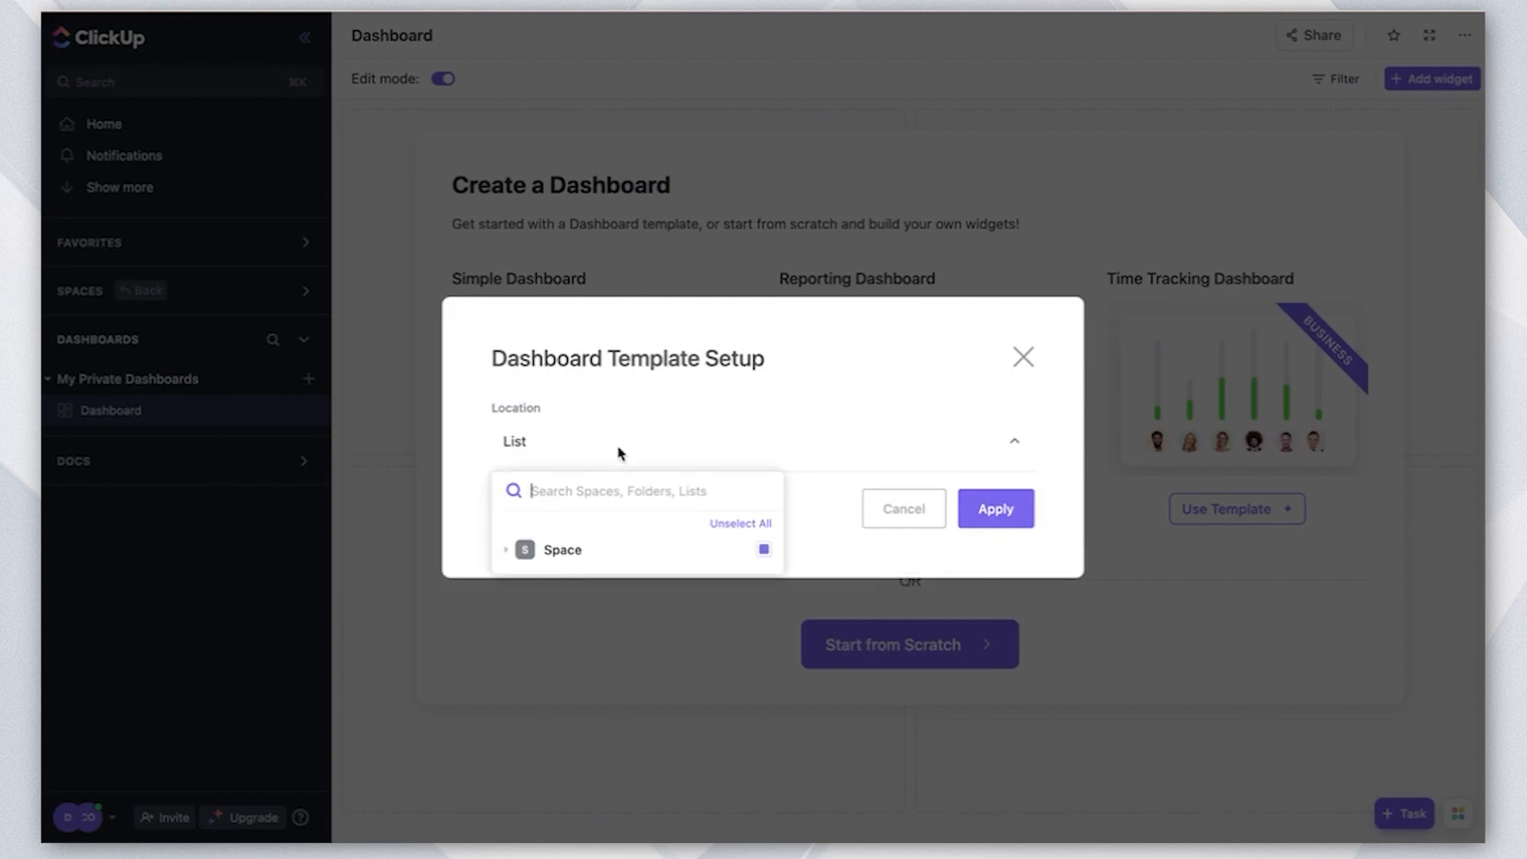
click(571, 551)
click(562, 580)
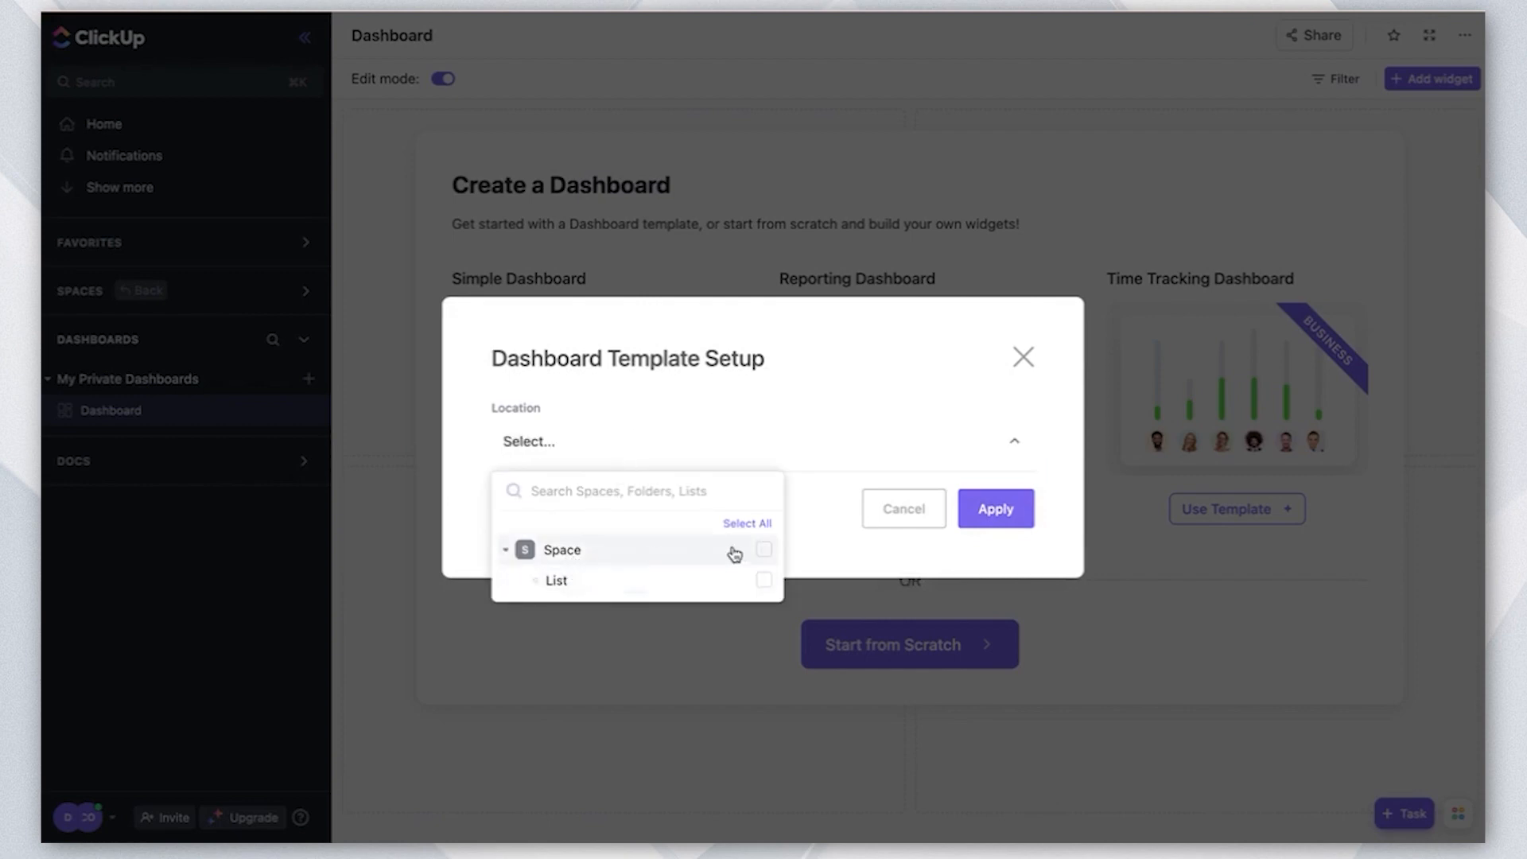
click(813, 542)
click(553, 446)
click(565, 582)
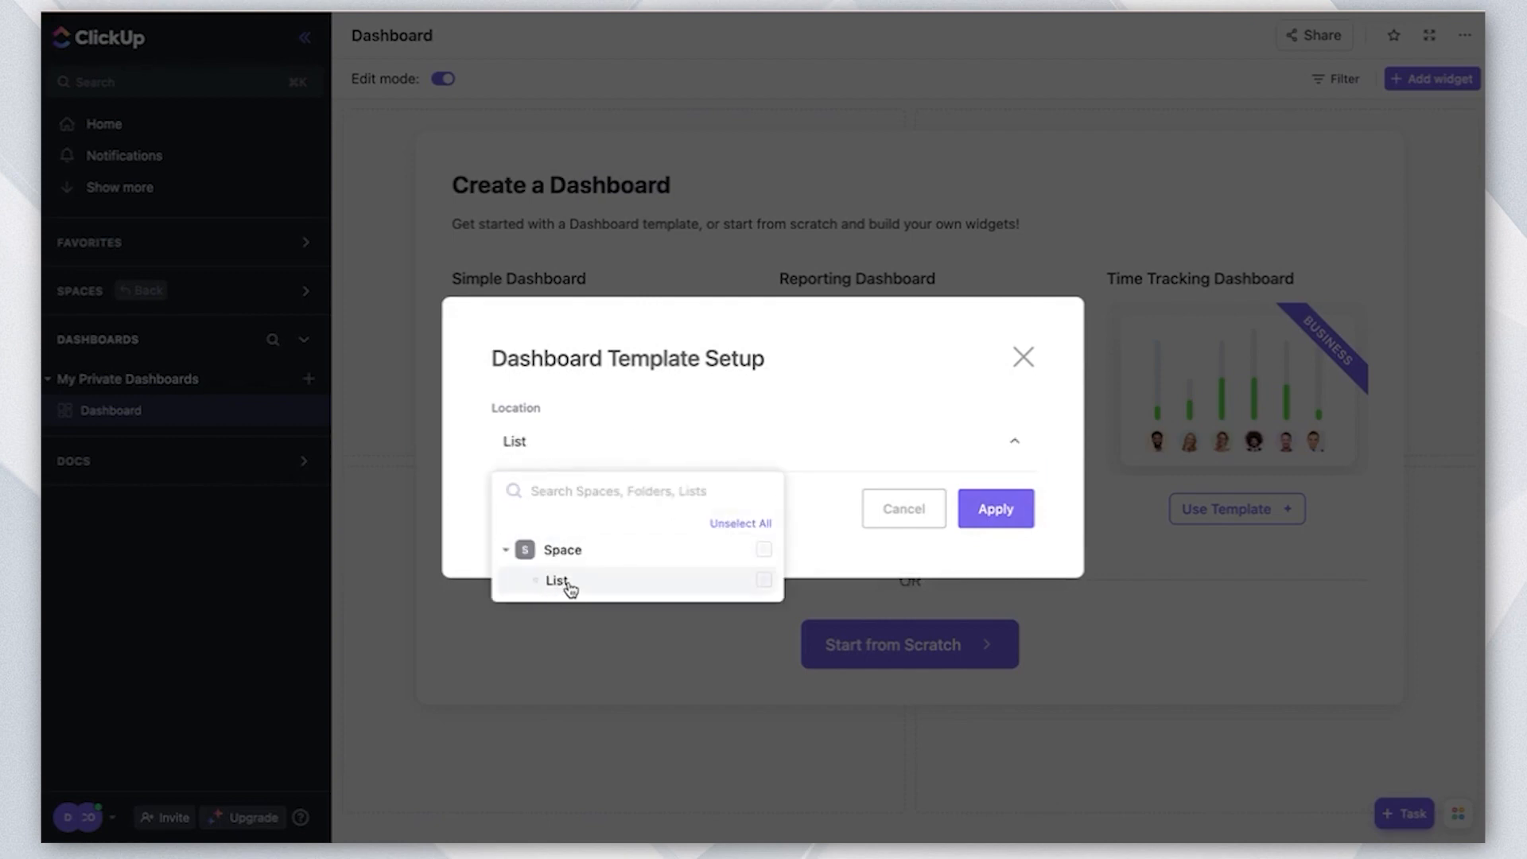
click(994, 515)
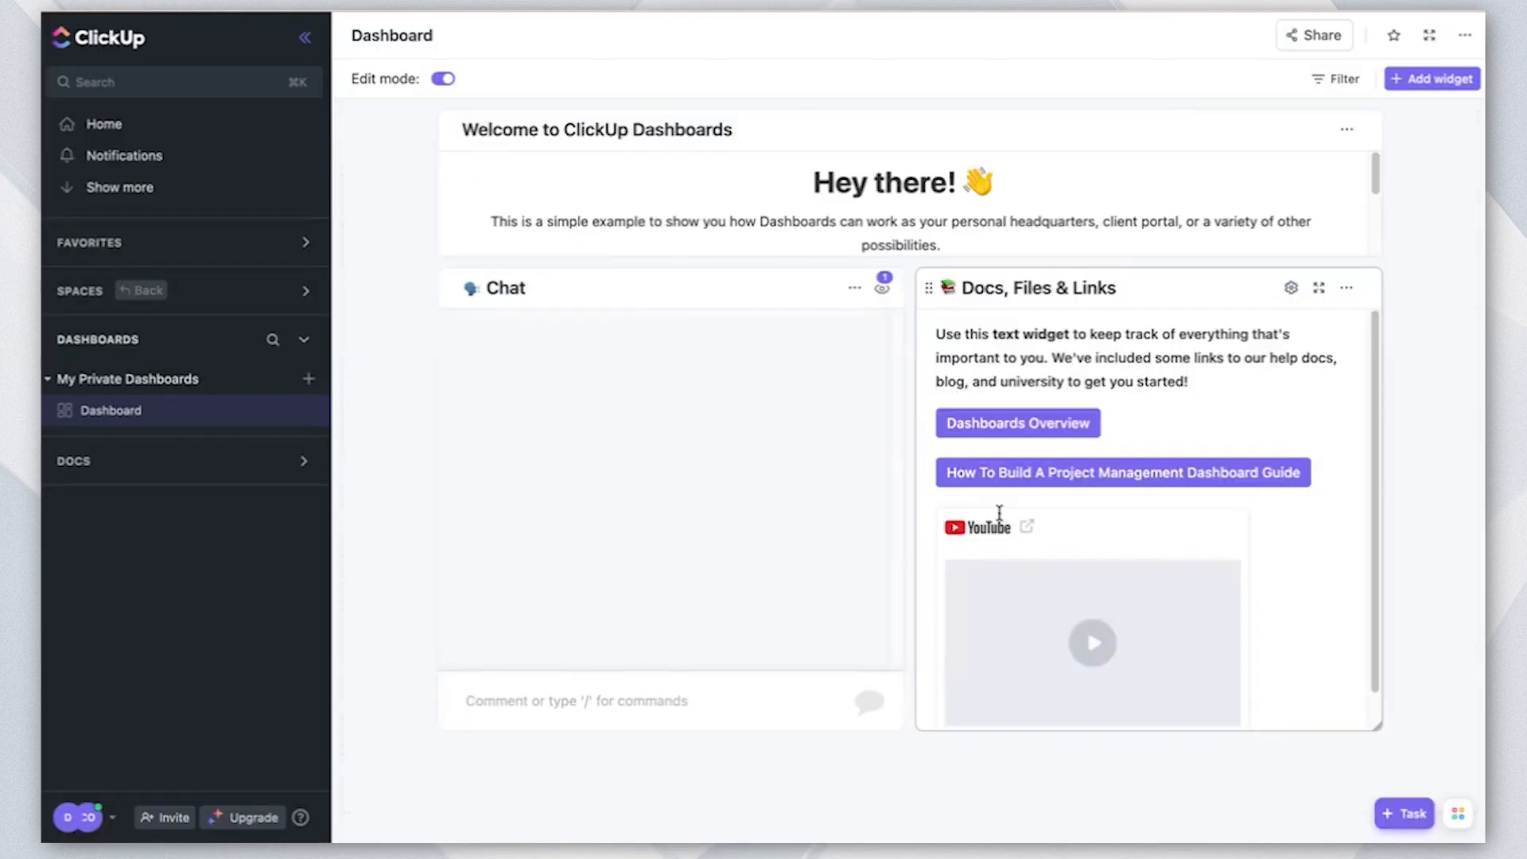
Look through the dashboard's welcome, Chat, Docs, Files & Links and Task List widgets
scroll(1000, 518, down, 5)
scroll(891, 409, up, 5)
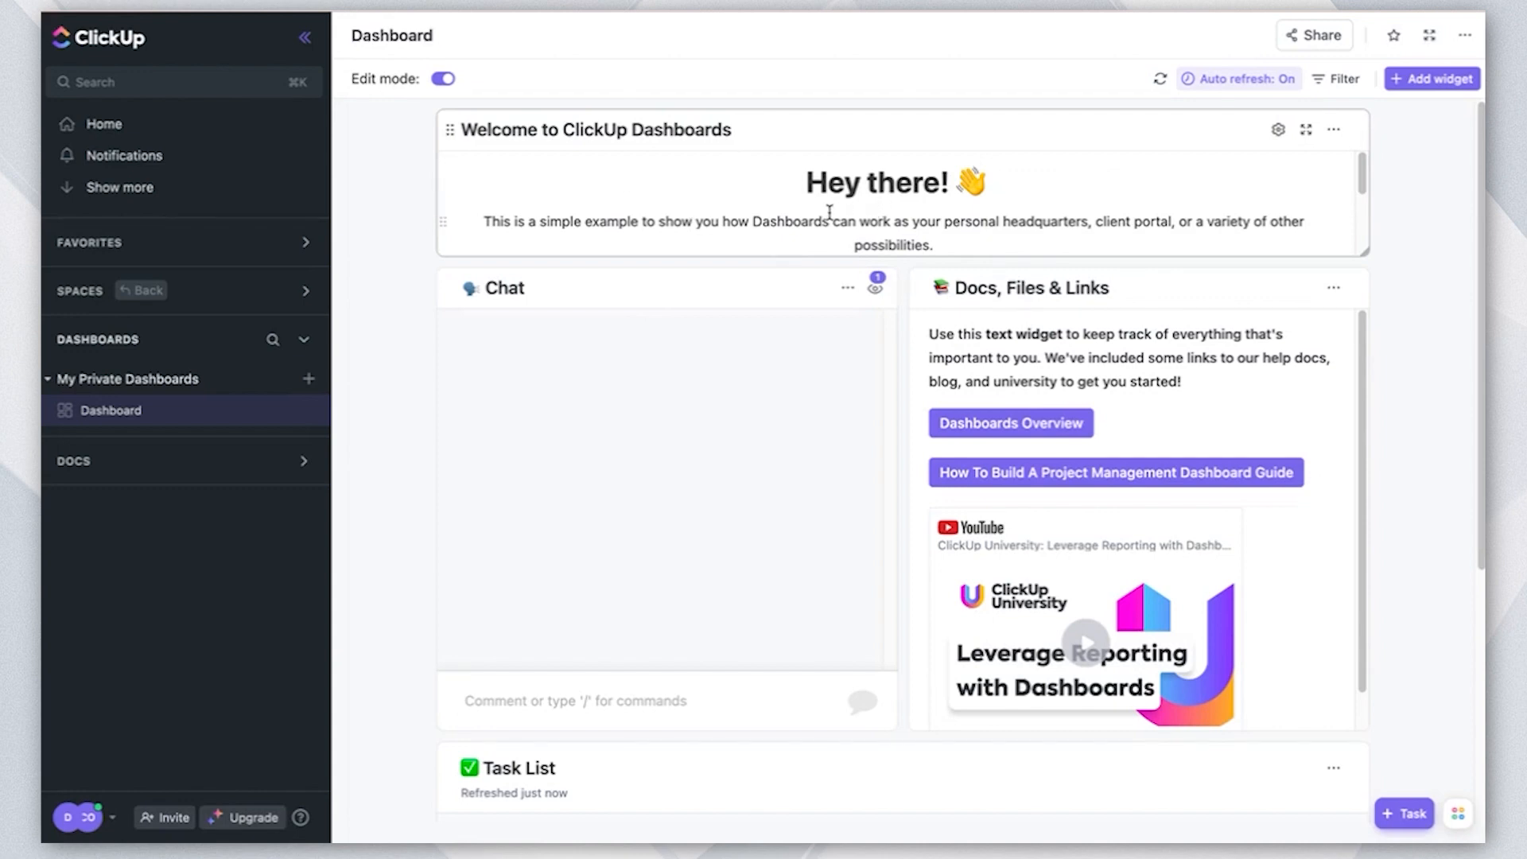
scroll(780, 225, down, 1)
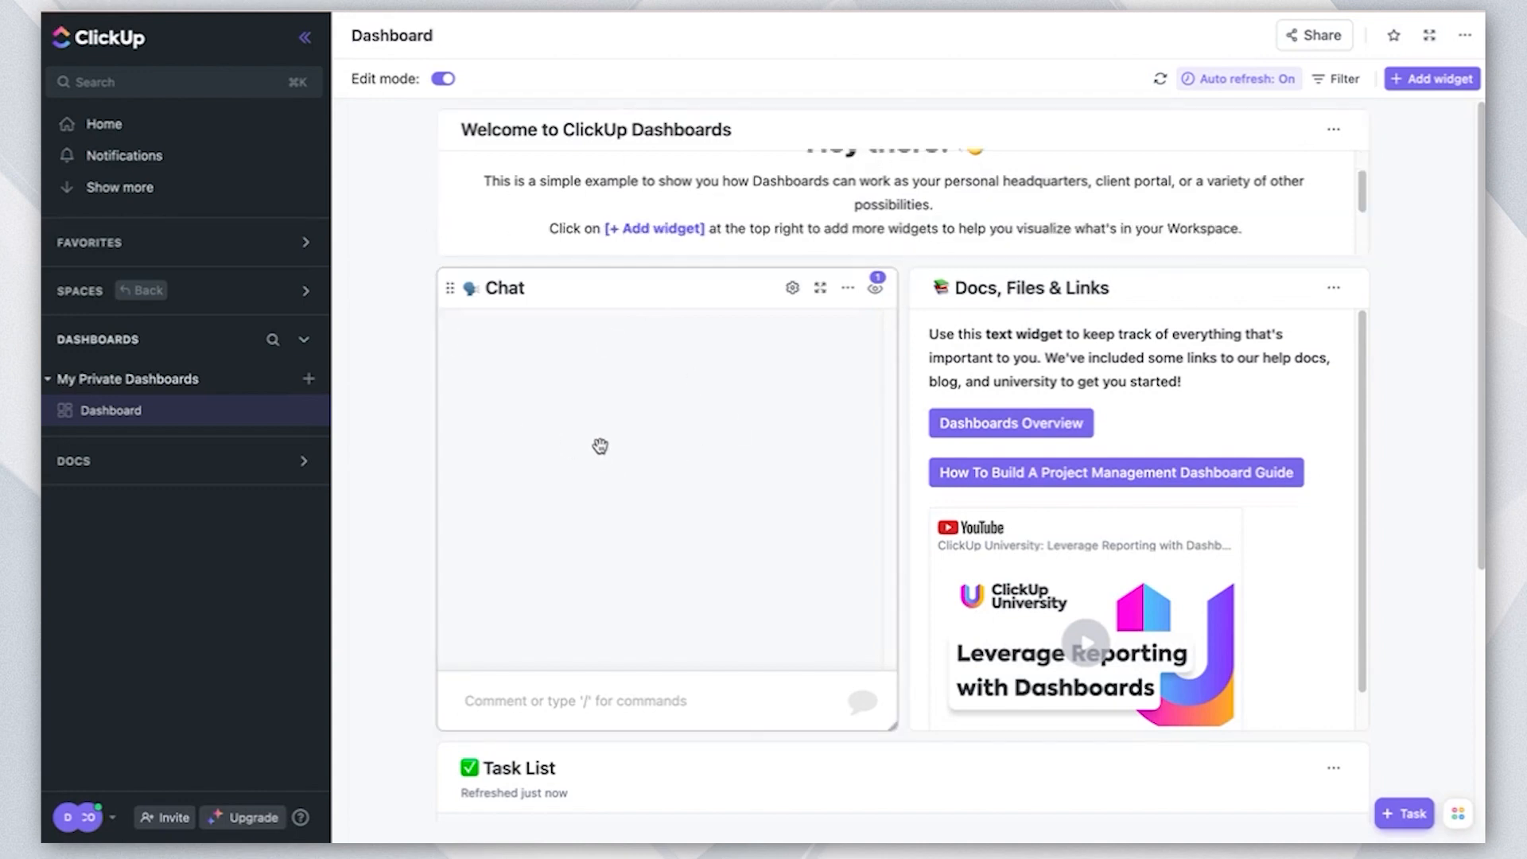
scroll(1400, 516, down, 3)
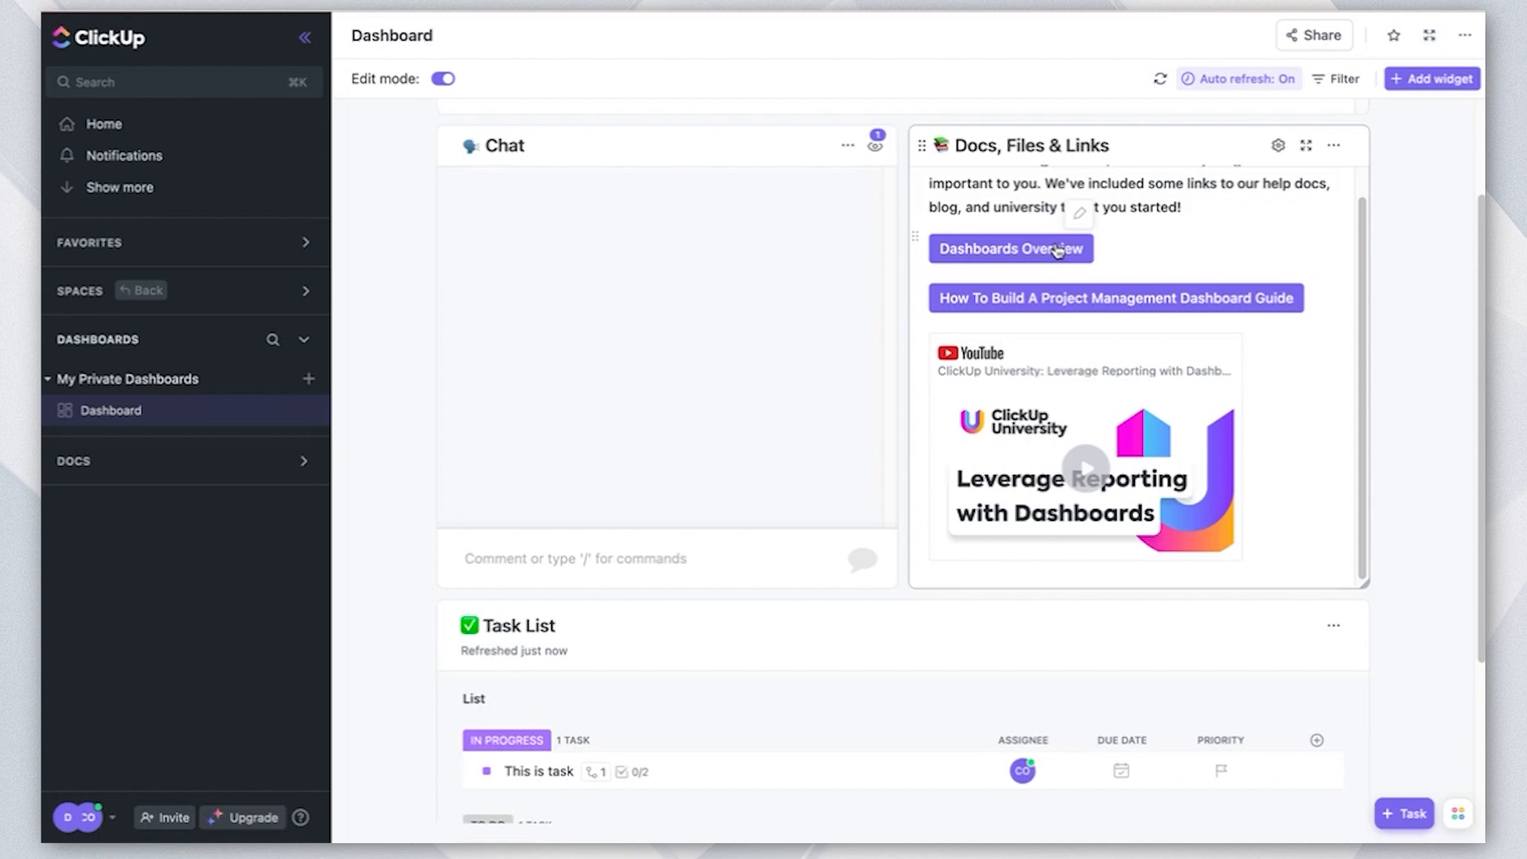
click(1057, 249)
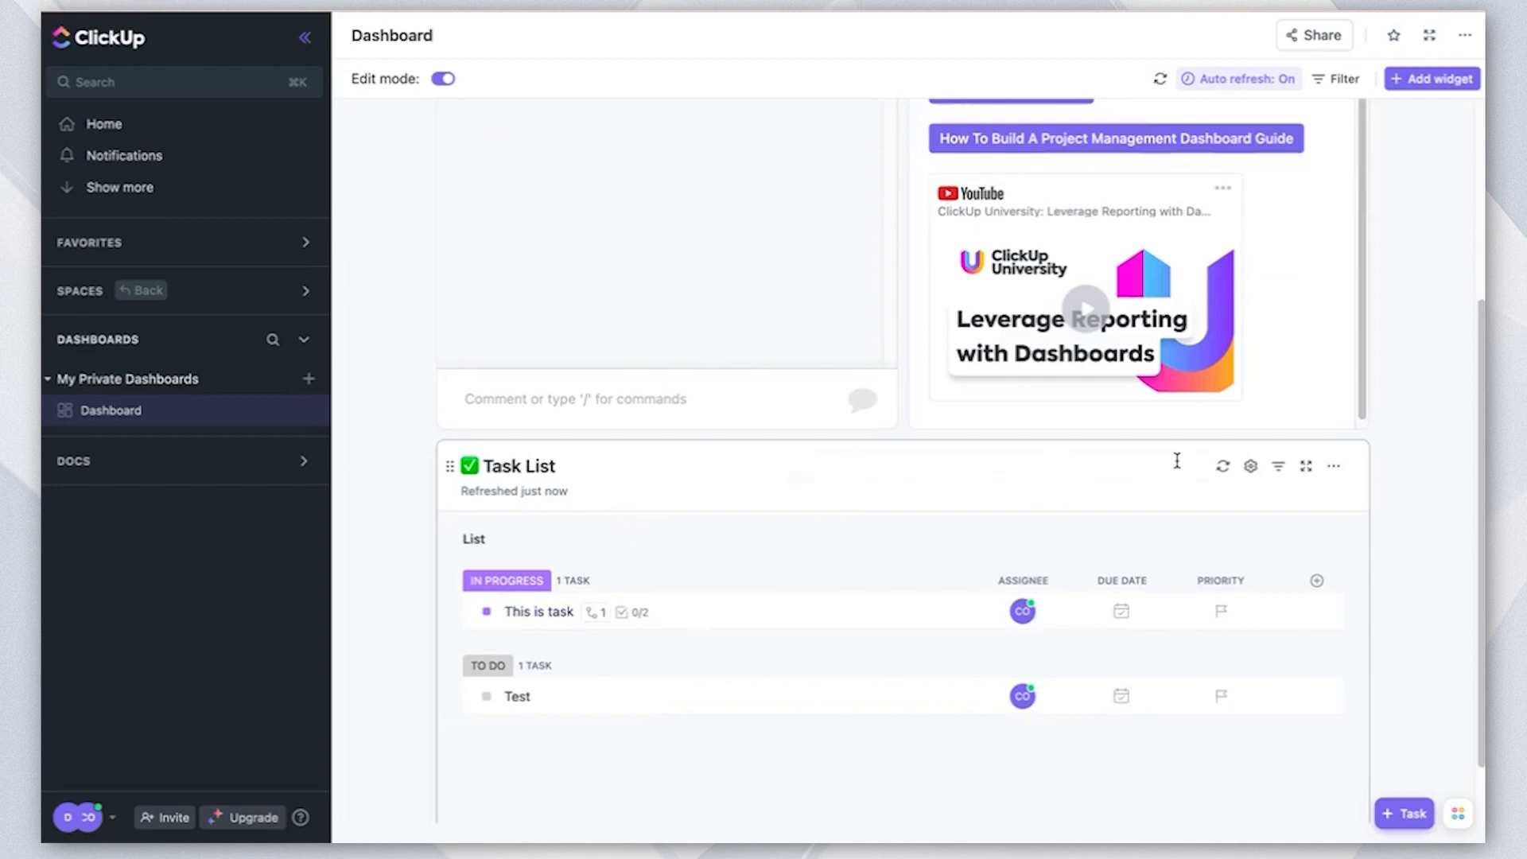
Review the Task List widget's settings, including its location choices, and save the widget
click(1252, 468)
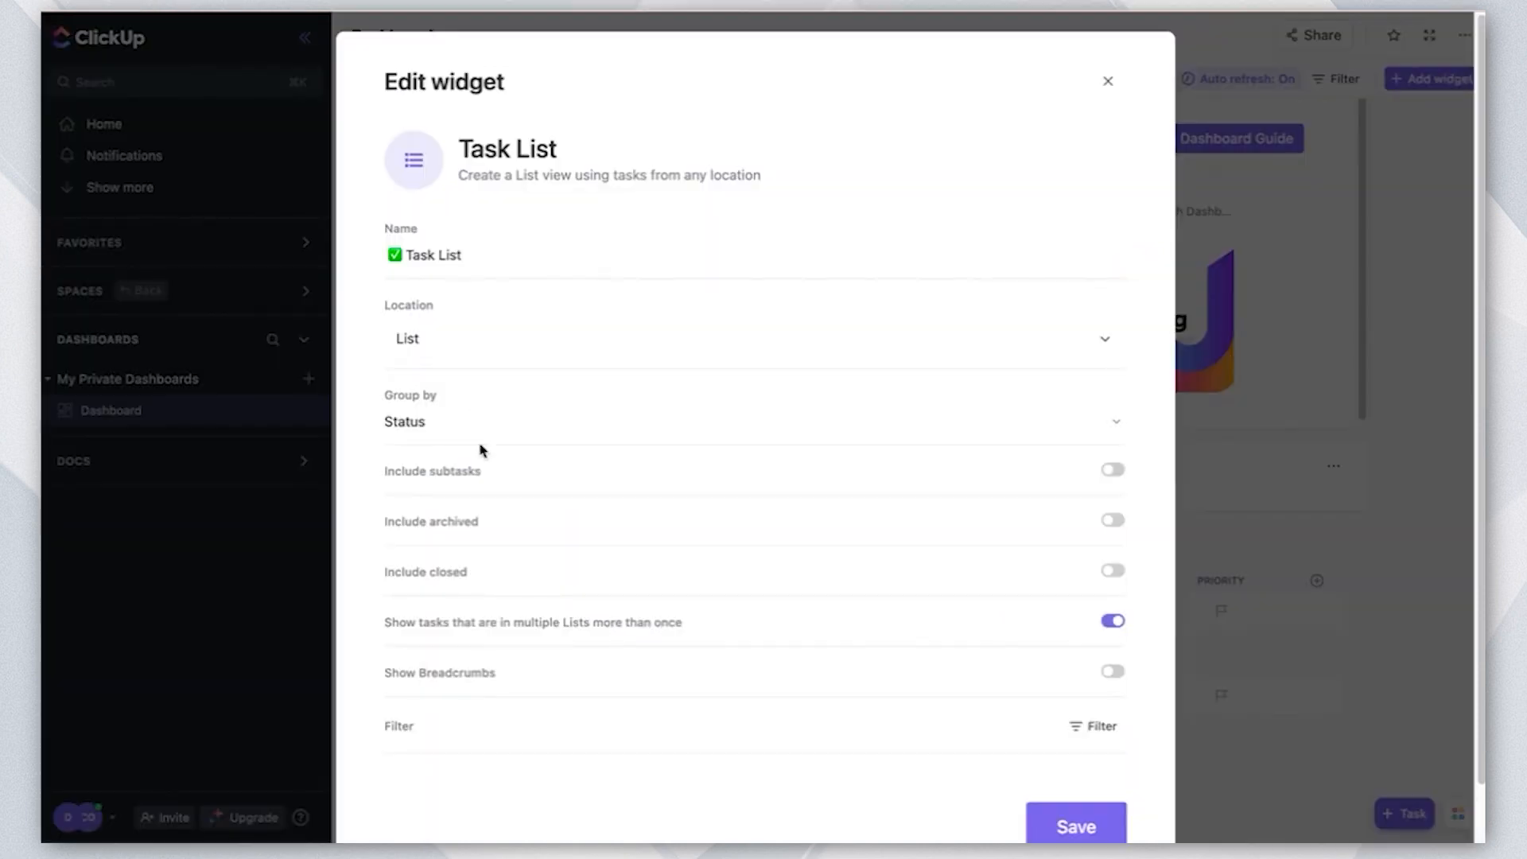
click(430, 344)
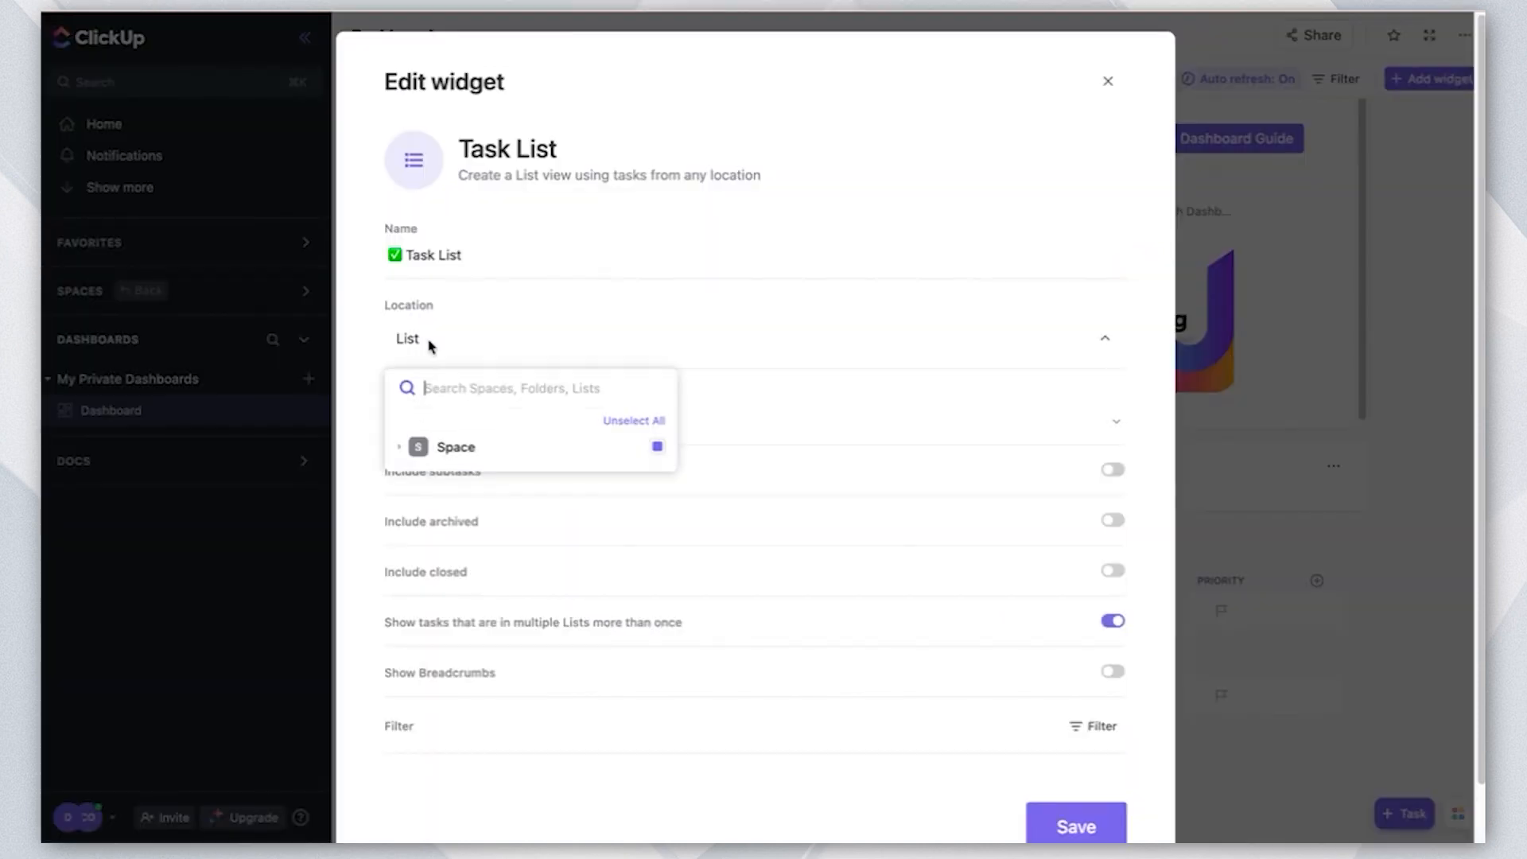
click(400, 446)
click(791, 422)
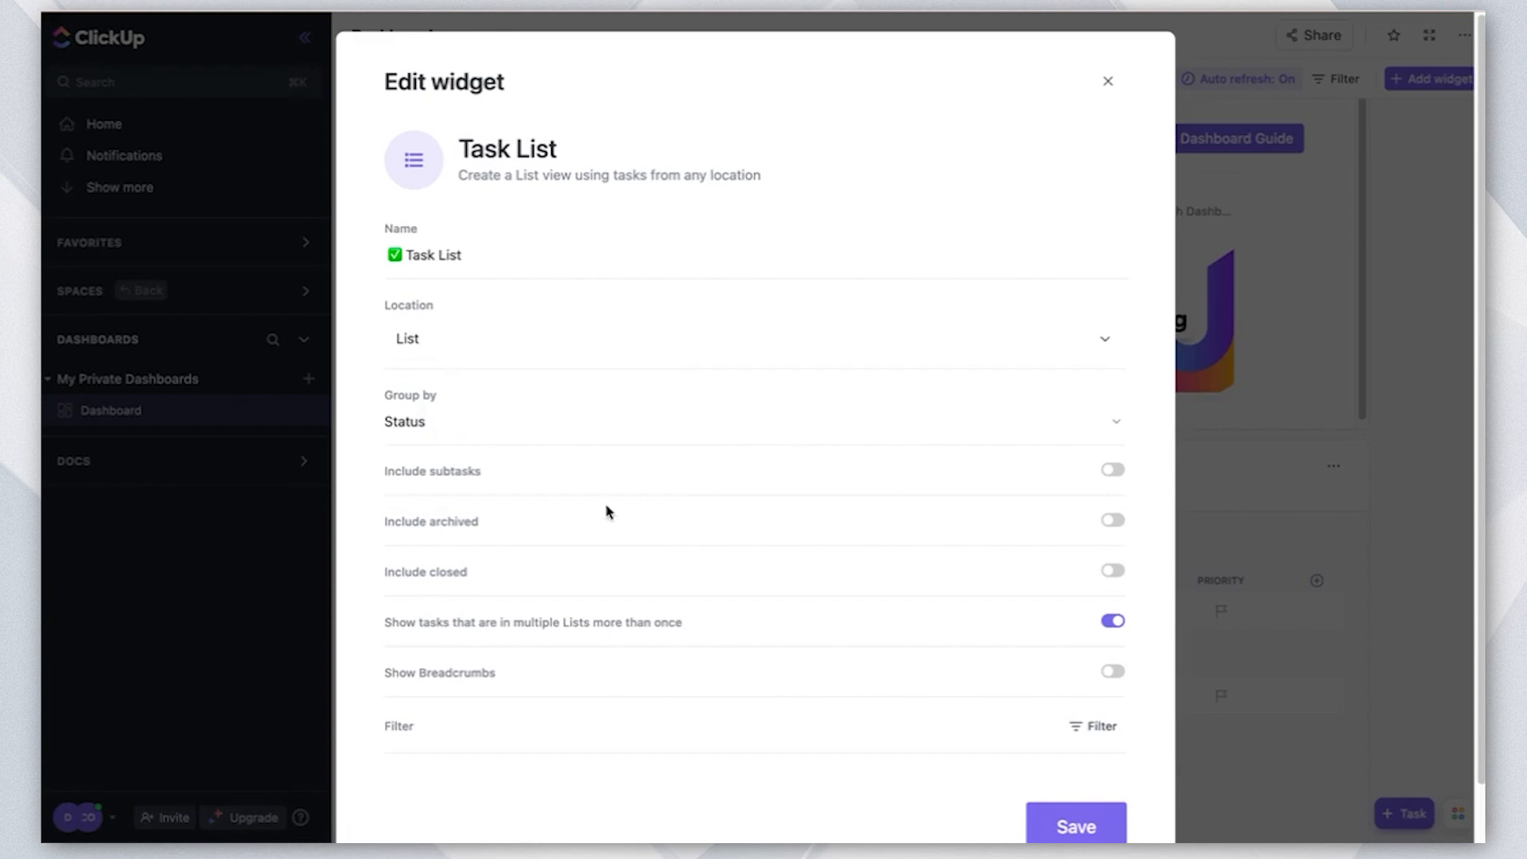
click(1069, 819)
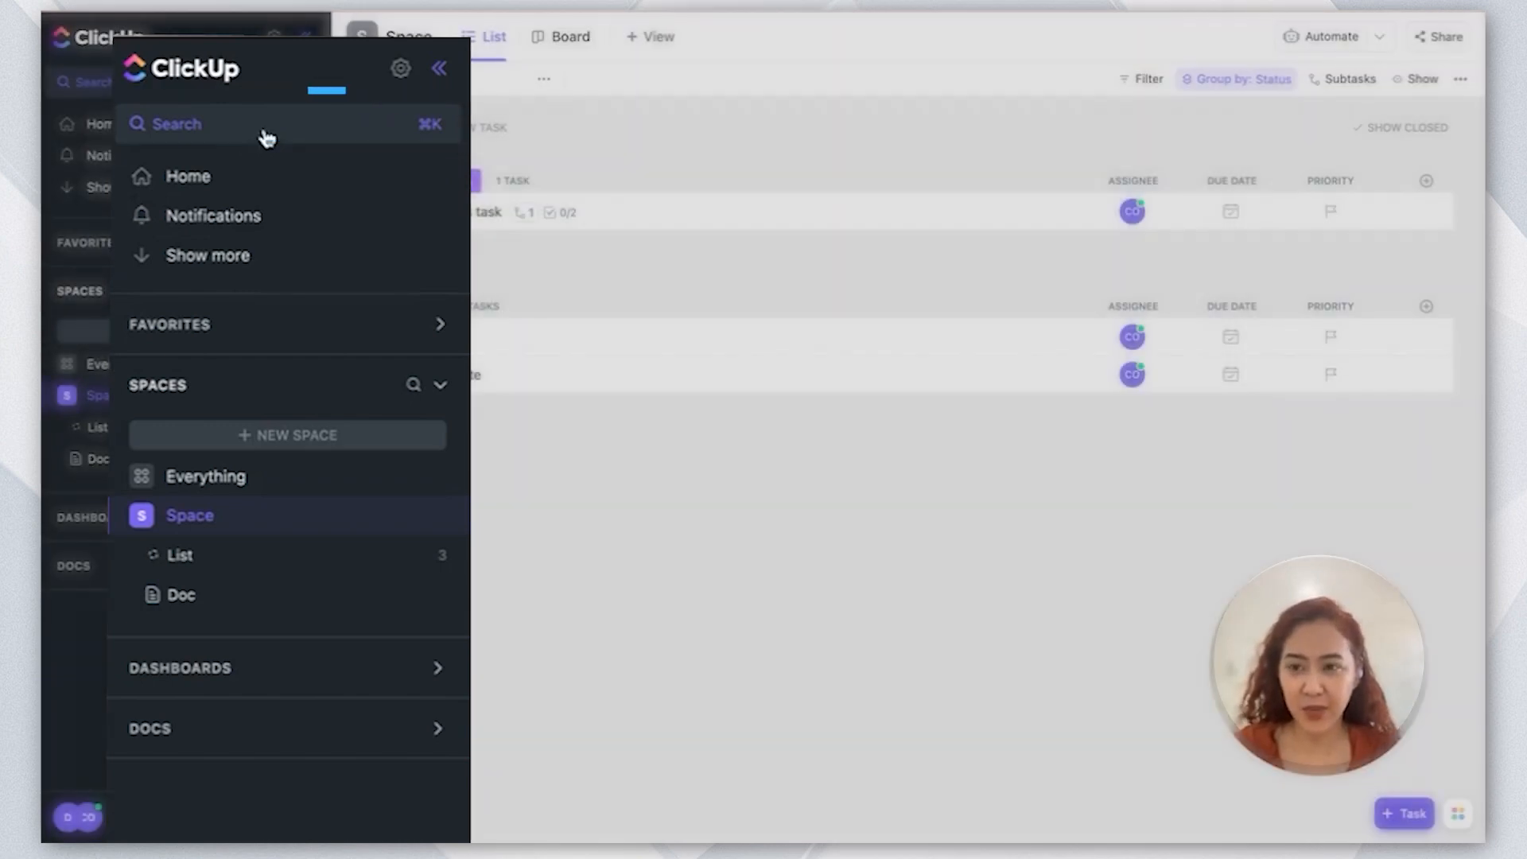
Search the whole workspace for "test", and close the search
click(167, 86)
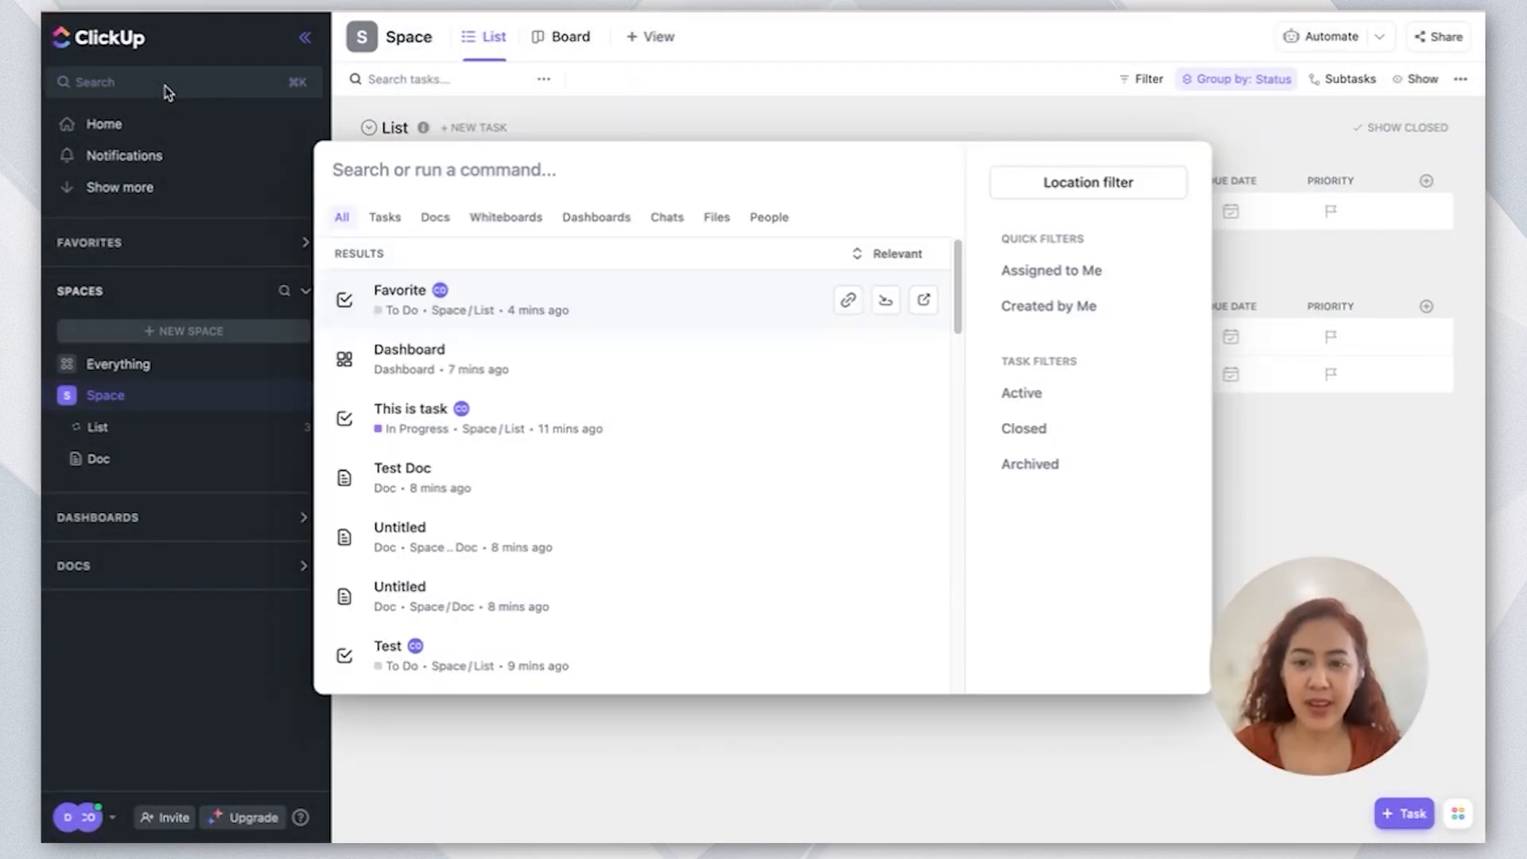
text(test)
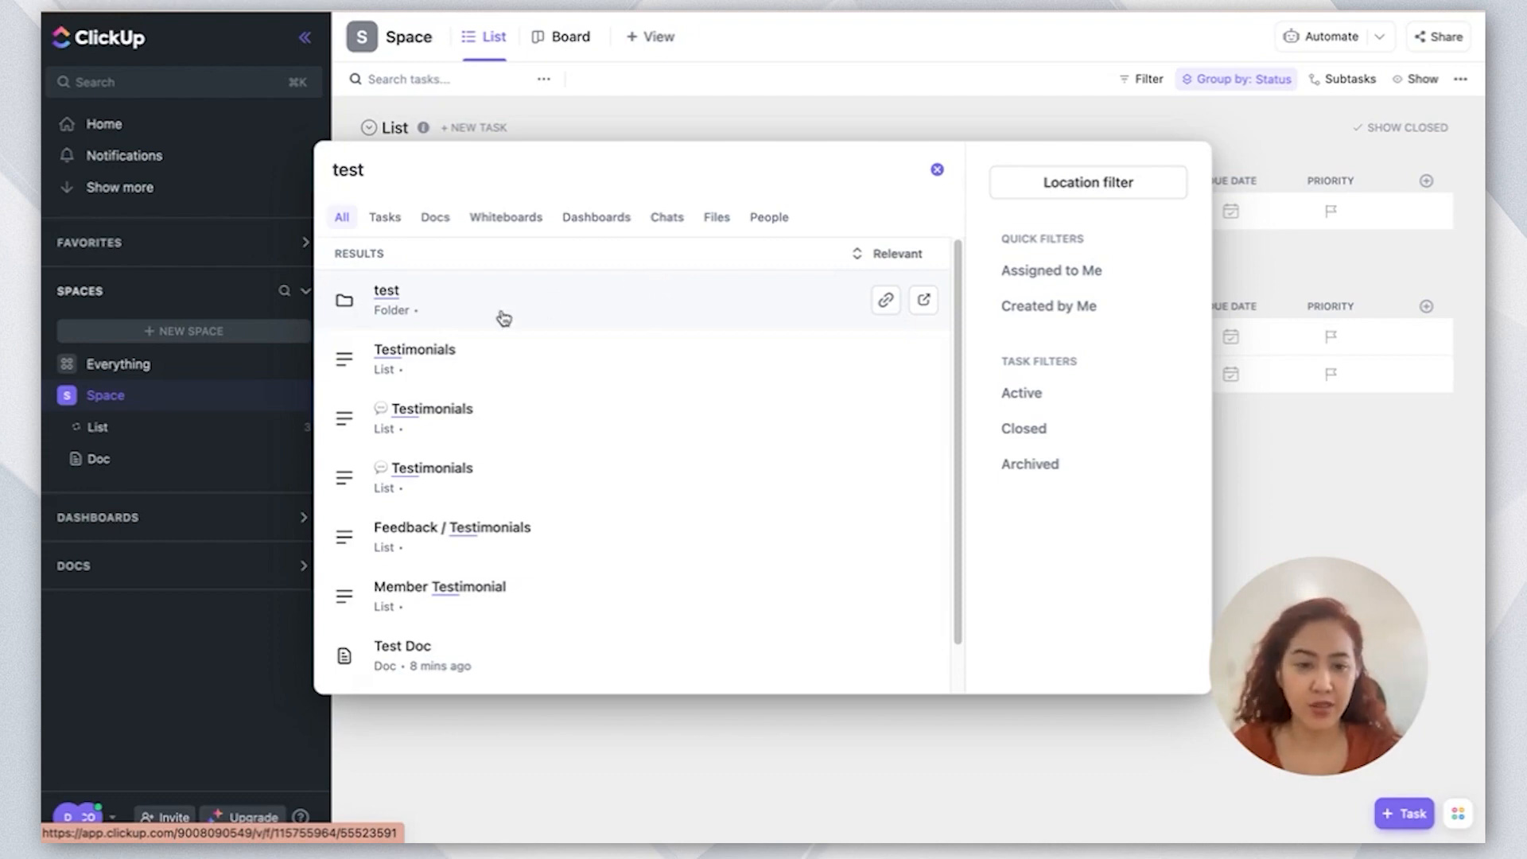
click(1260, 427)
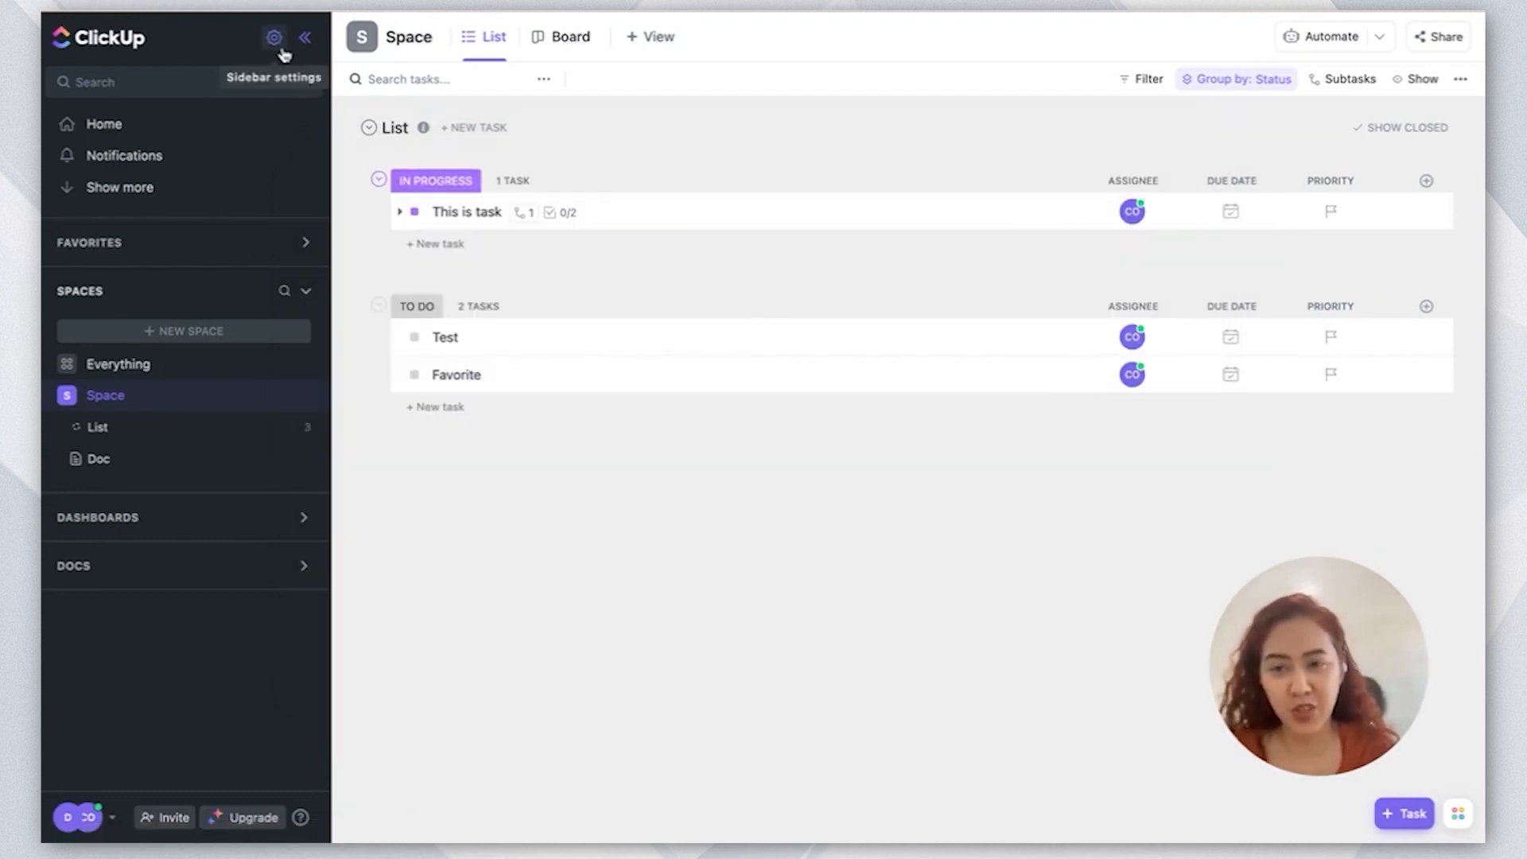
Try the light sidebar by switching Dark side(bar) off, and switch it back on
click(274, 39)
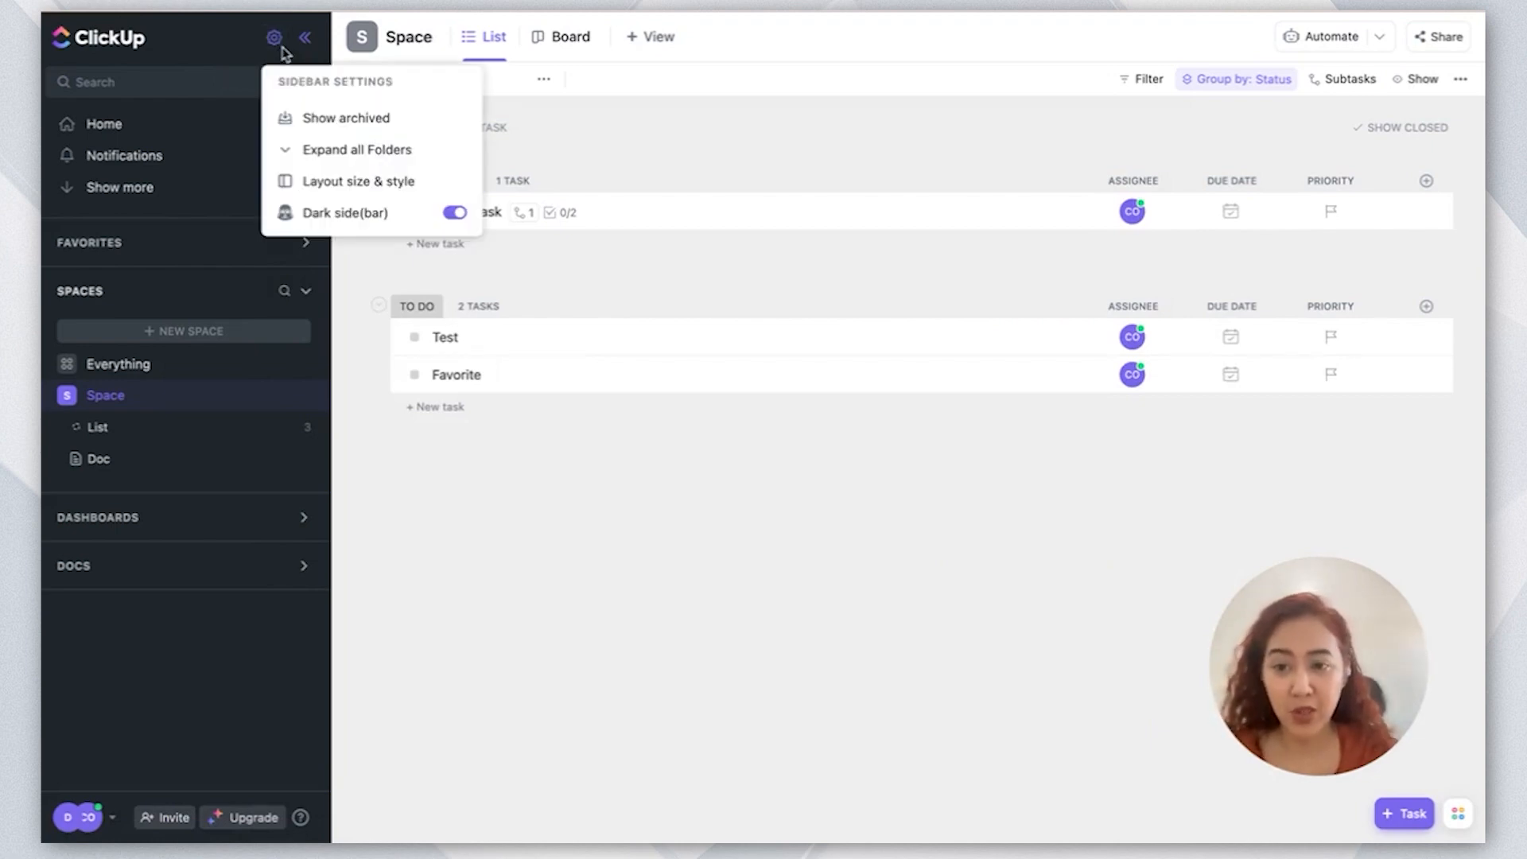
click(457, 213)
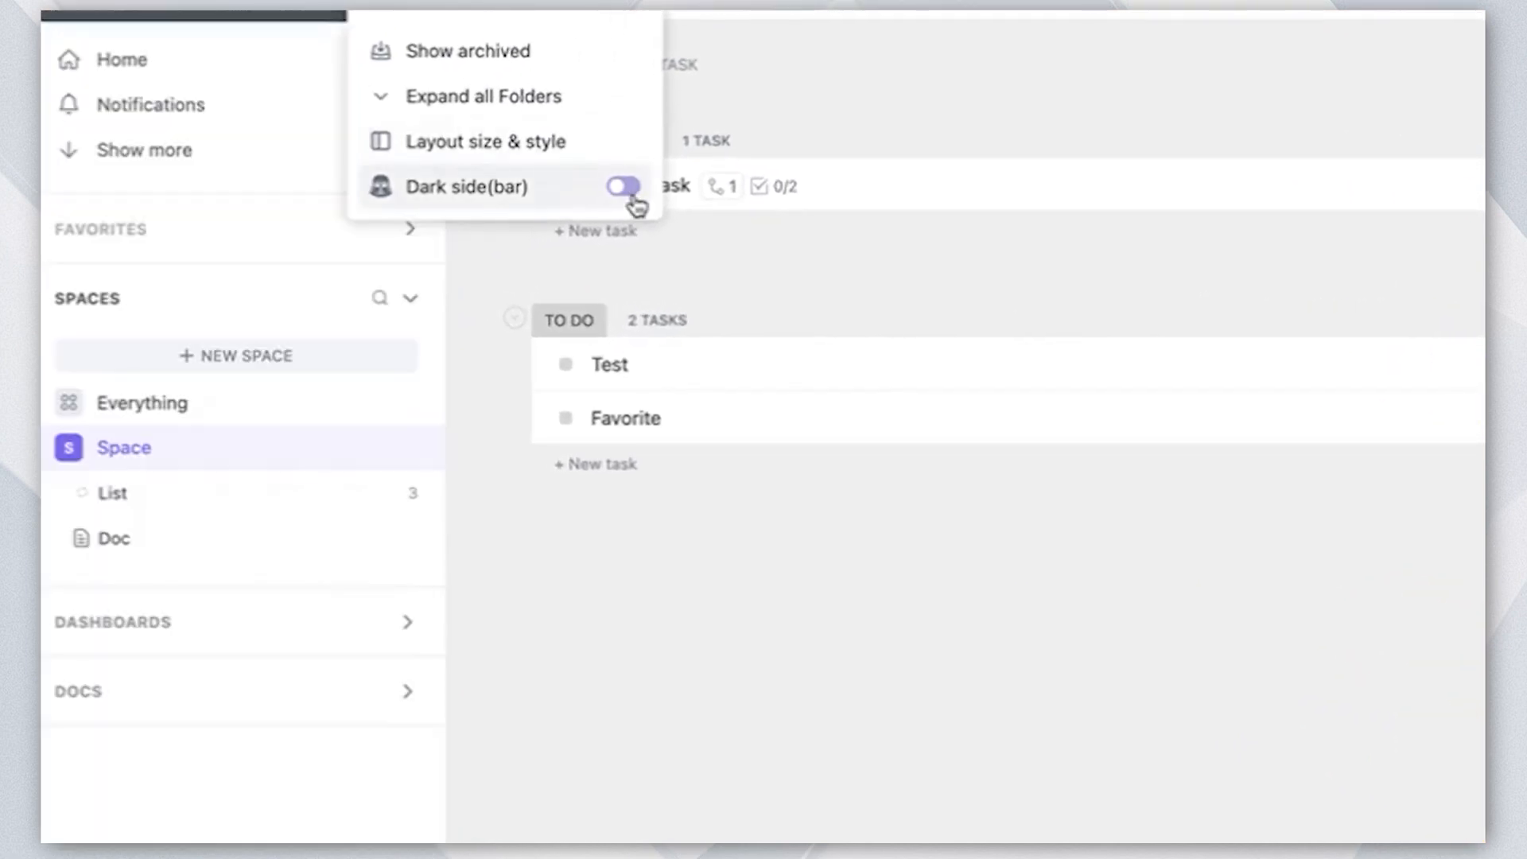
click(623, 188)
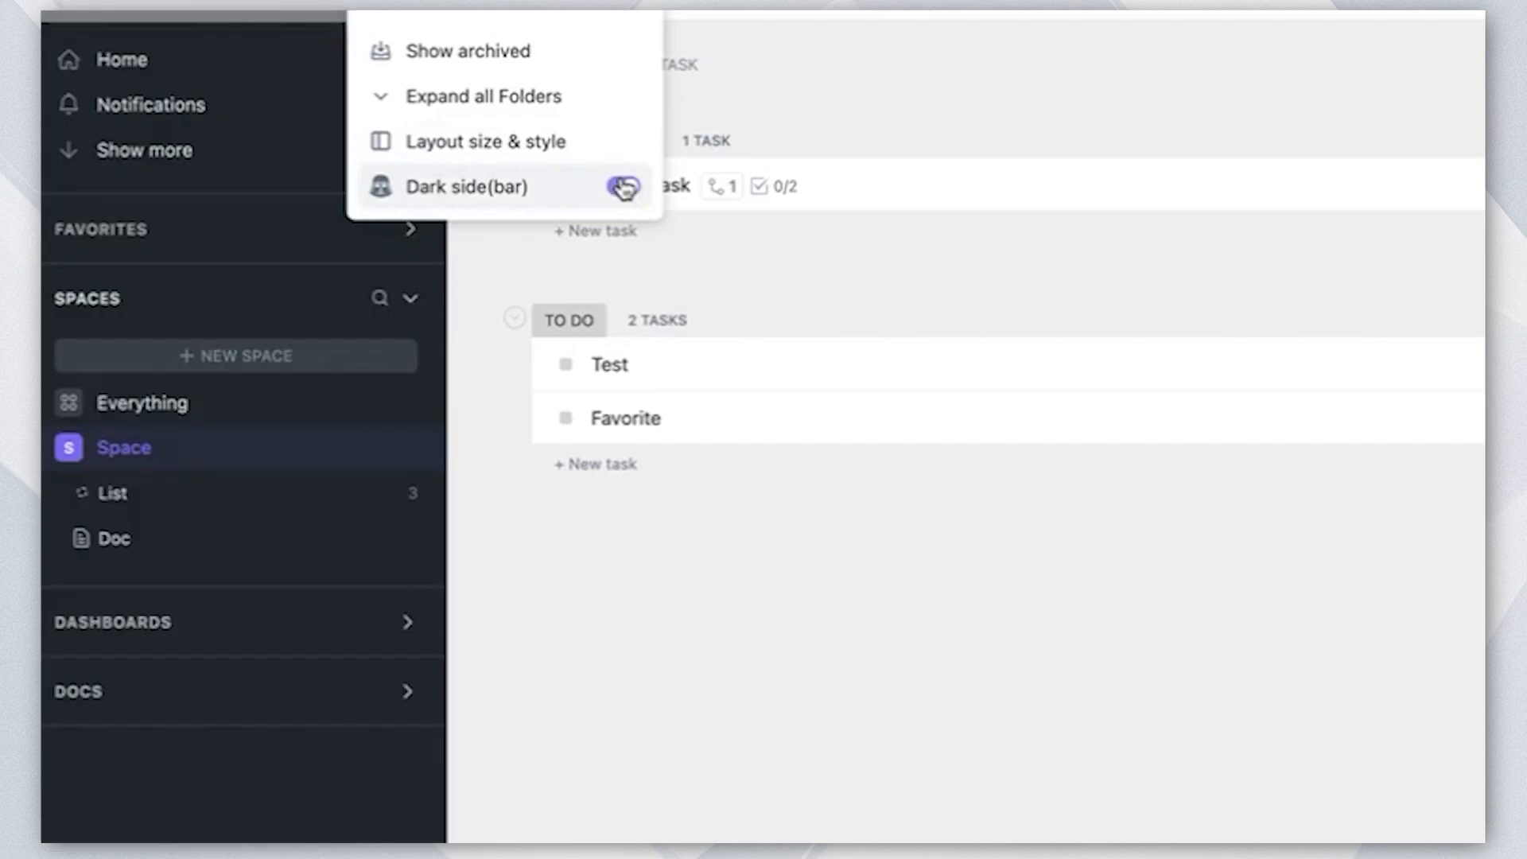
click(680, 563)
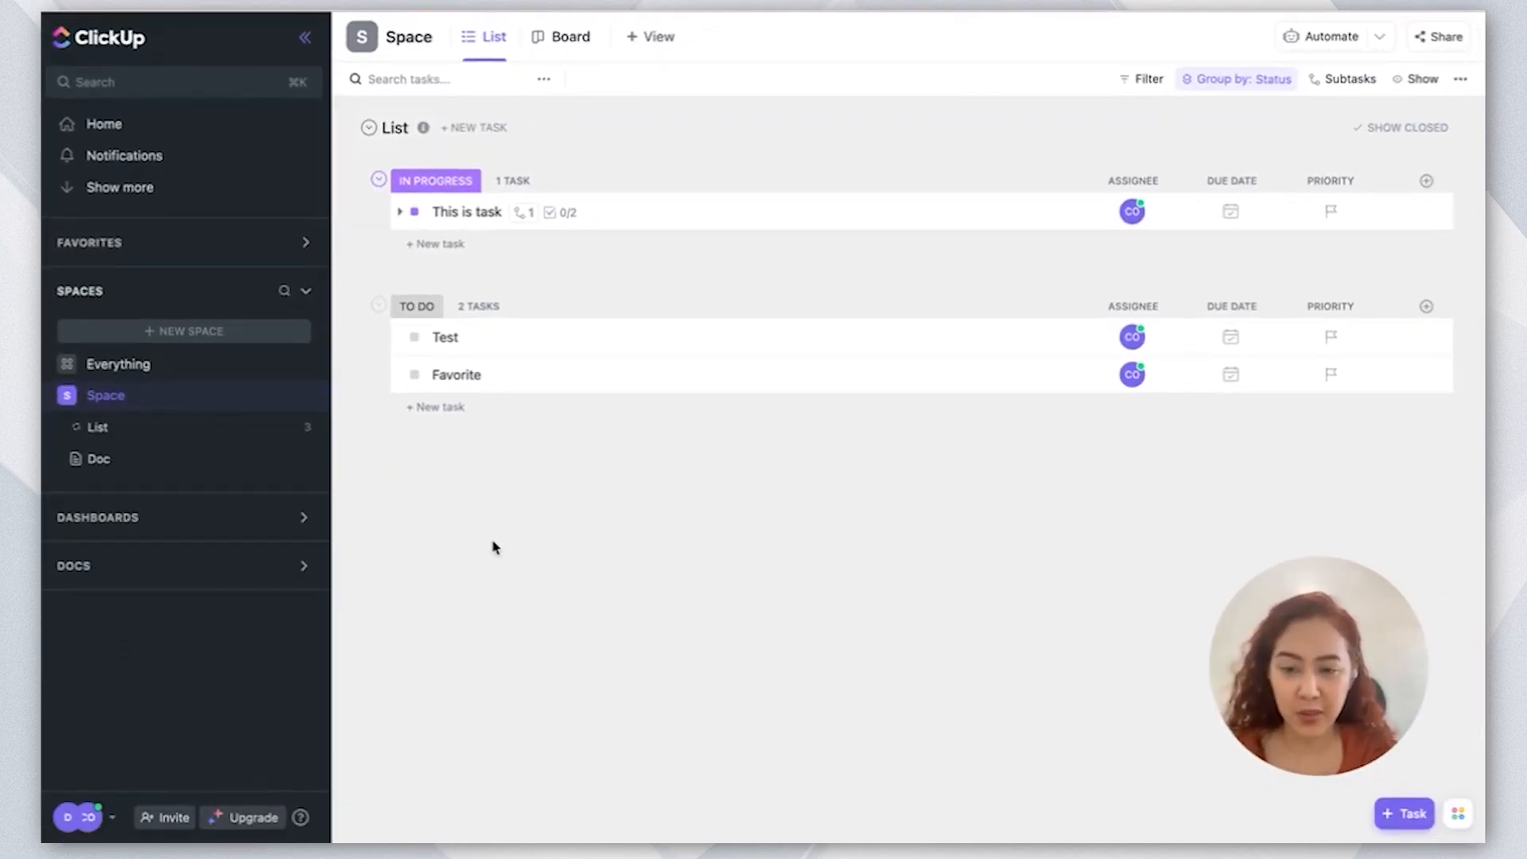
Try Dark mode for the whole interface, and switch it back off
click(66, 816)
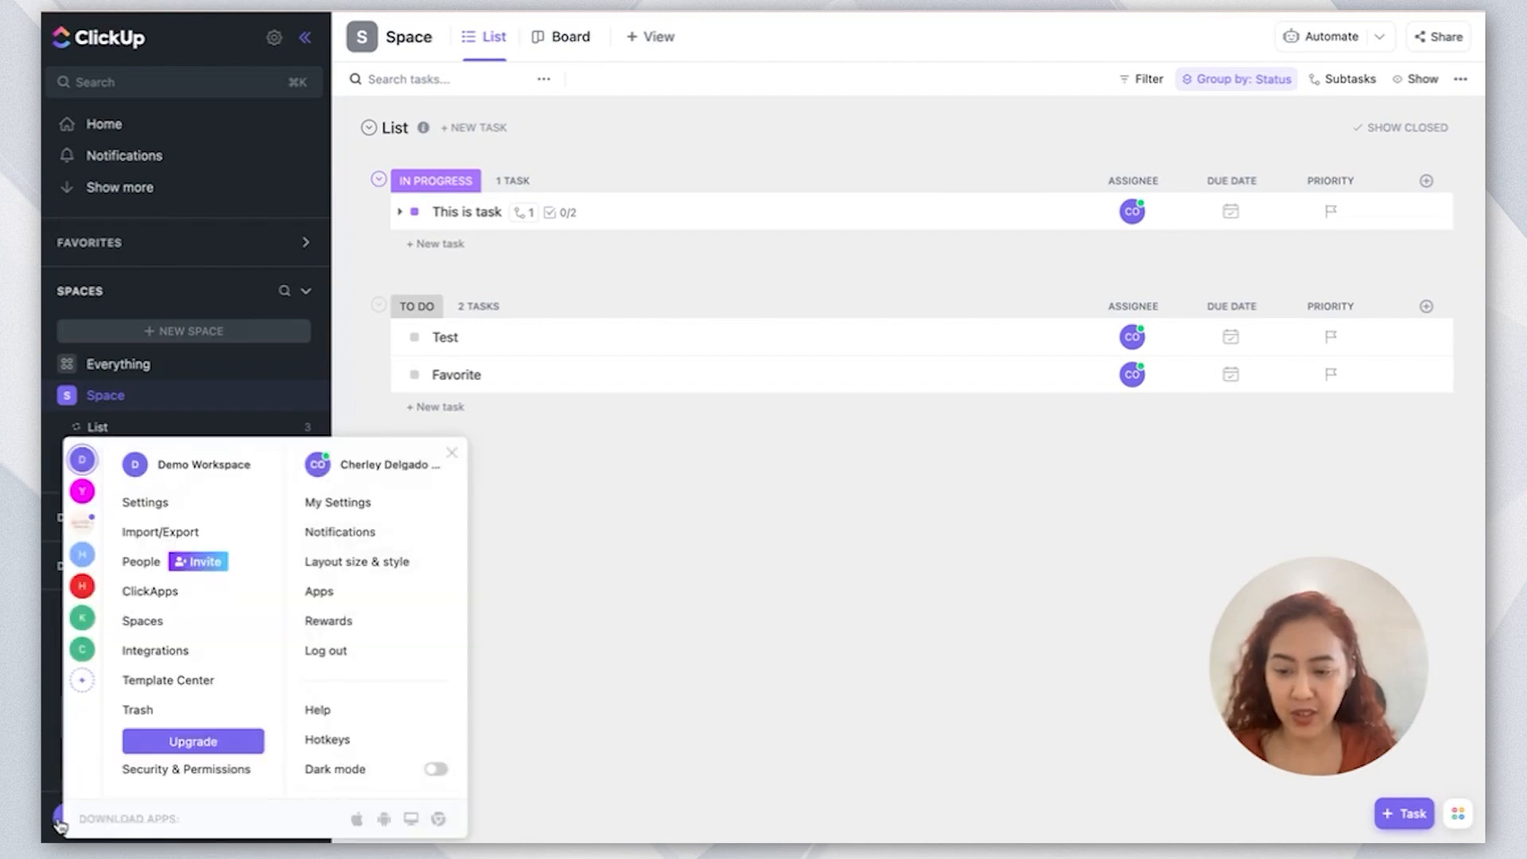
click(623, 754)
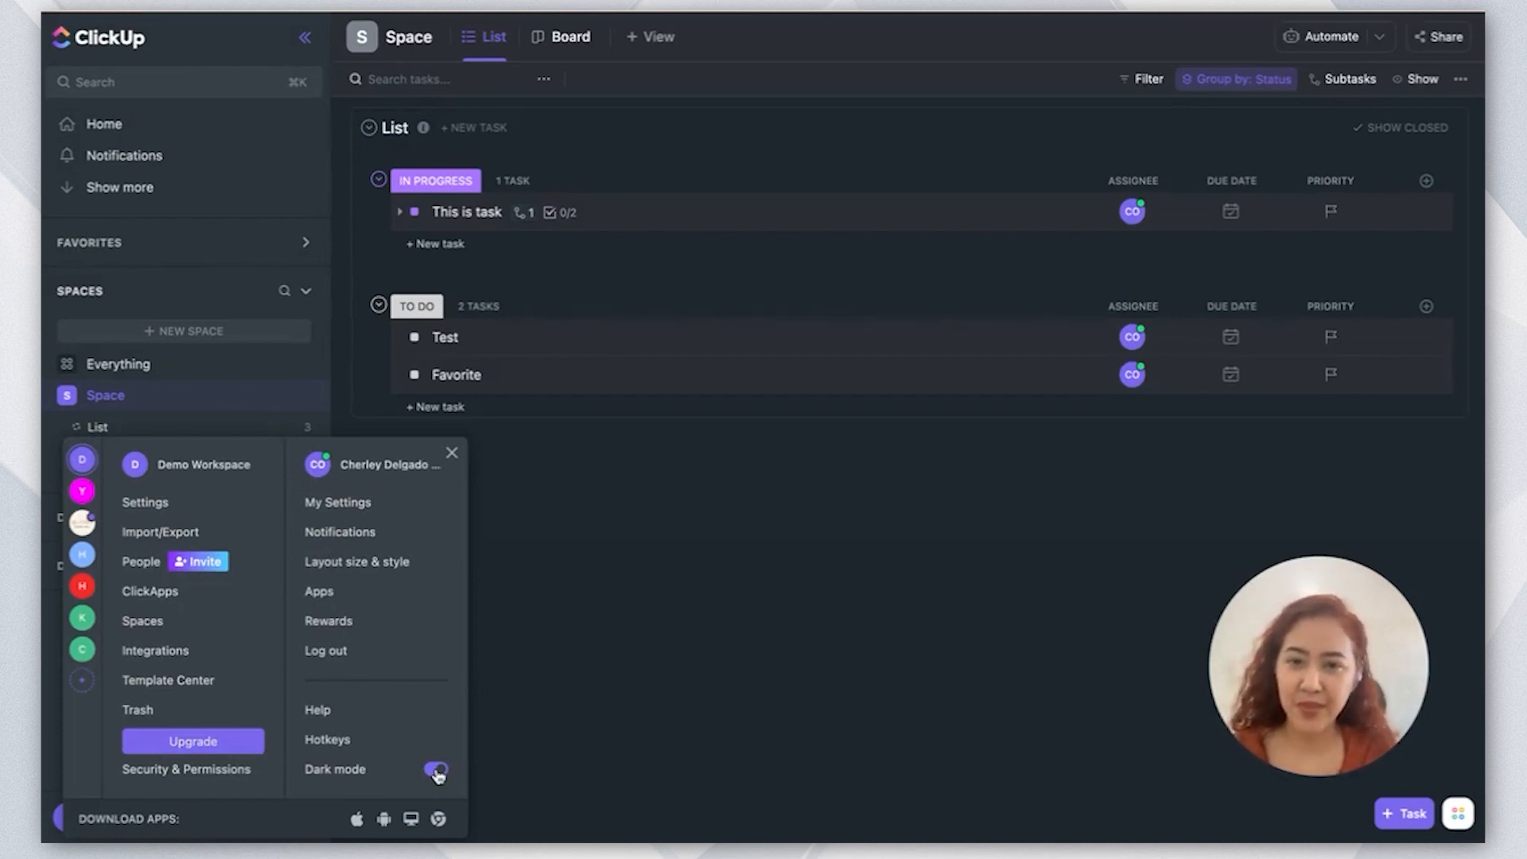
click(437, 769)
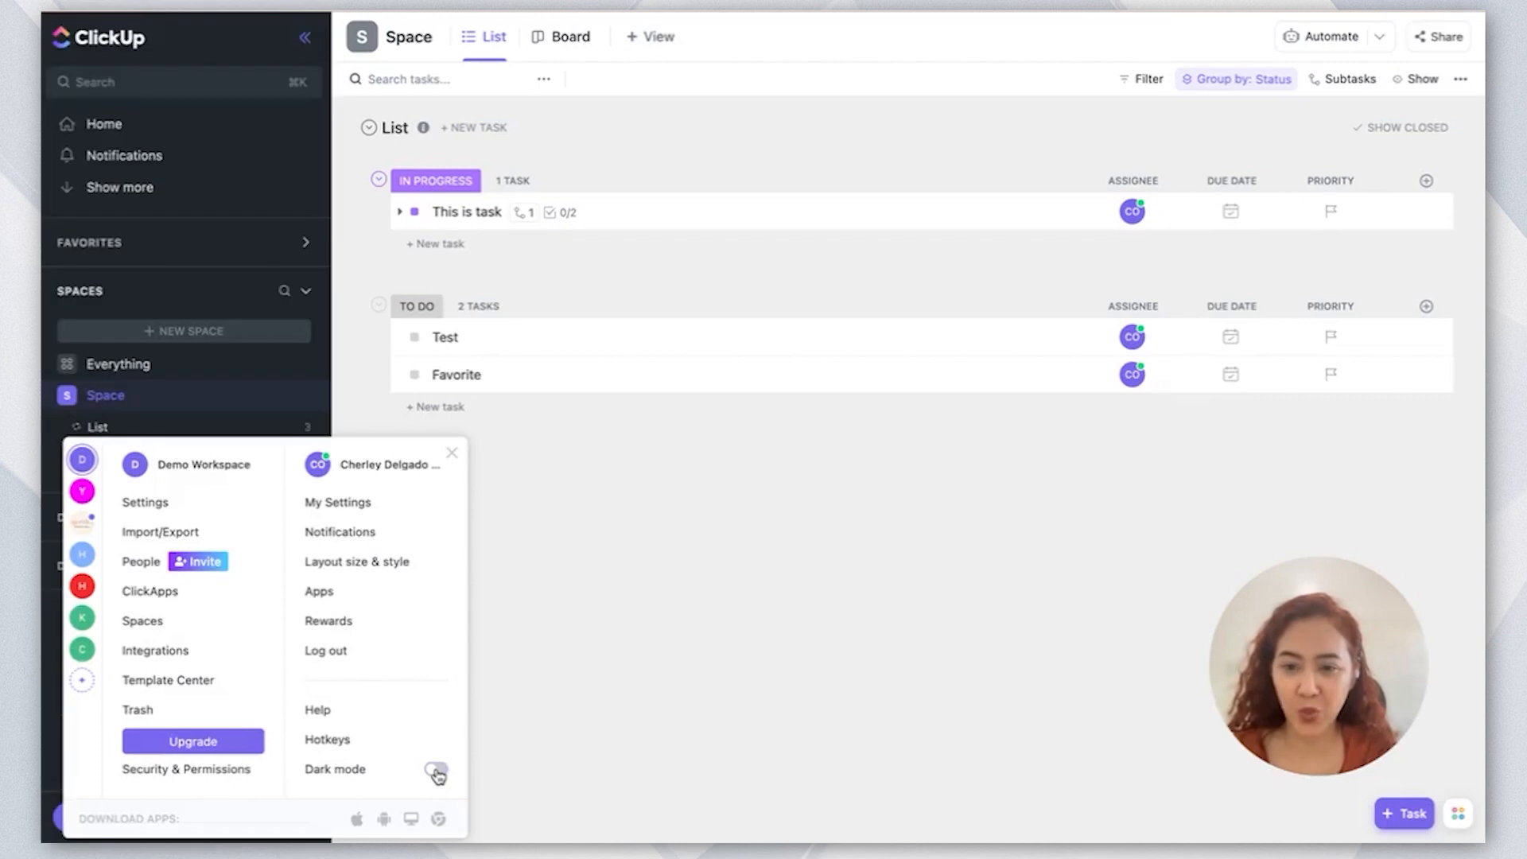
click(629, 632)
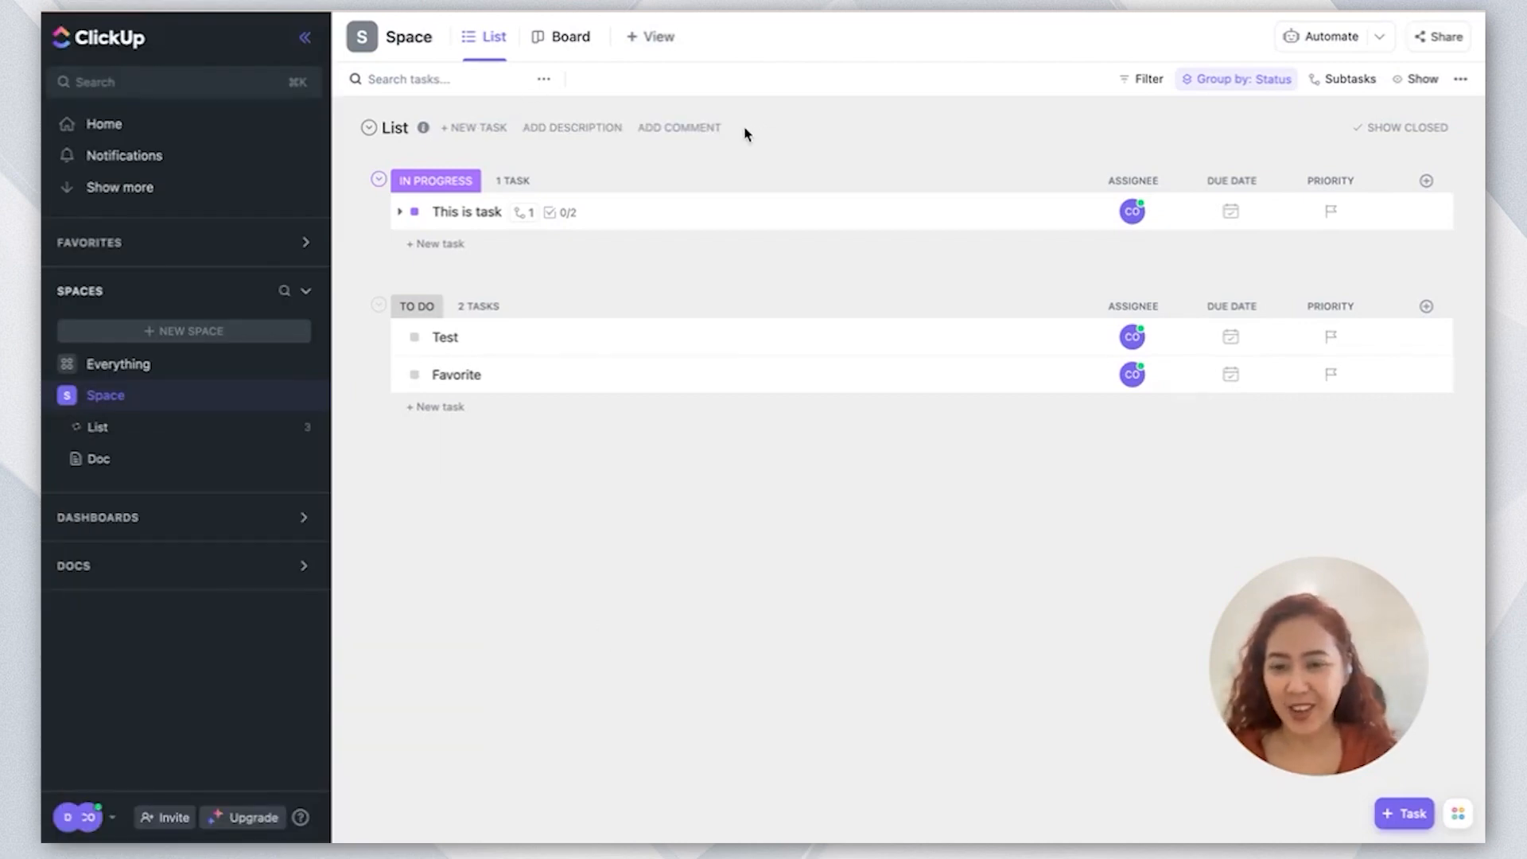
Review the workspace's people management, including the Member and Admin invite roles and the guests list, and return to the space
click(68, 820)
click(68, 821)
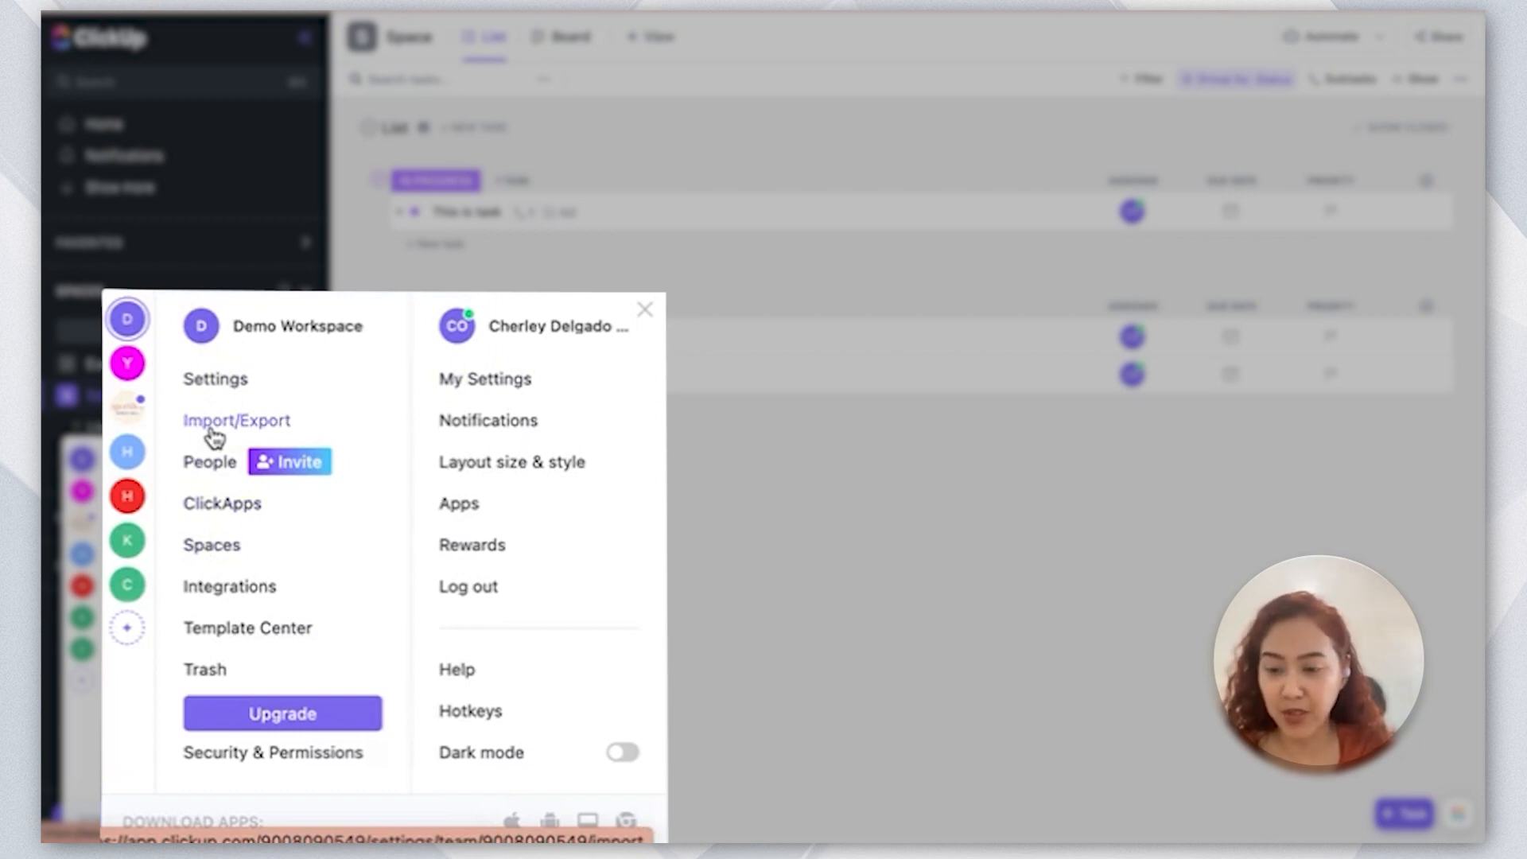
click(208, 463)
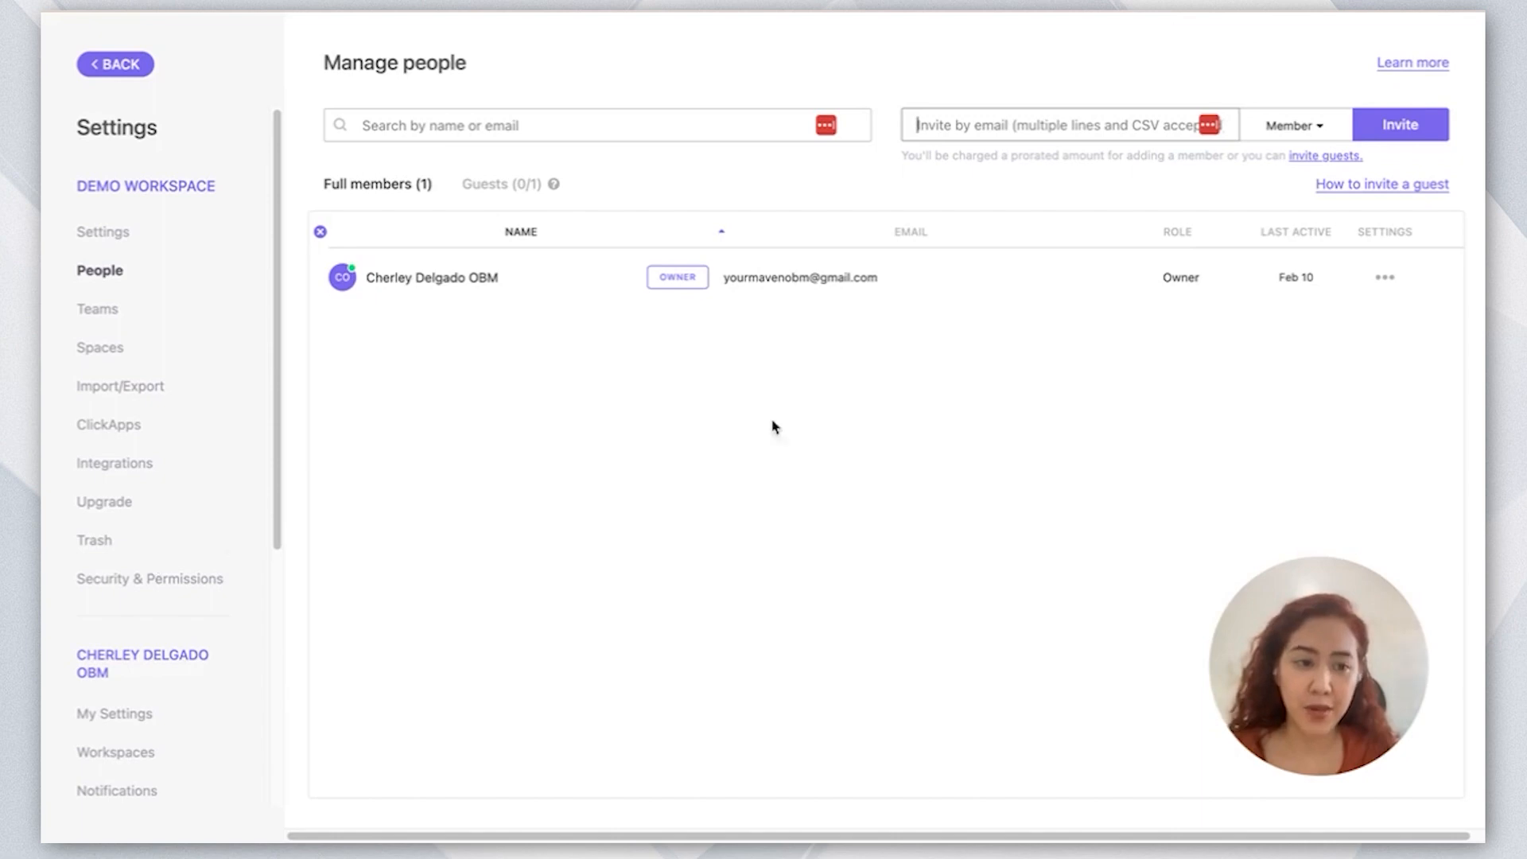
click(1318, 128)
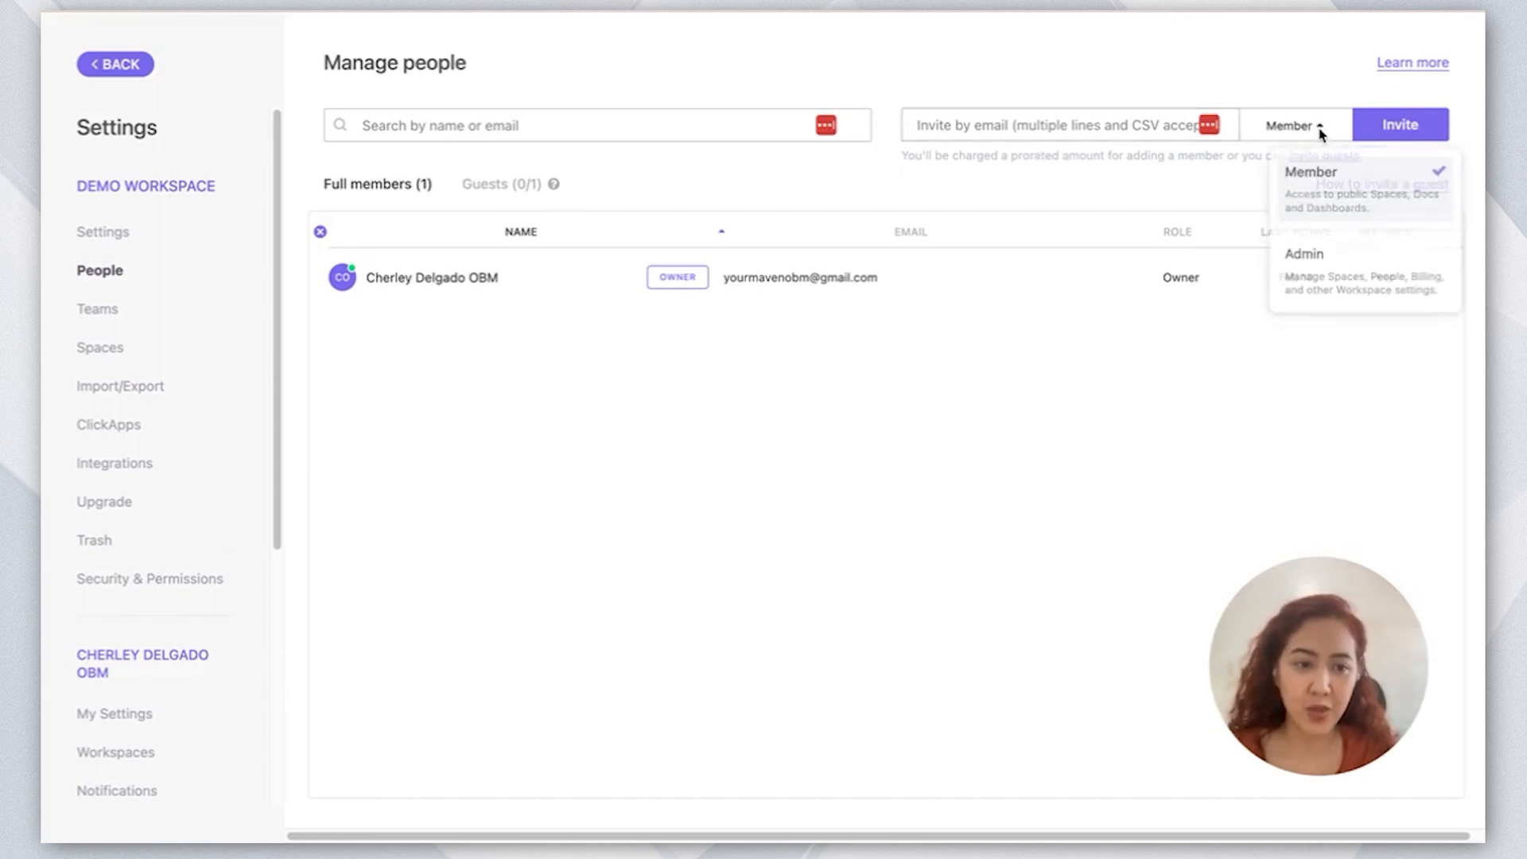
click(1109, 183)
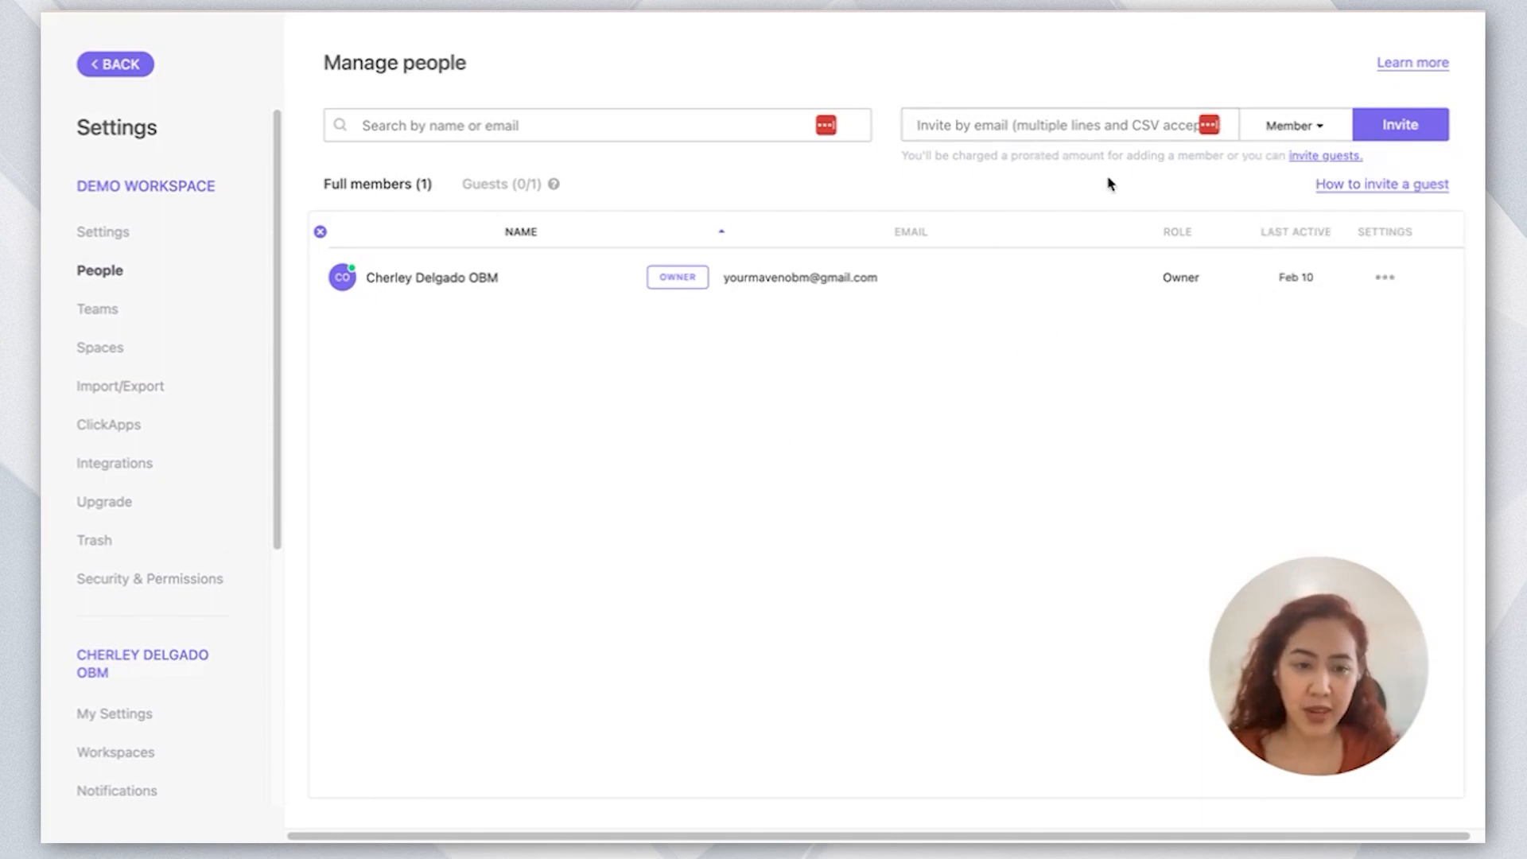
click(1316, 127)
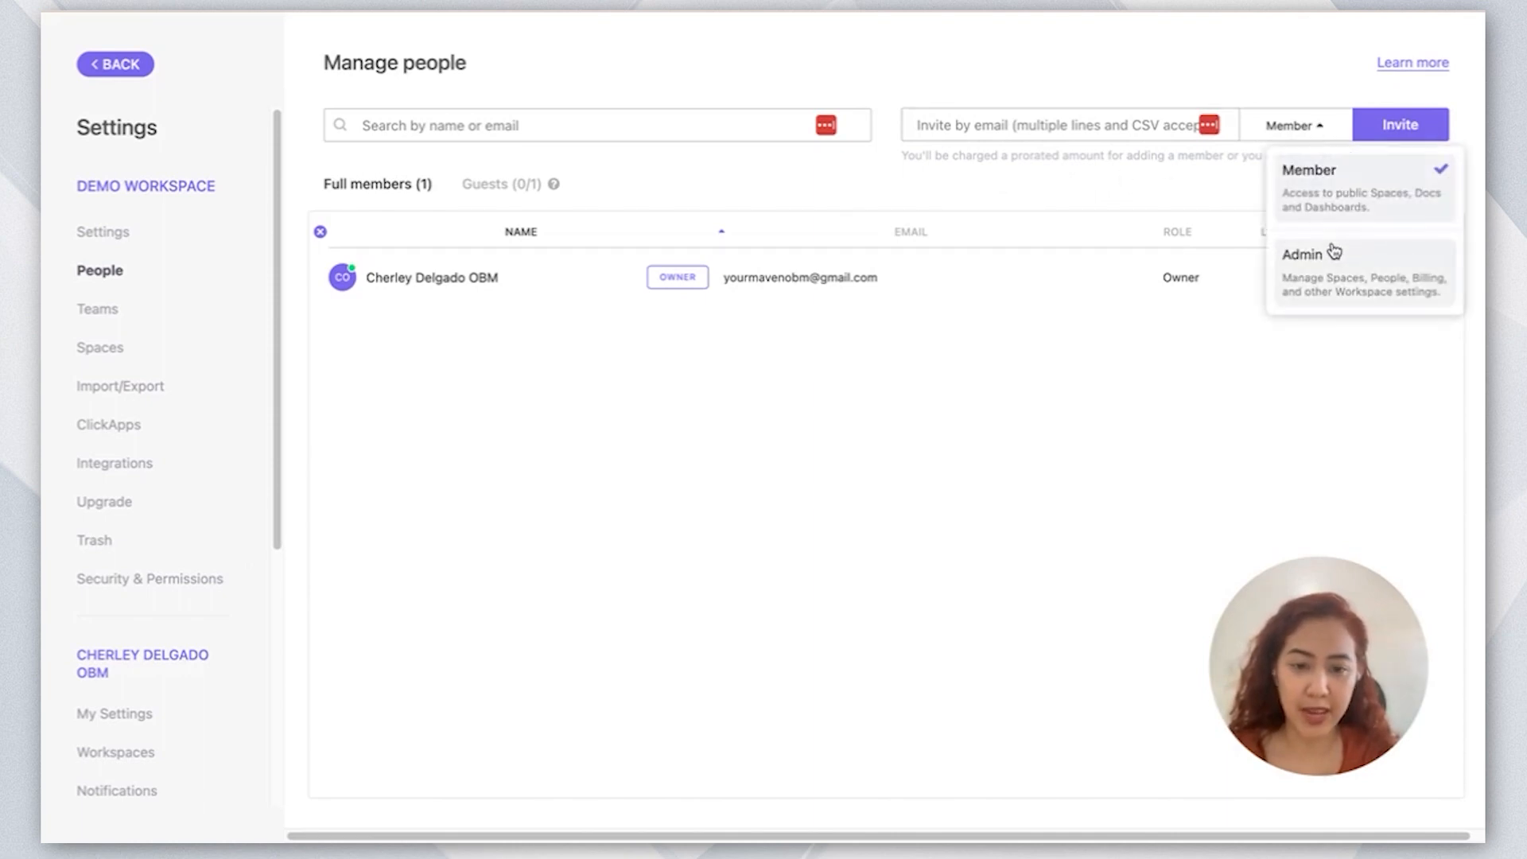
click(491, 185)
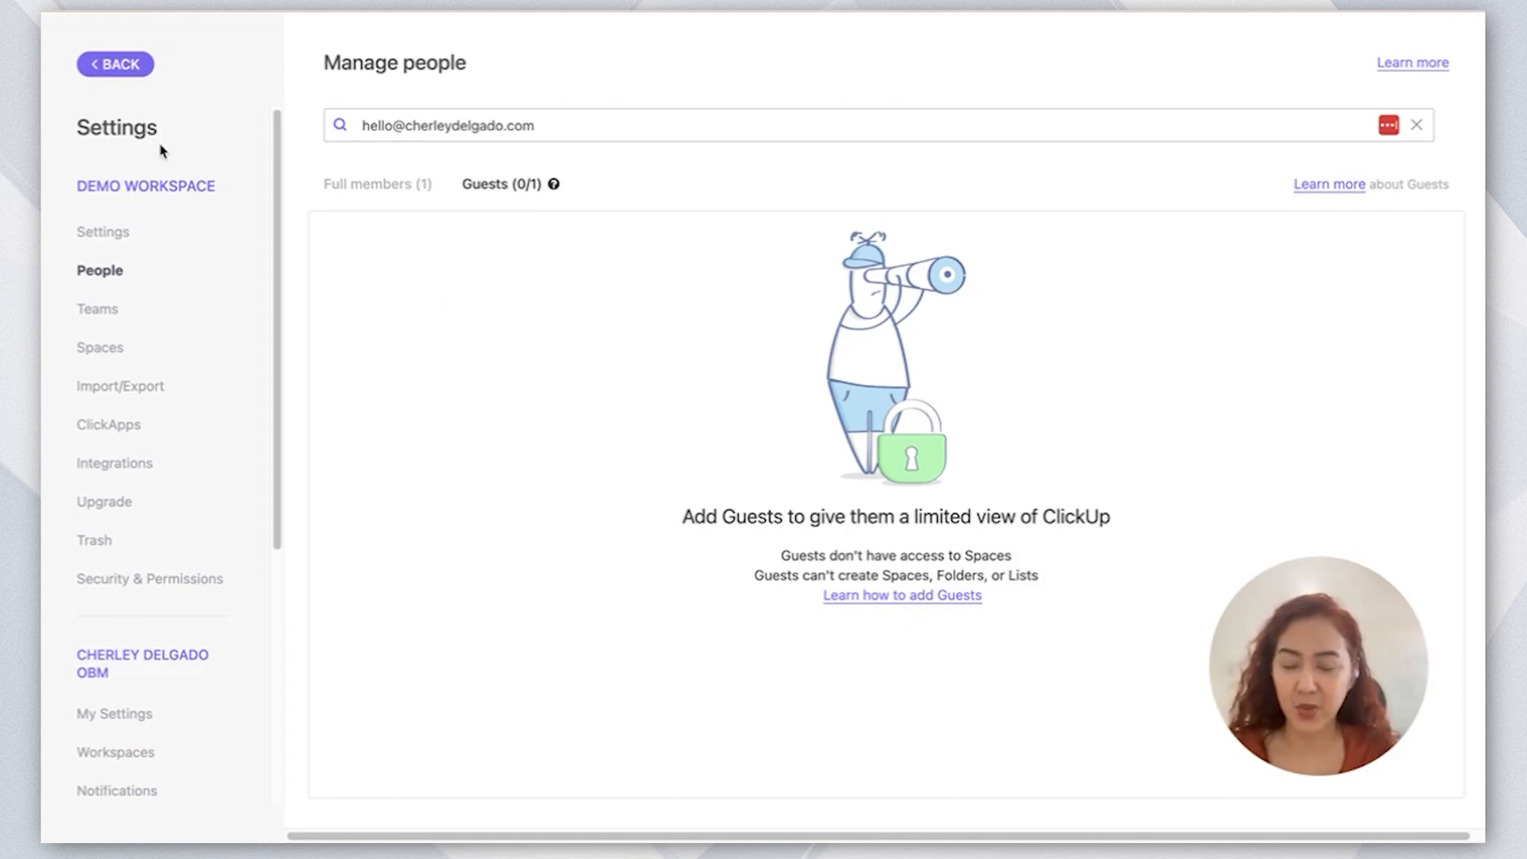
click(125, 68)
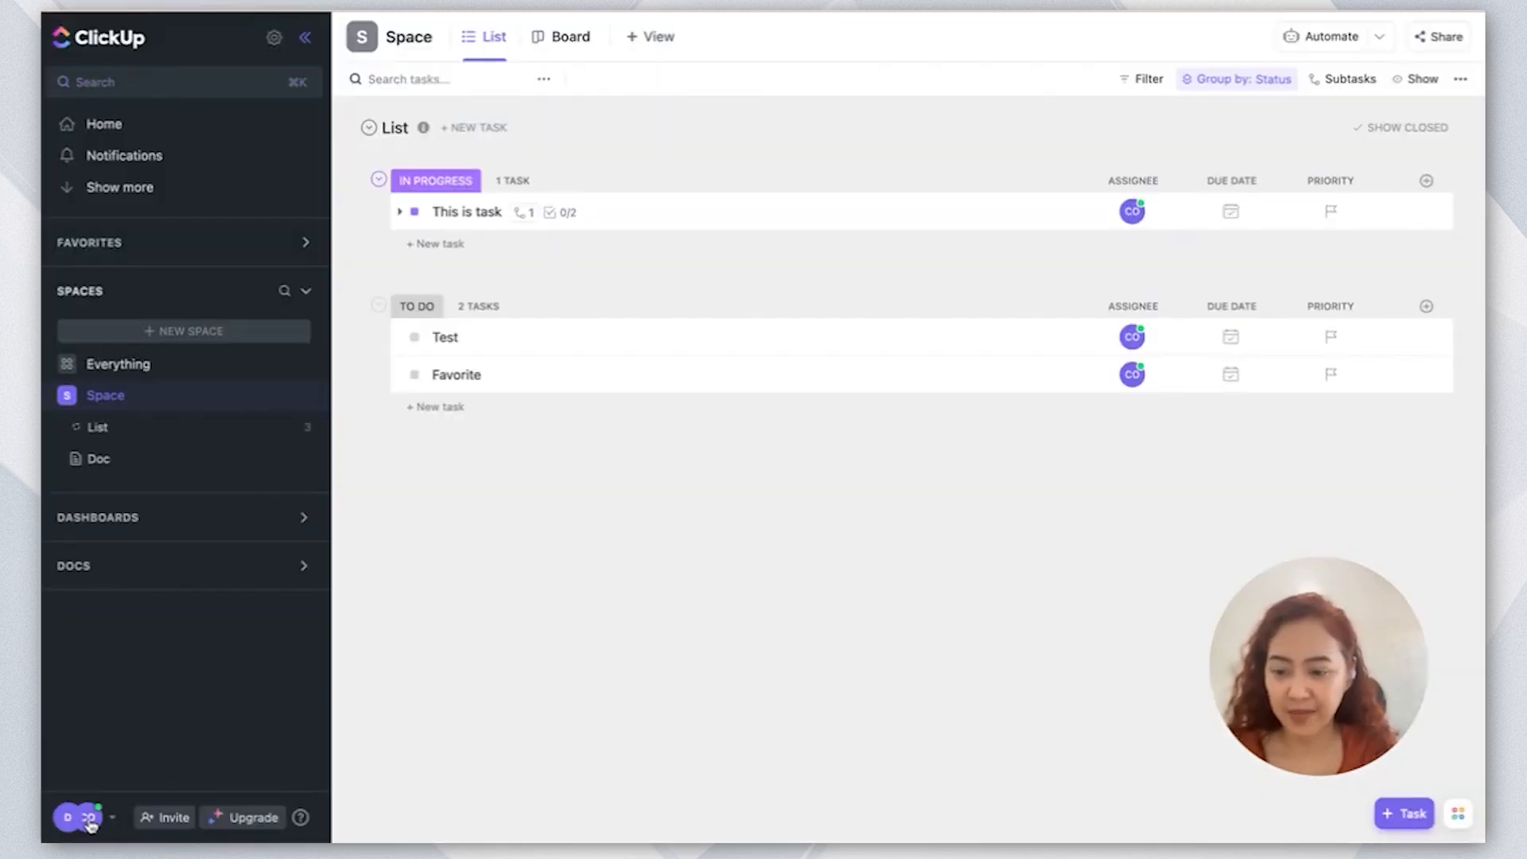
Review the workspace's Spaces settings and the options available for the space, and return to its task list
click(87, 817)
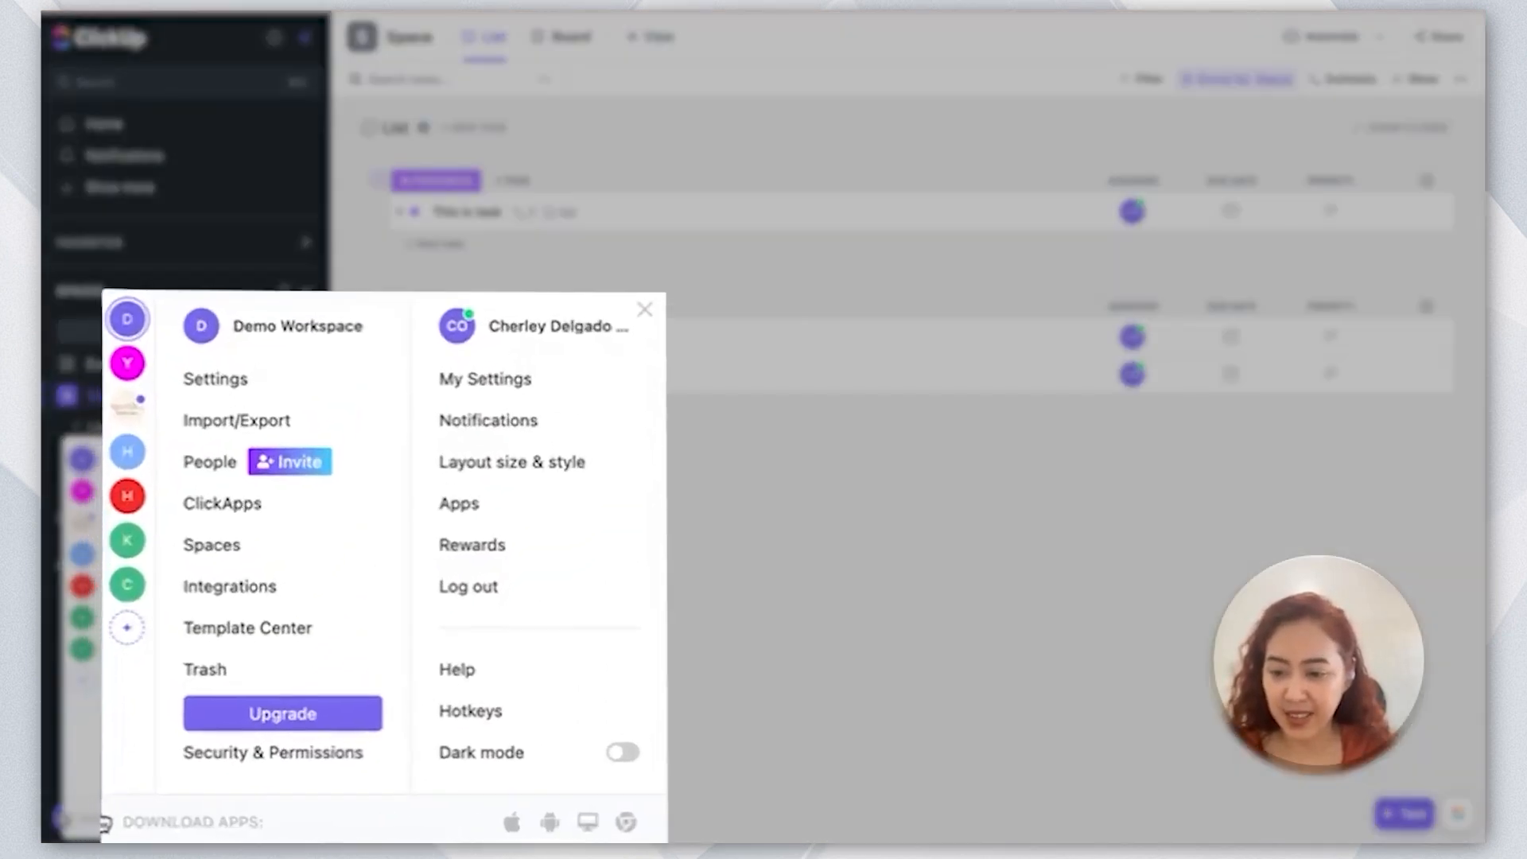
click(174, 596)
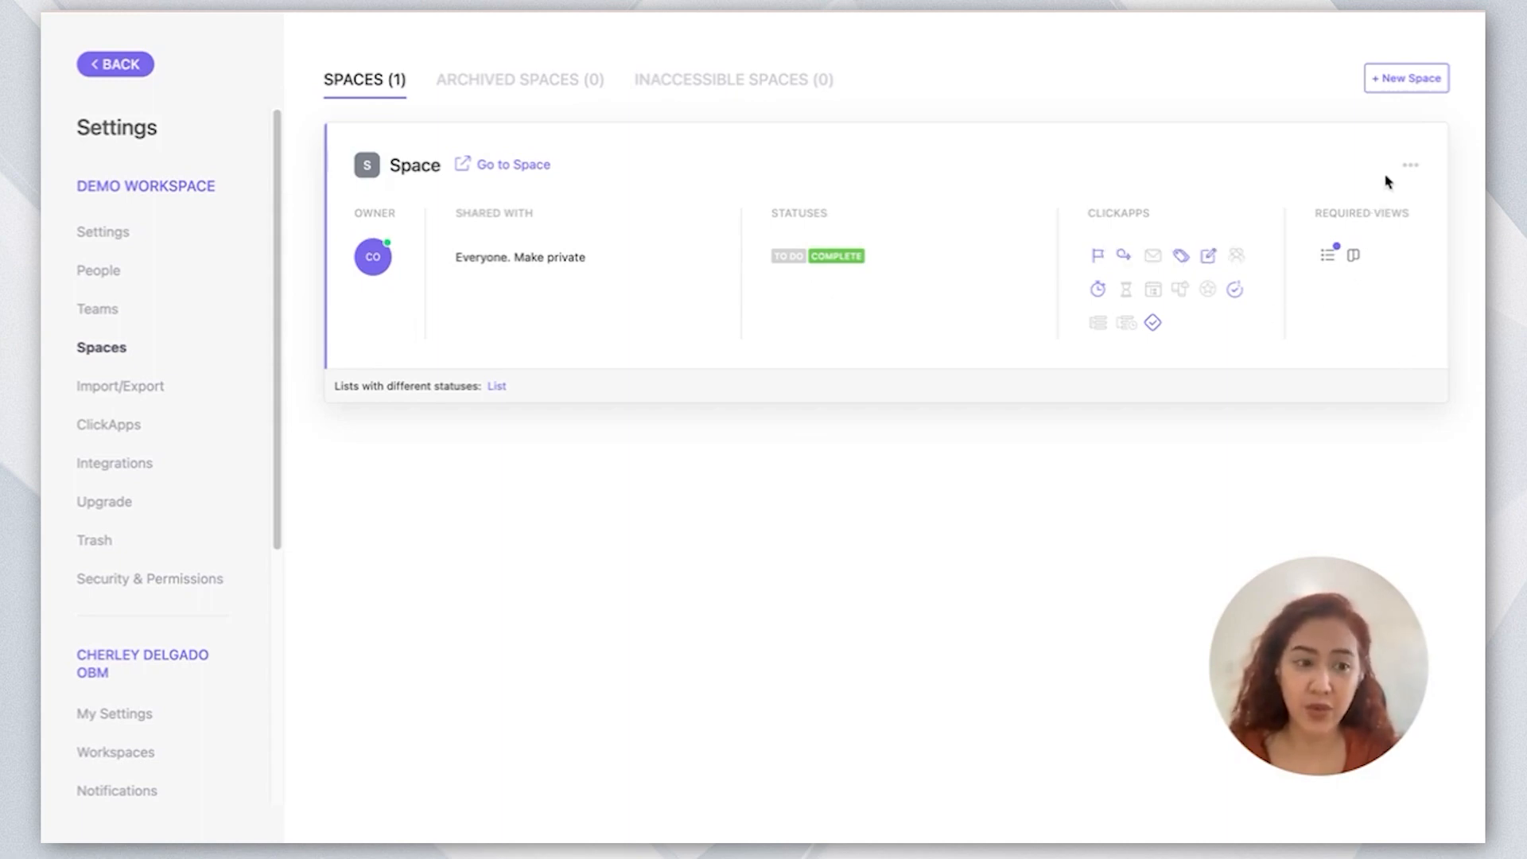
click(1408, 165)
click(1409, 167)
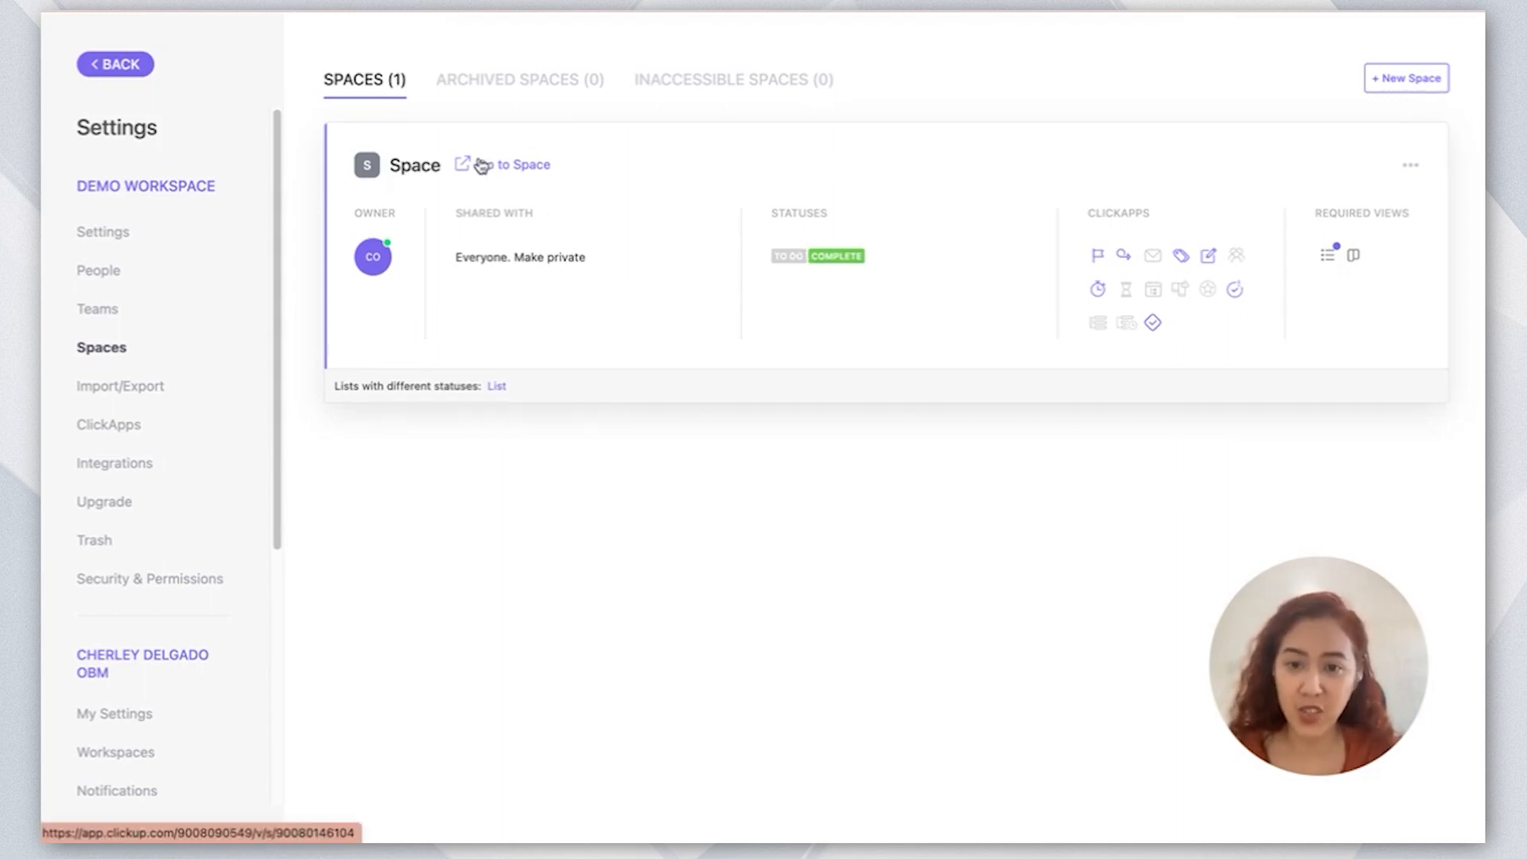
click(107, 63)
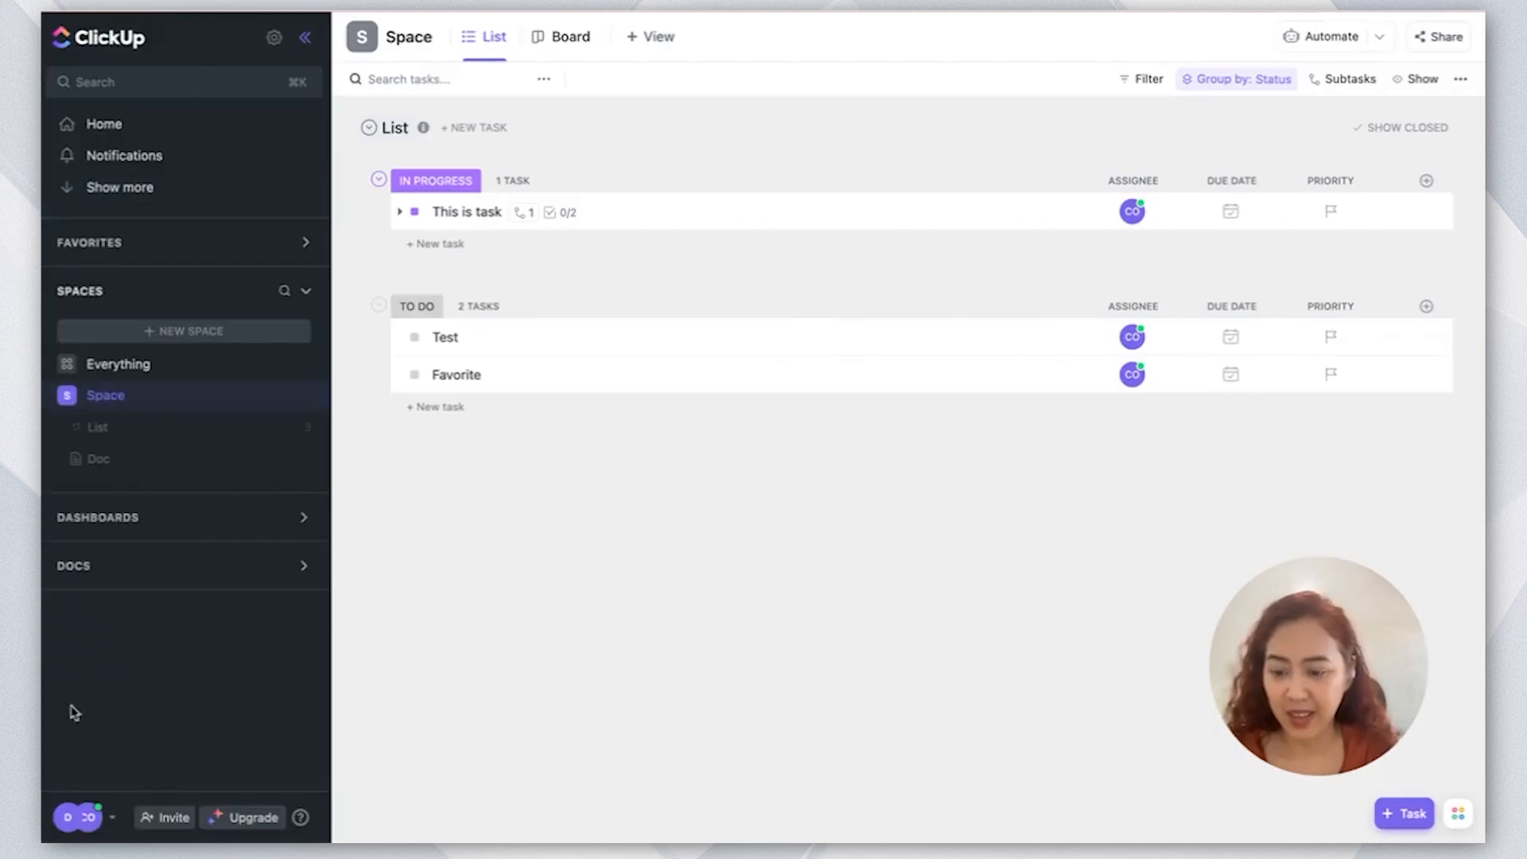
Browse the ClickApps available in the workspace settings, and return to the space
click(68, 817)
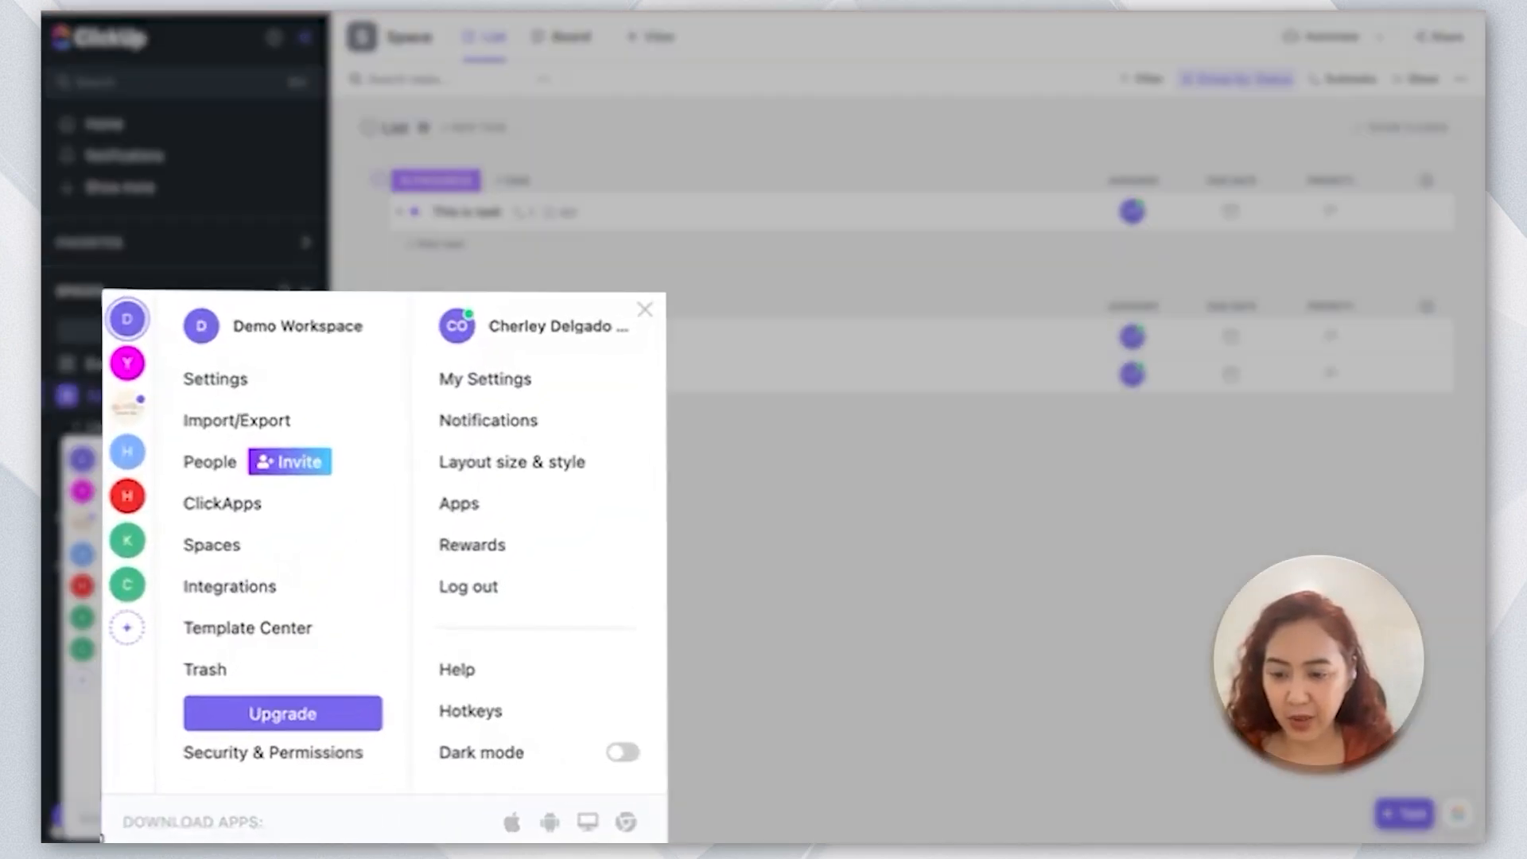
click(242, 507)
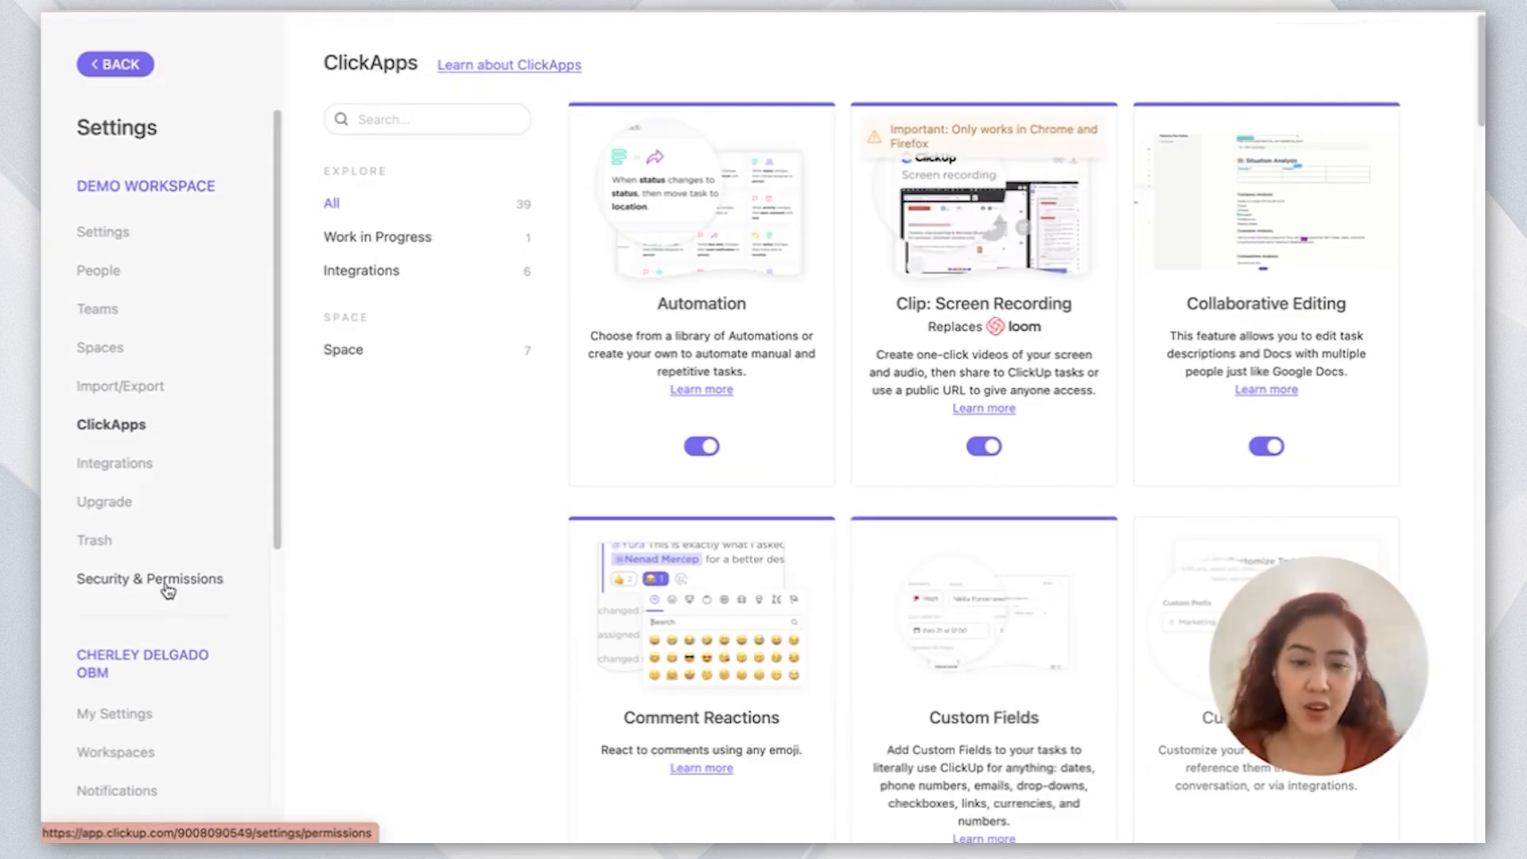
scroll(716, 477, down, 3)
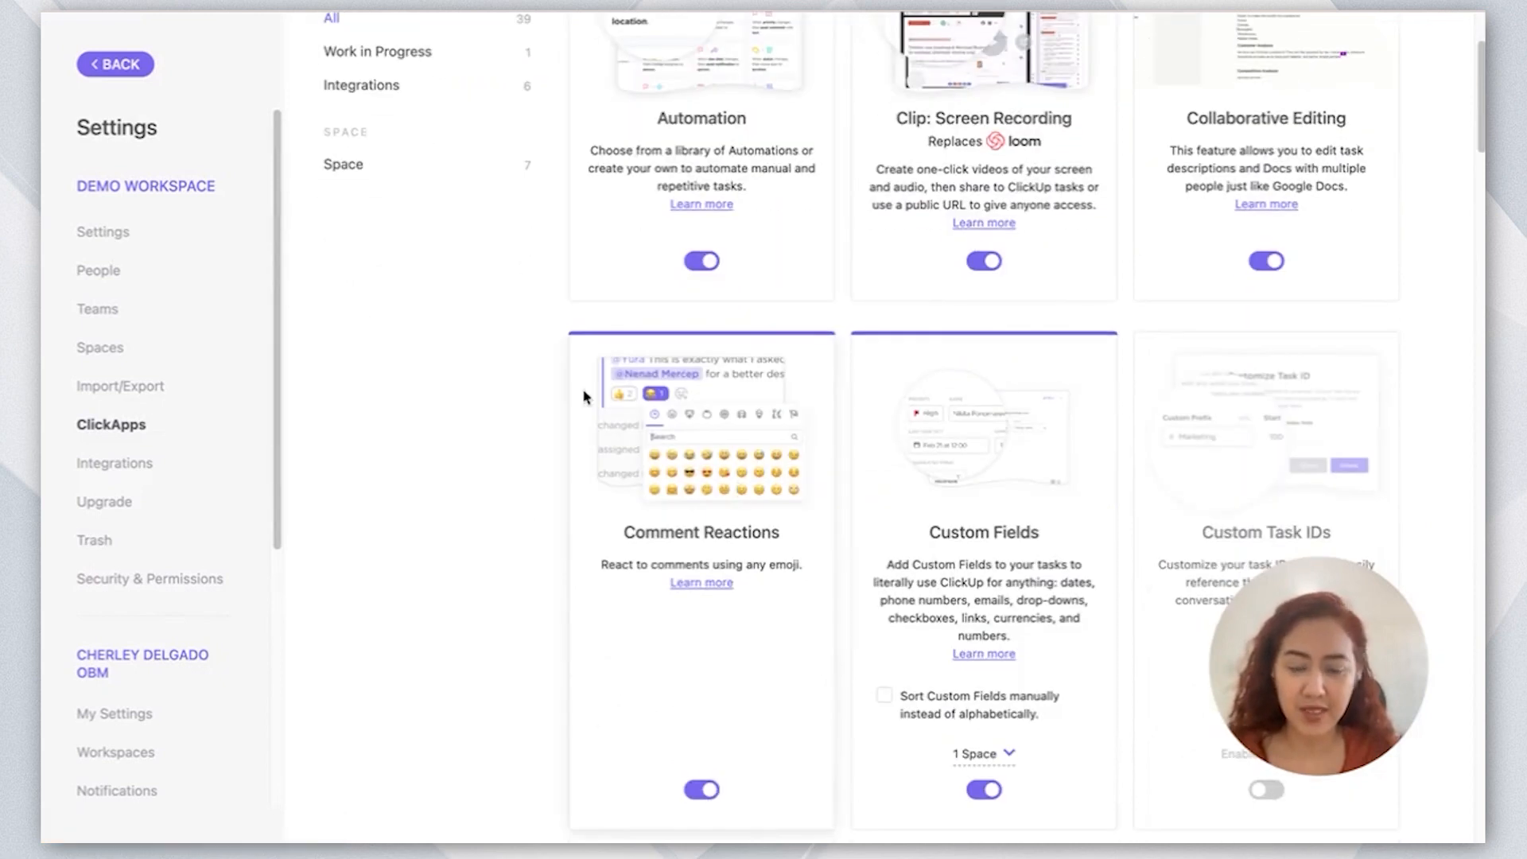
click(115, 64)
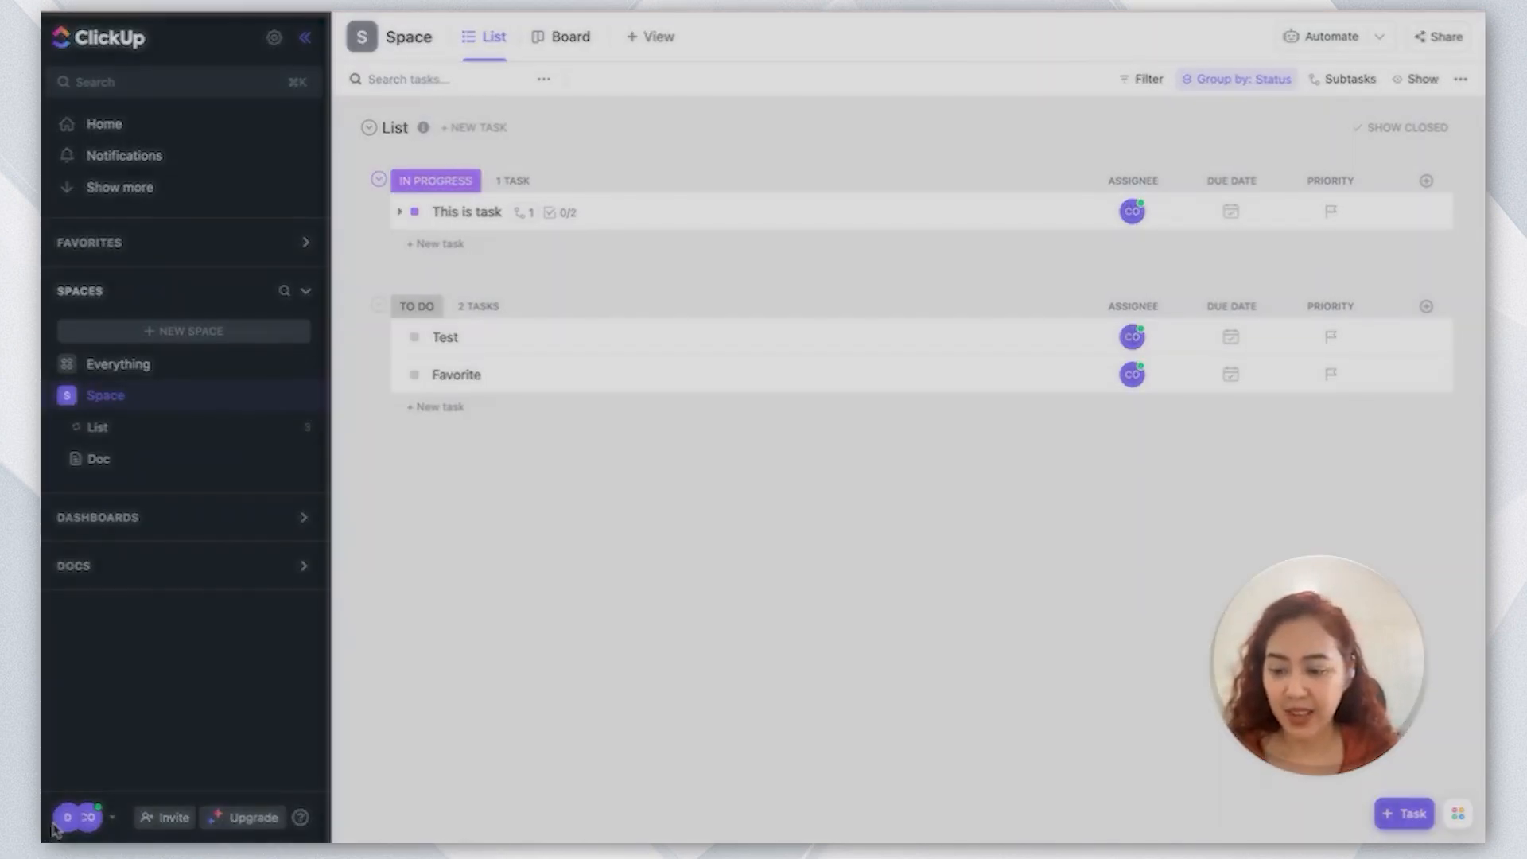
View the integrations offered for the workspace, and return to the space
click(54, 827)
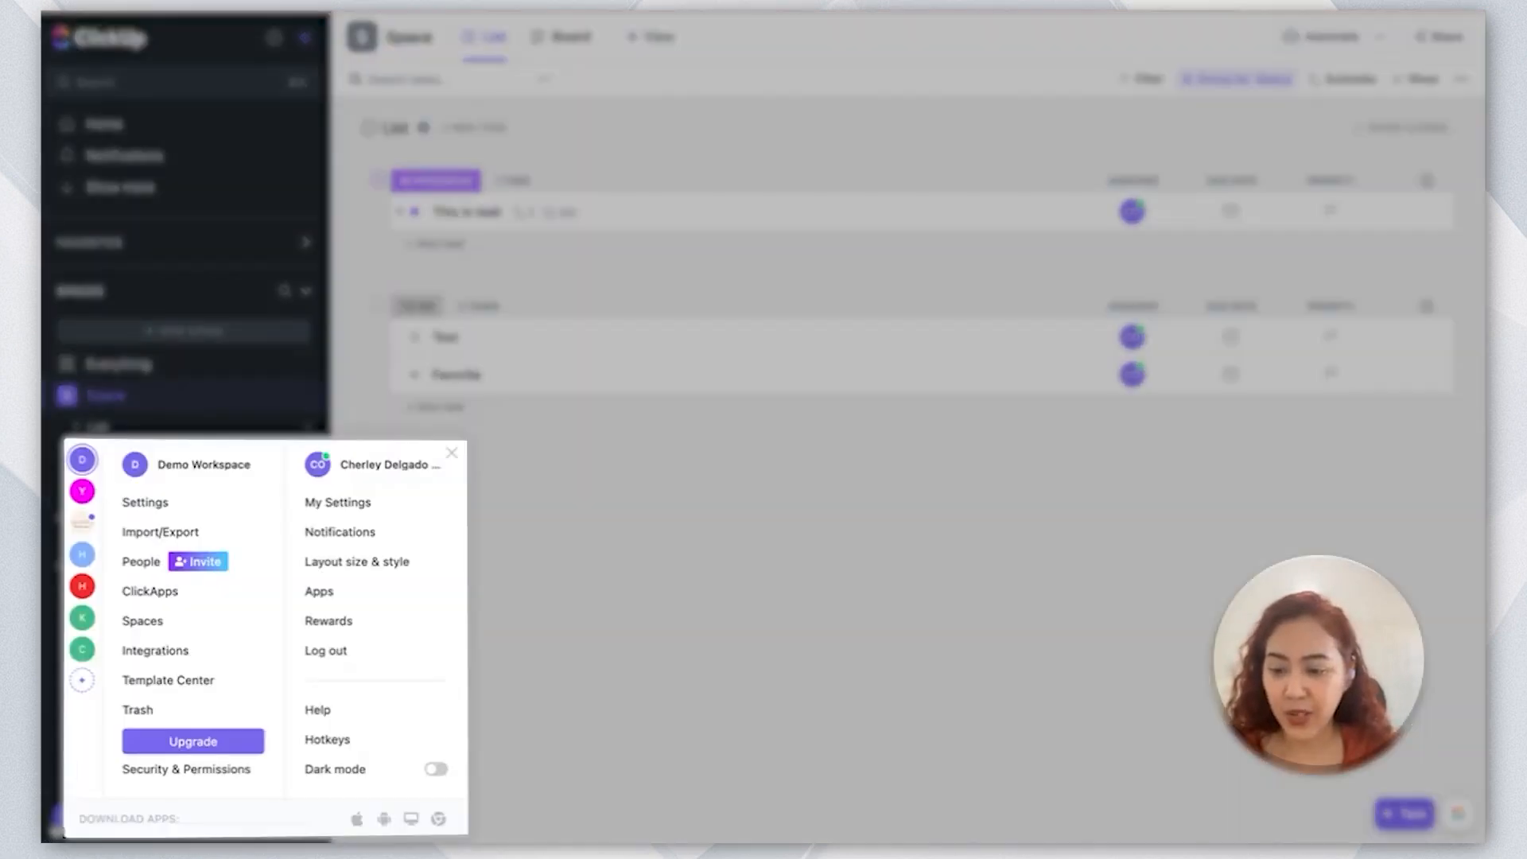
click(230, 588)
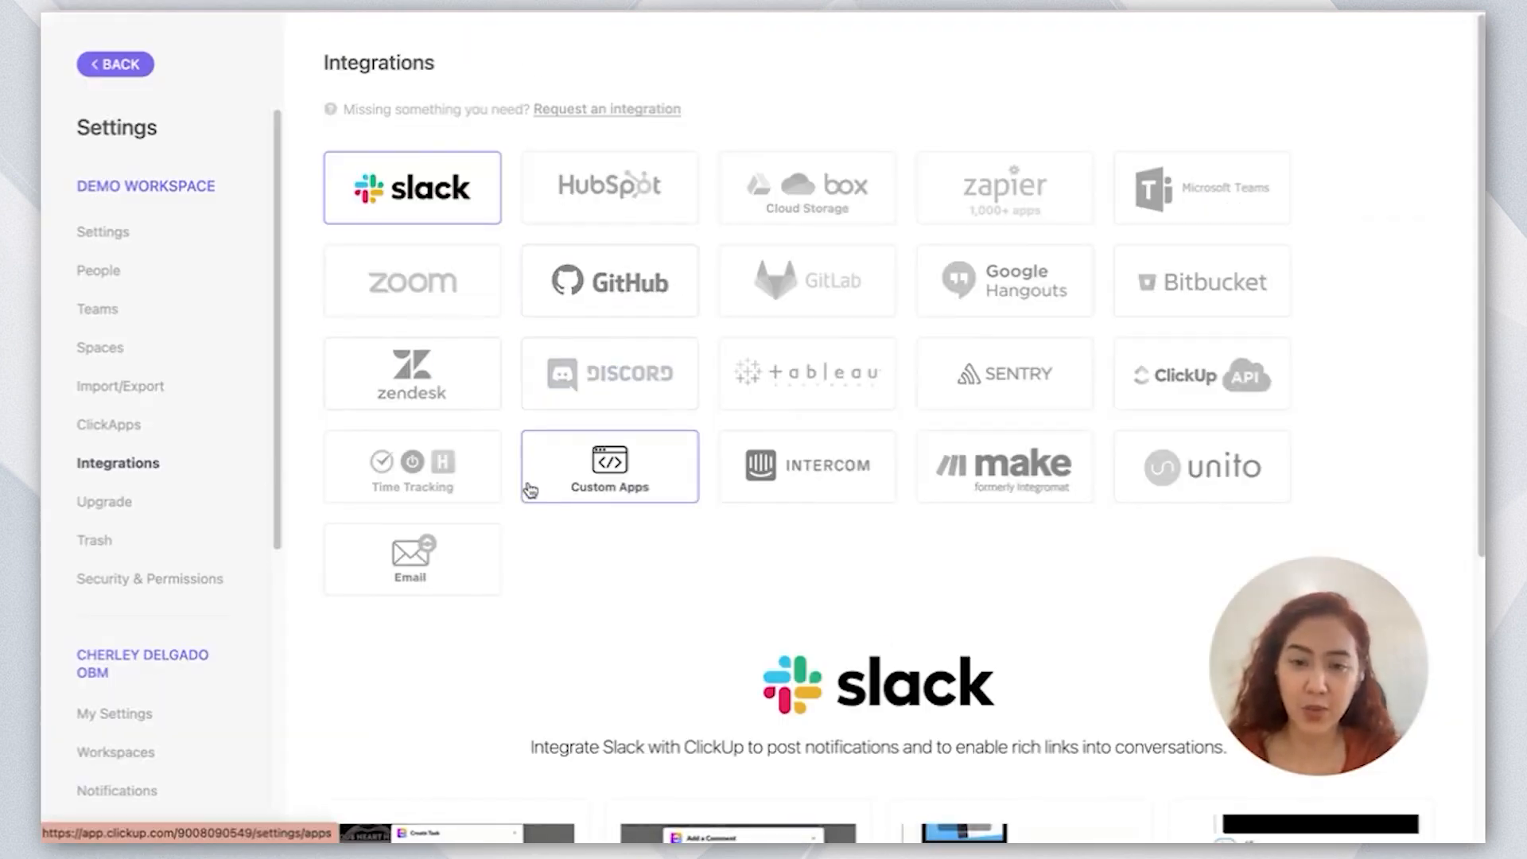
click(119, 64)
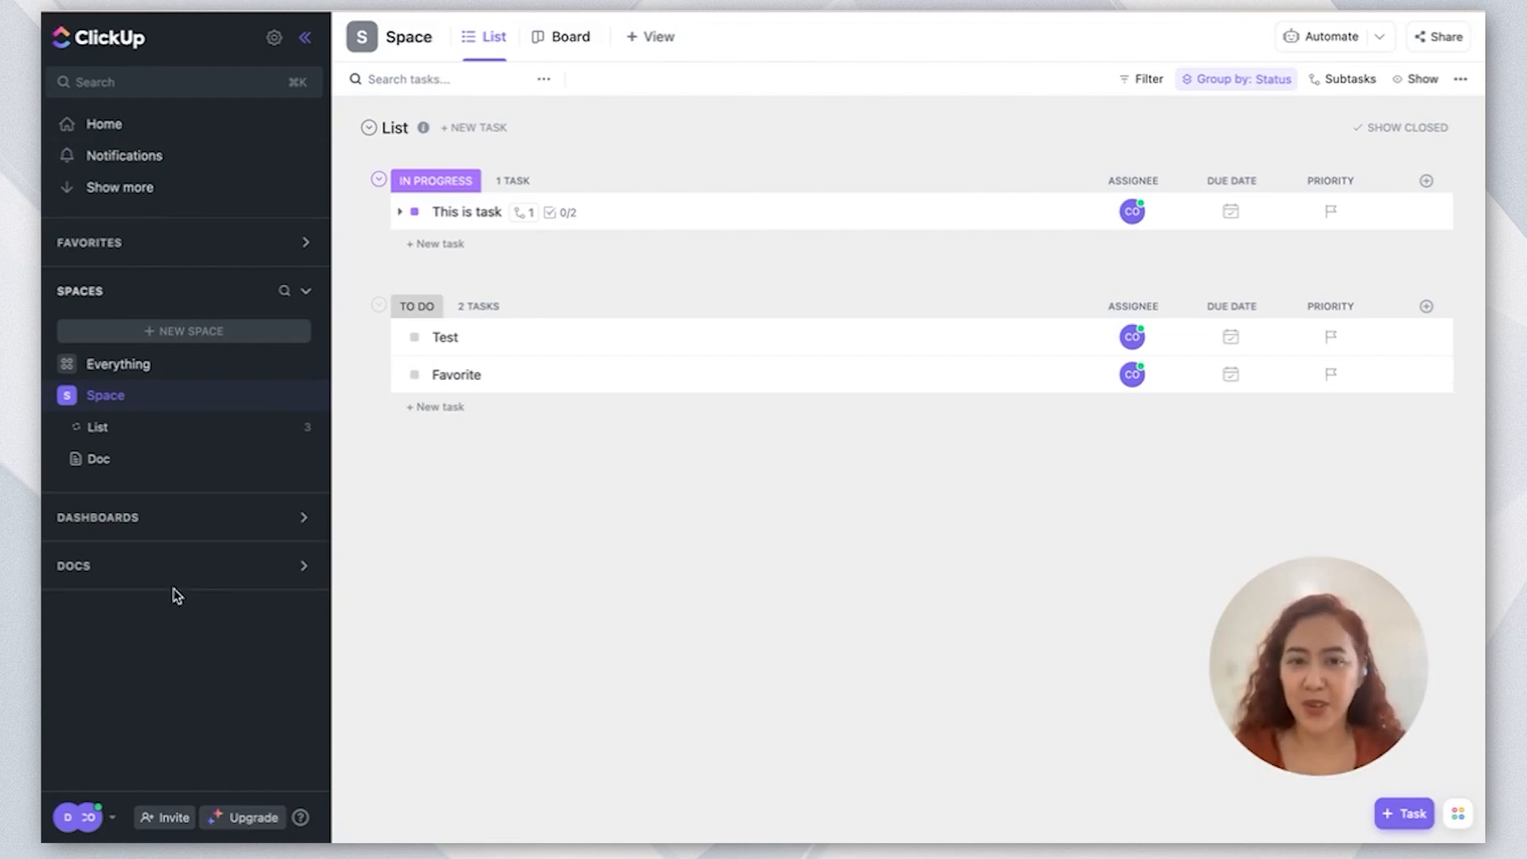
Turn off email notifications for Assigned comments and Resolved comments in the personal notification settings, and leave the settings
click(67, 819)
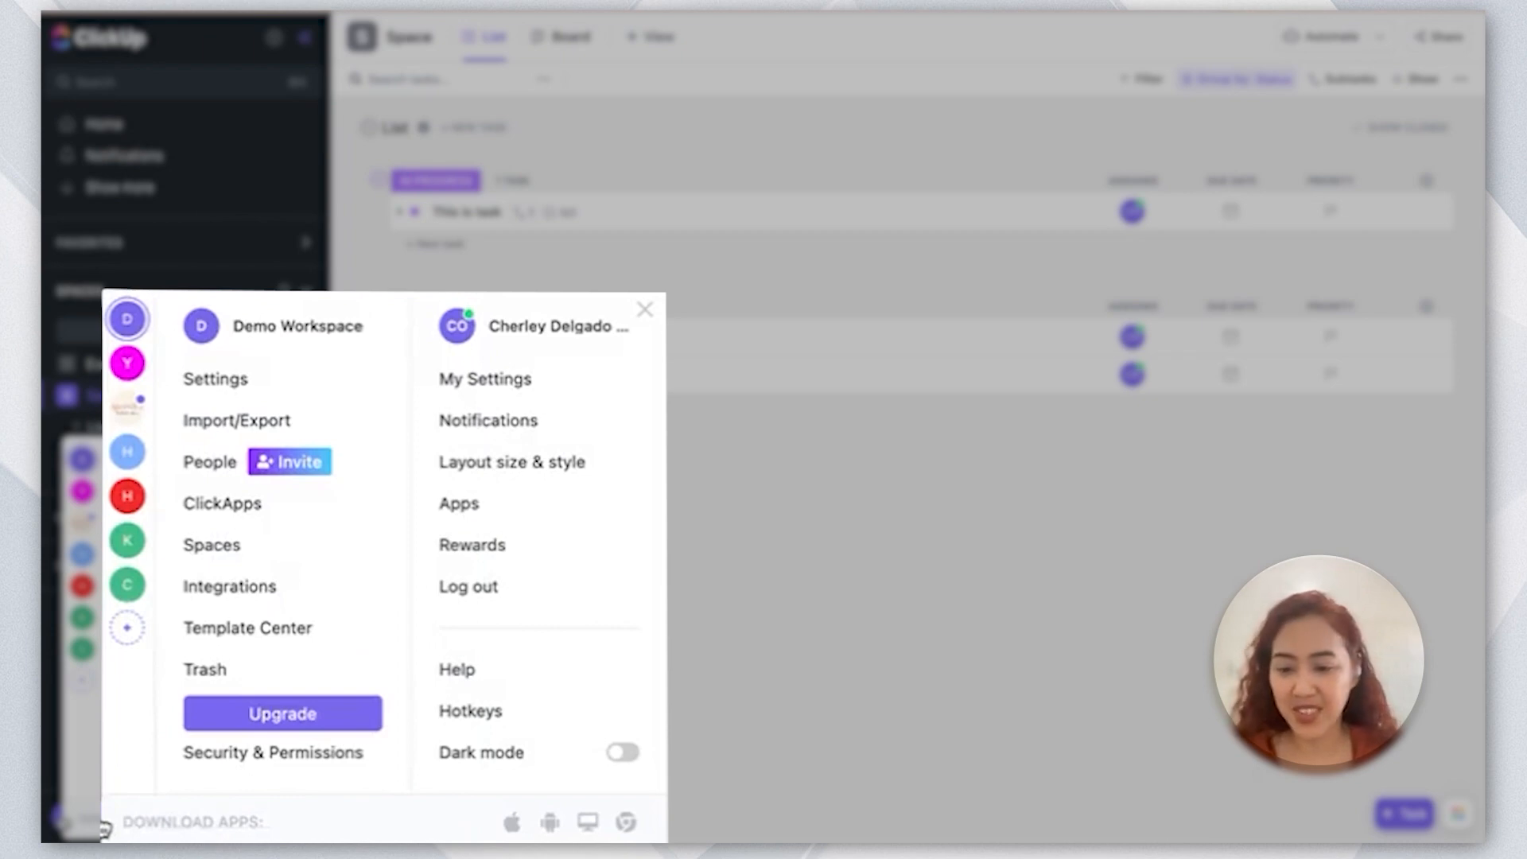
click(358, 509)
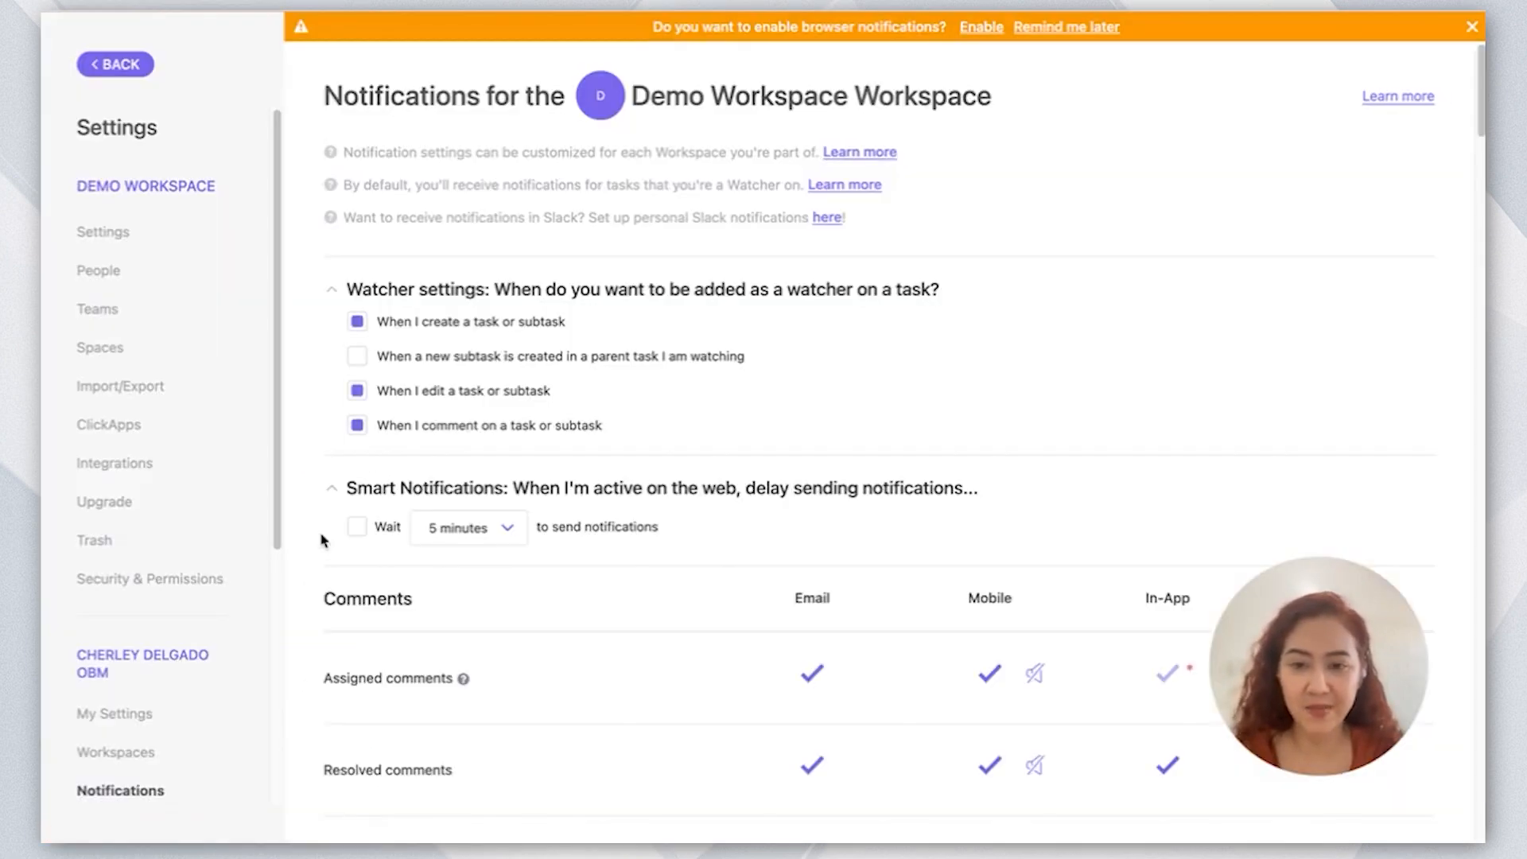
scroll(1038, 518, down, 3)
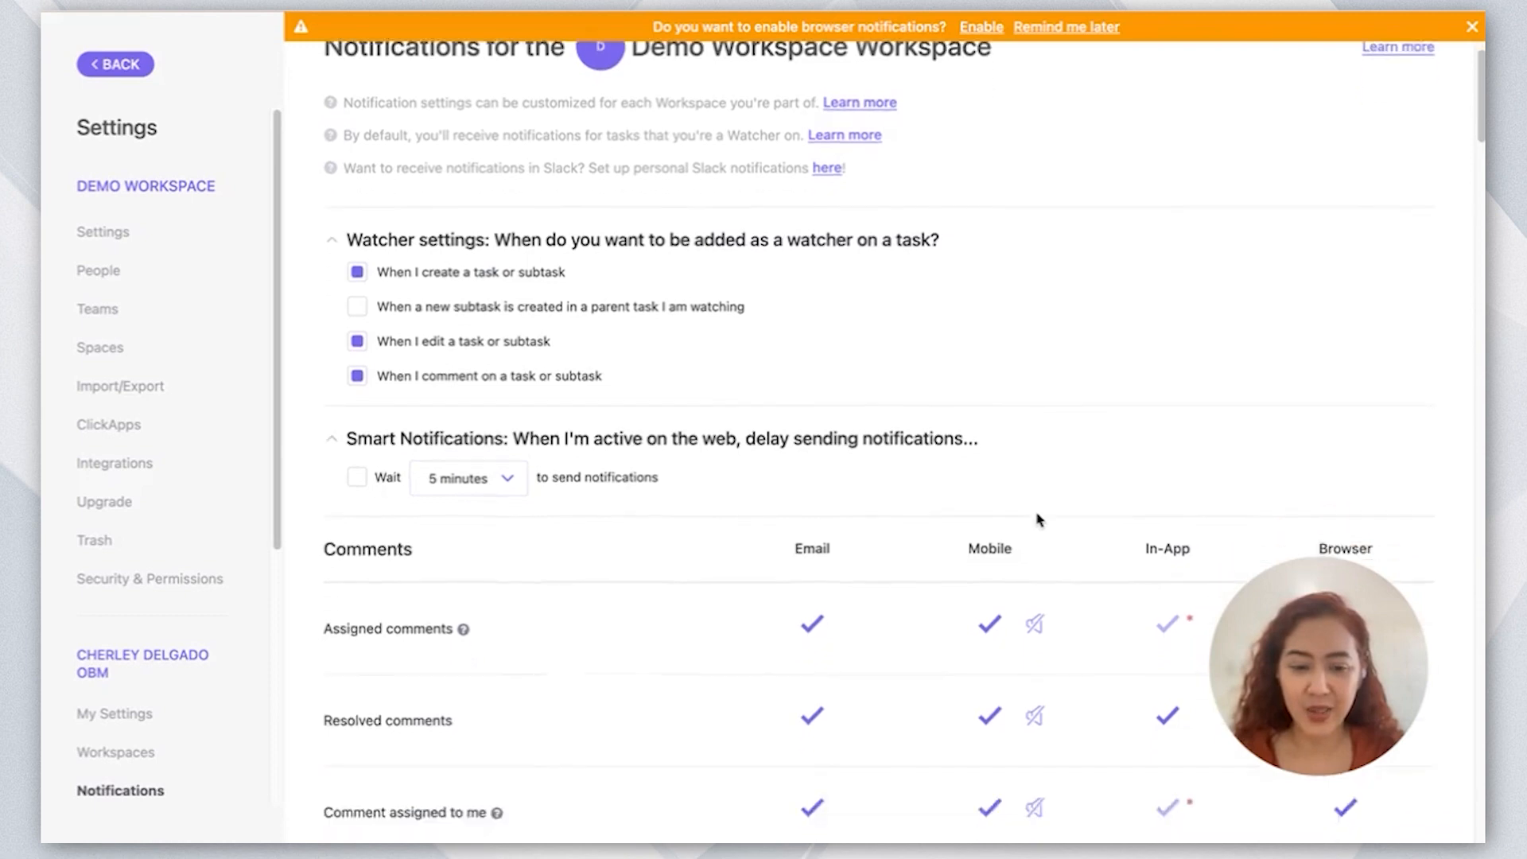
scroll(1038, 518, down, 2)
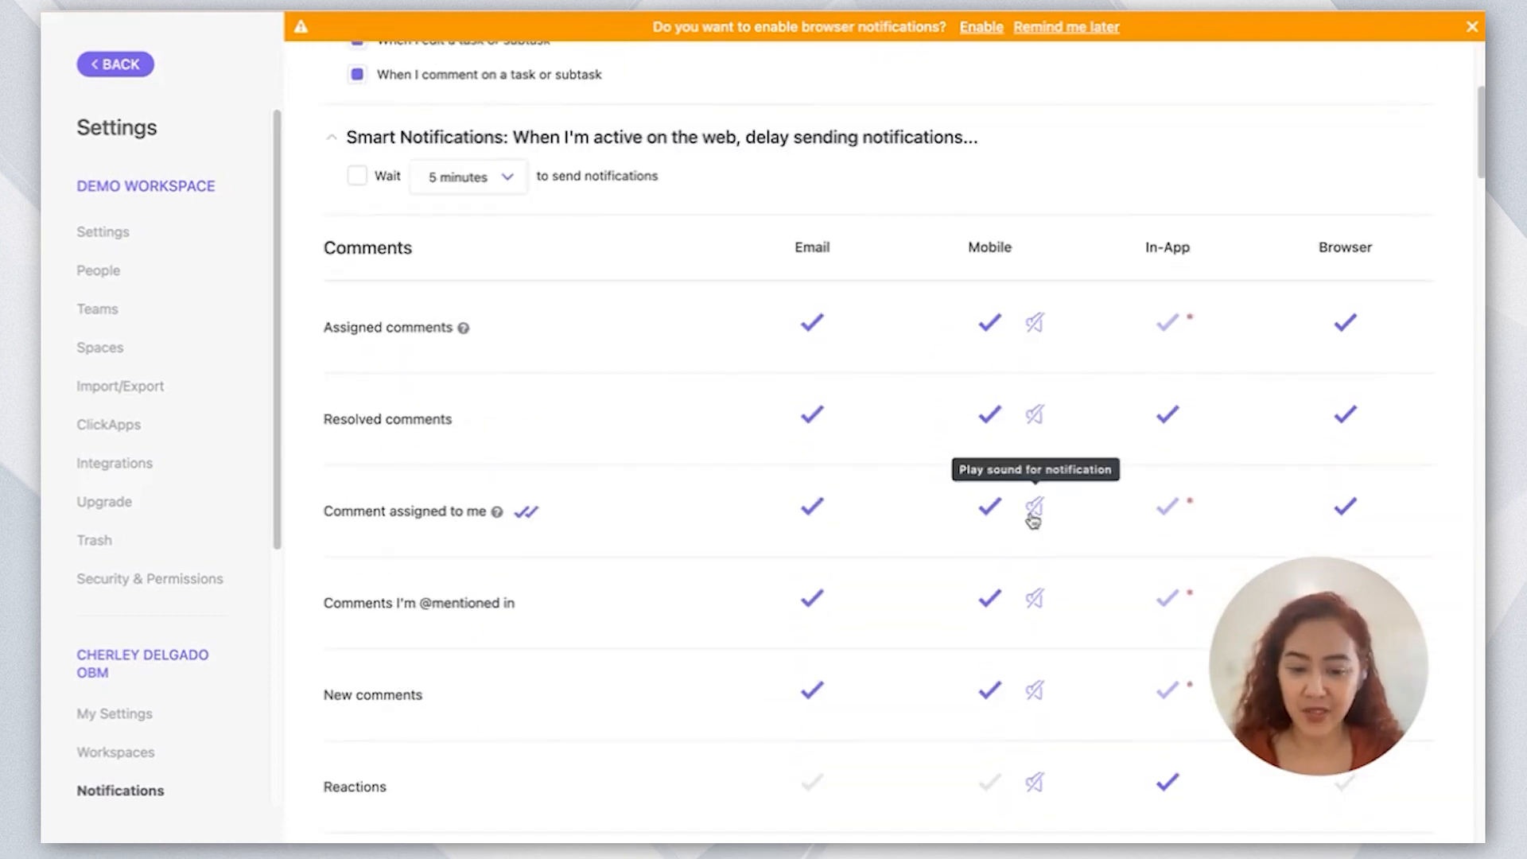
scroll(994, 525, down, 2)
scroll(994, 525, up, 2)
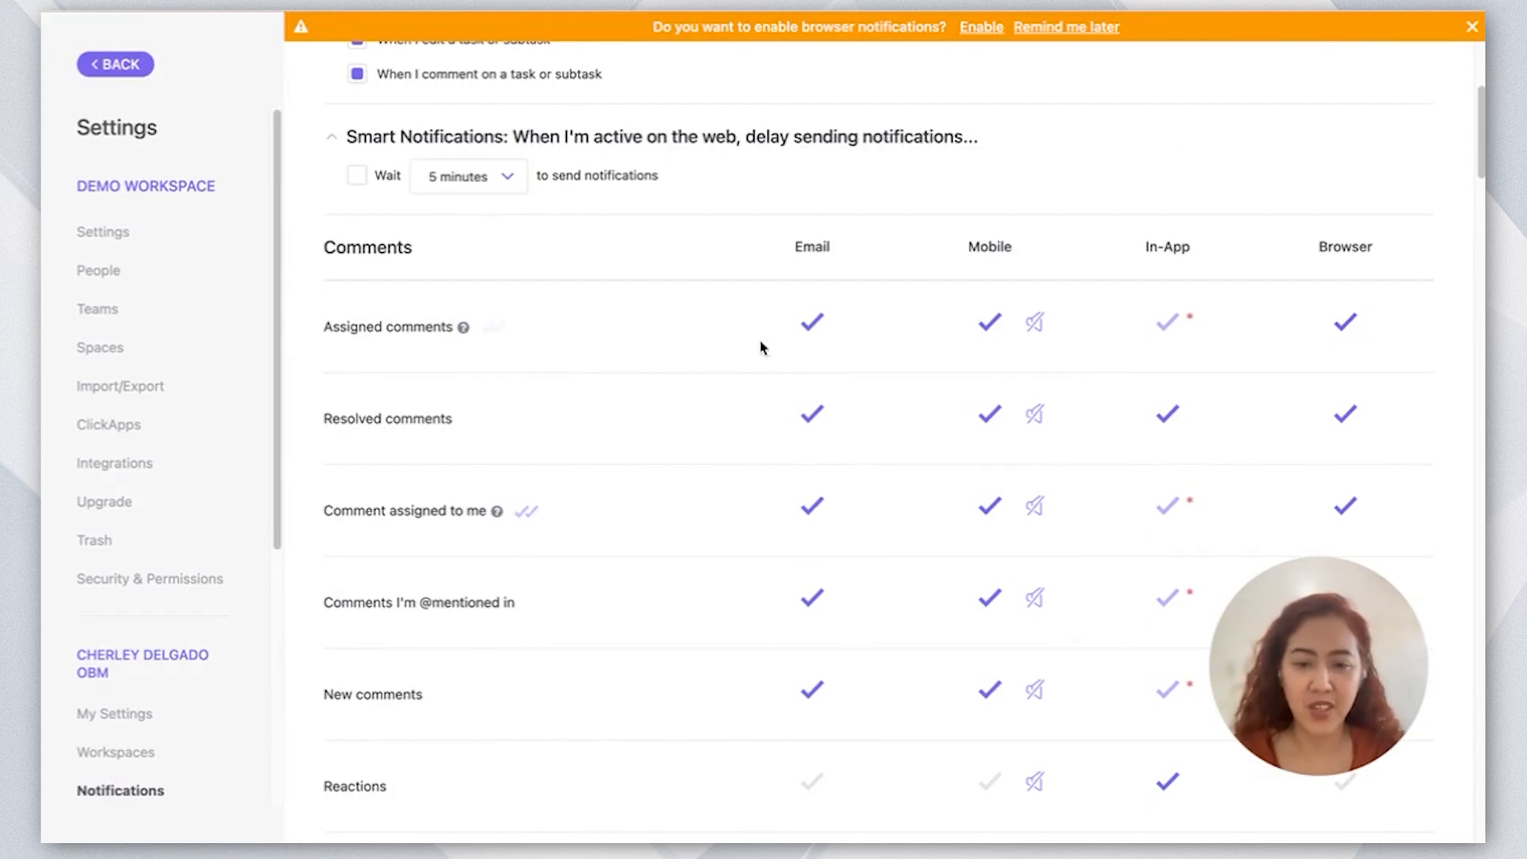
click(812, 326)
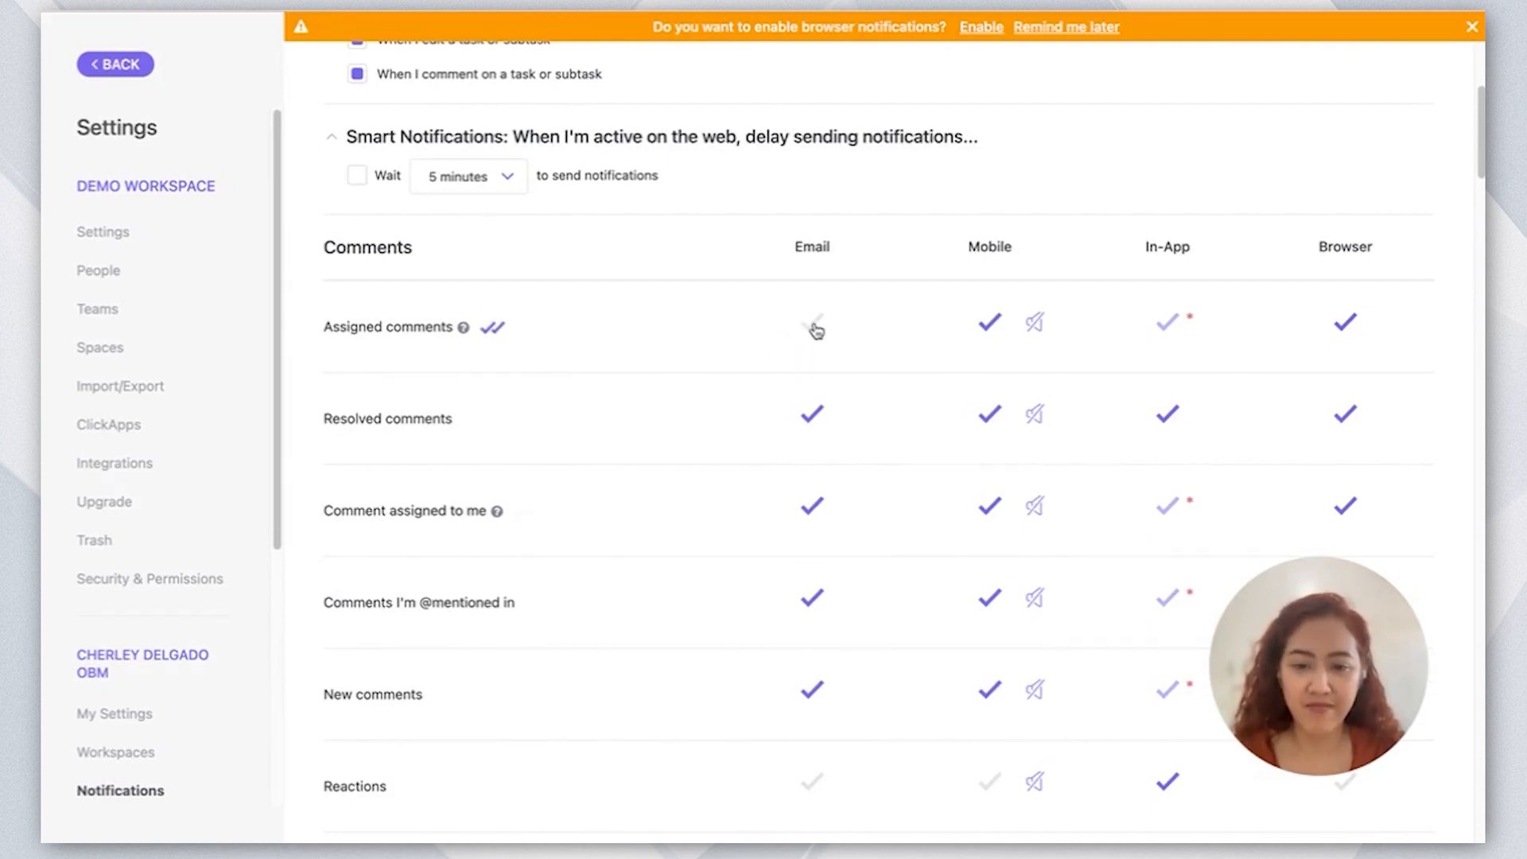
click(813, 425)
scroll(814, 431, down, 2)
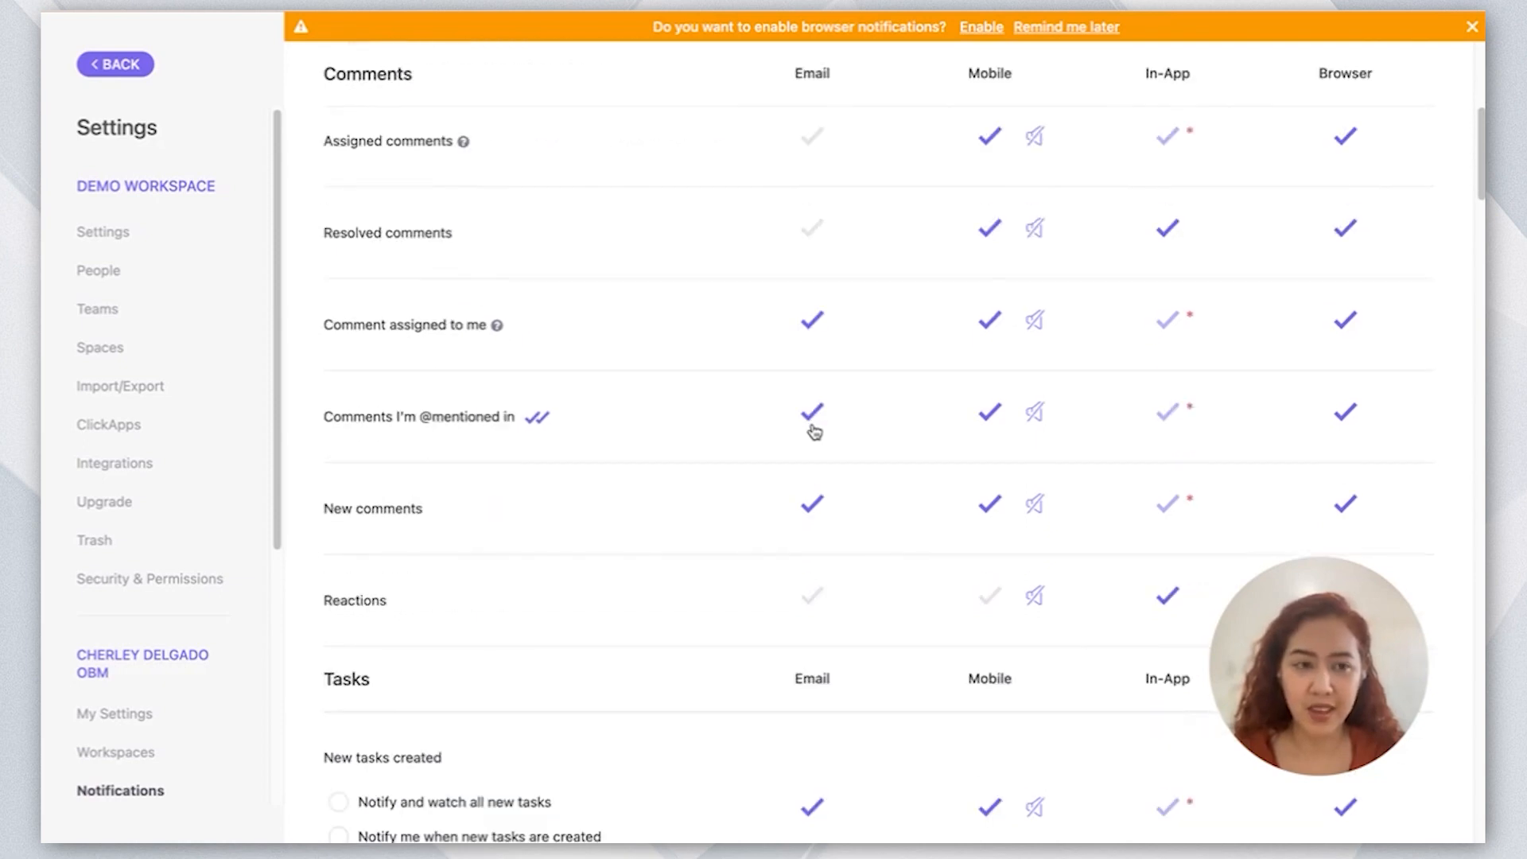
scroll(814, 431, up, 1)
scroll(815, 431, up, 3)
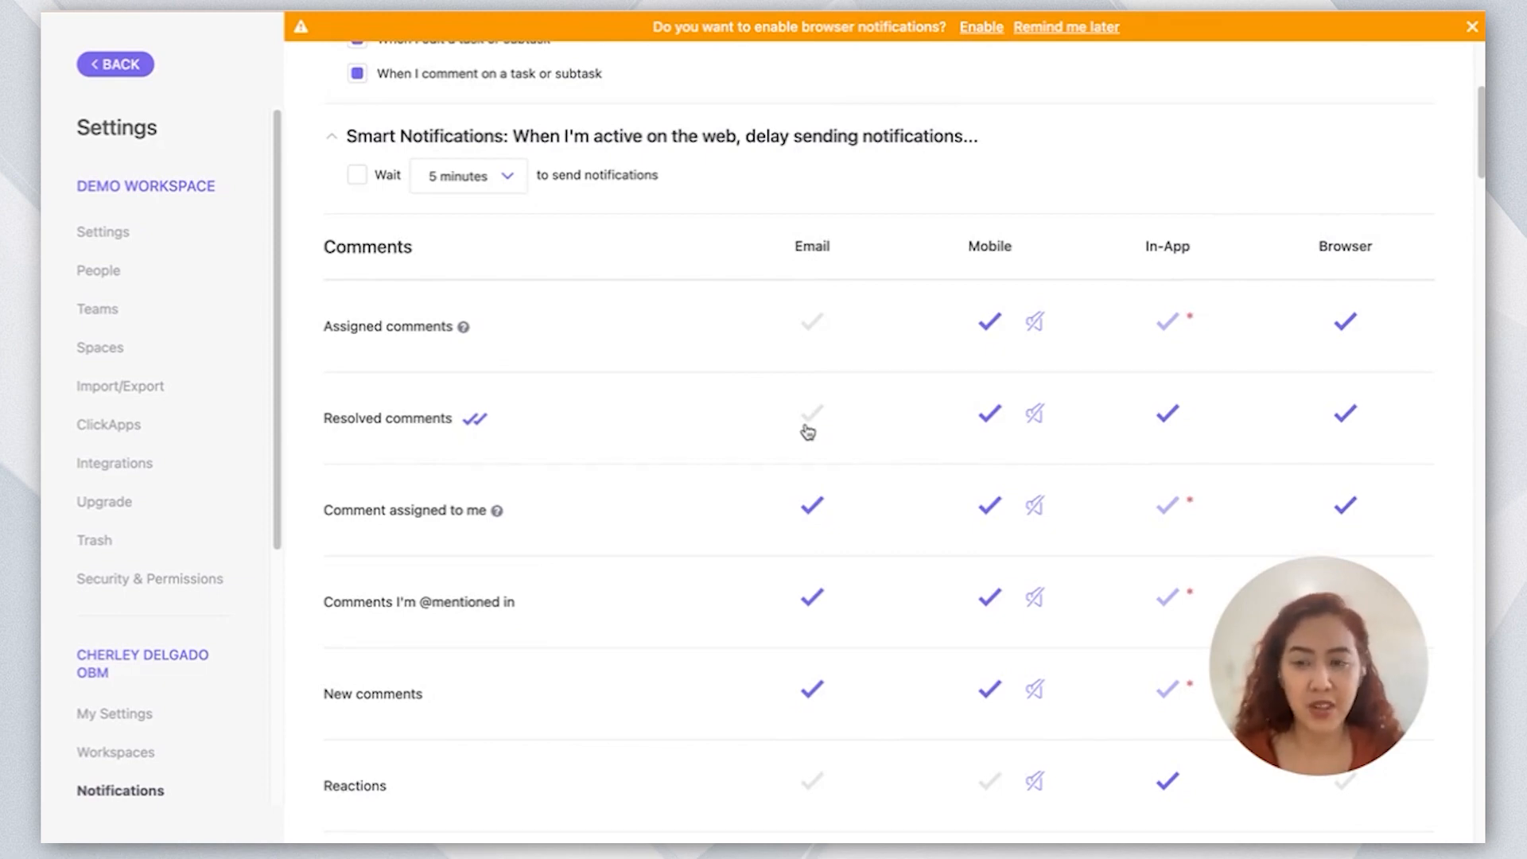
click(103, 76)
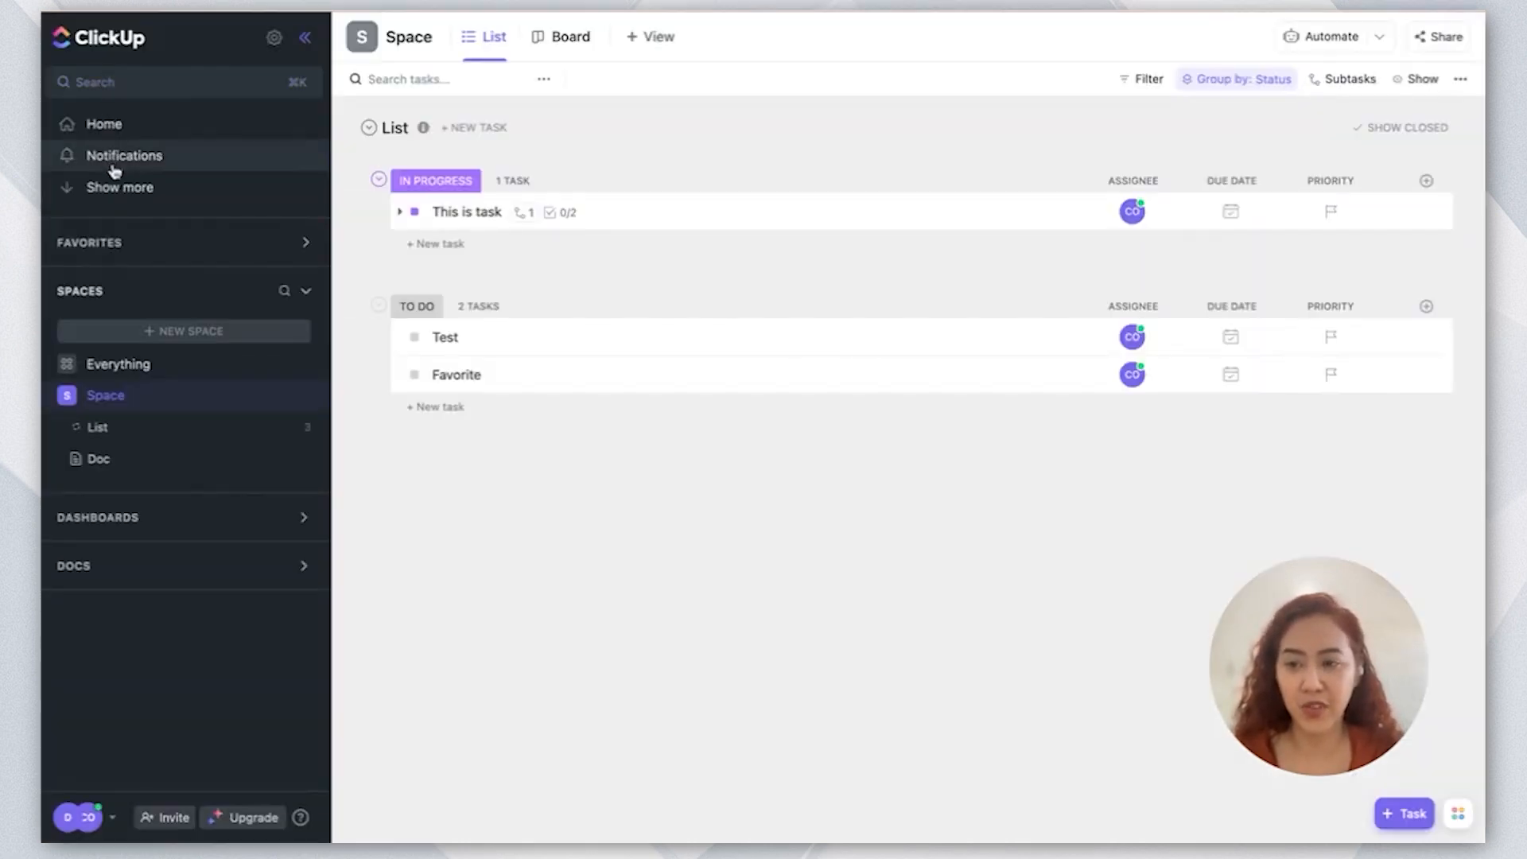
View the new notifications in the inbox, and briefly check the workspace and account options
click(112, 156)
click(62, 816)
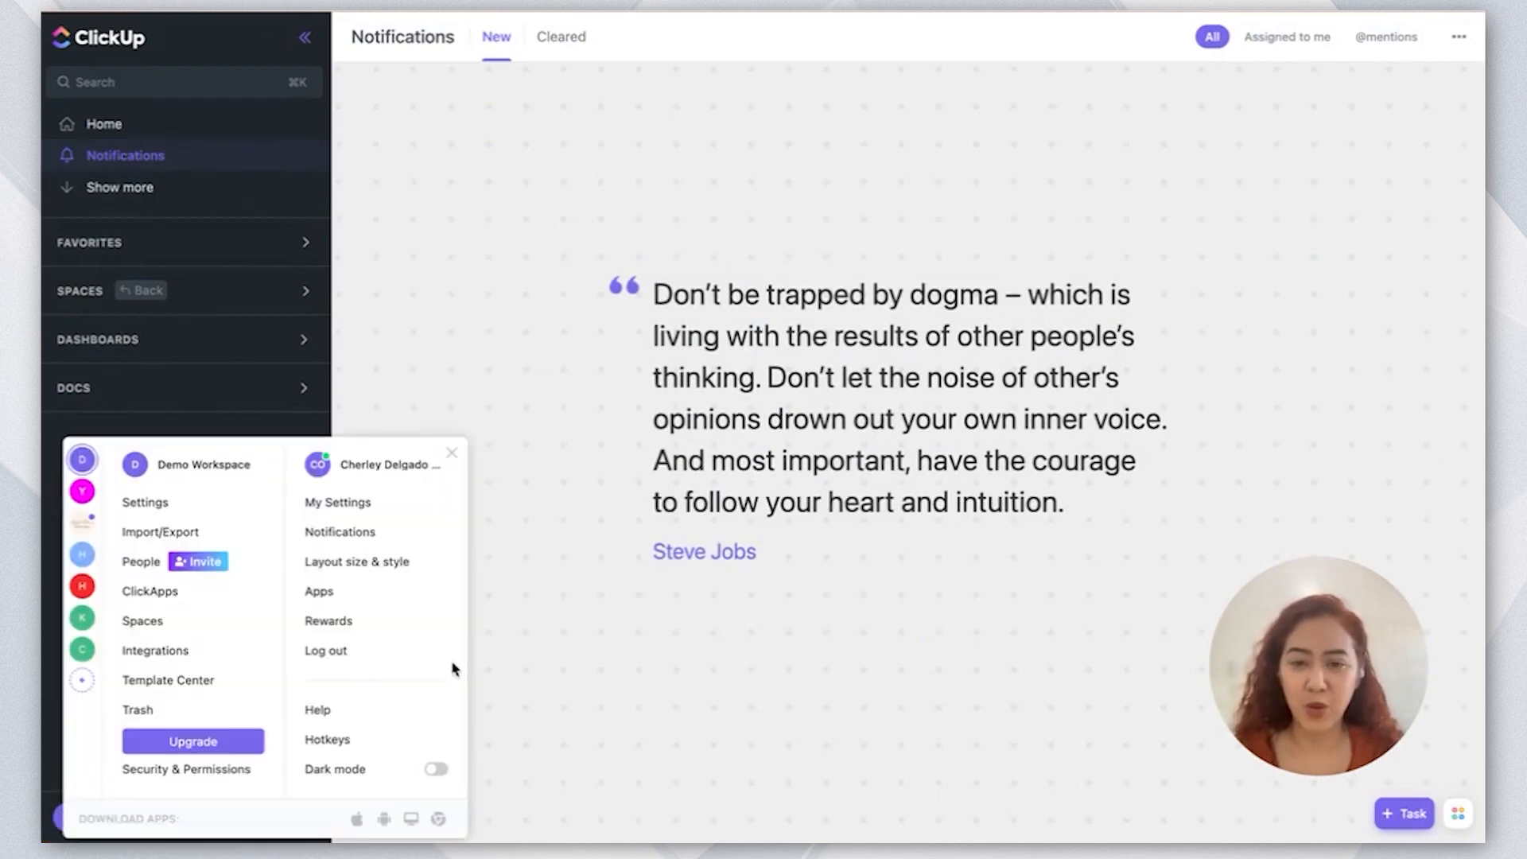
click(570, 681)
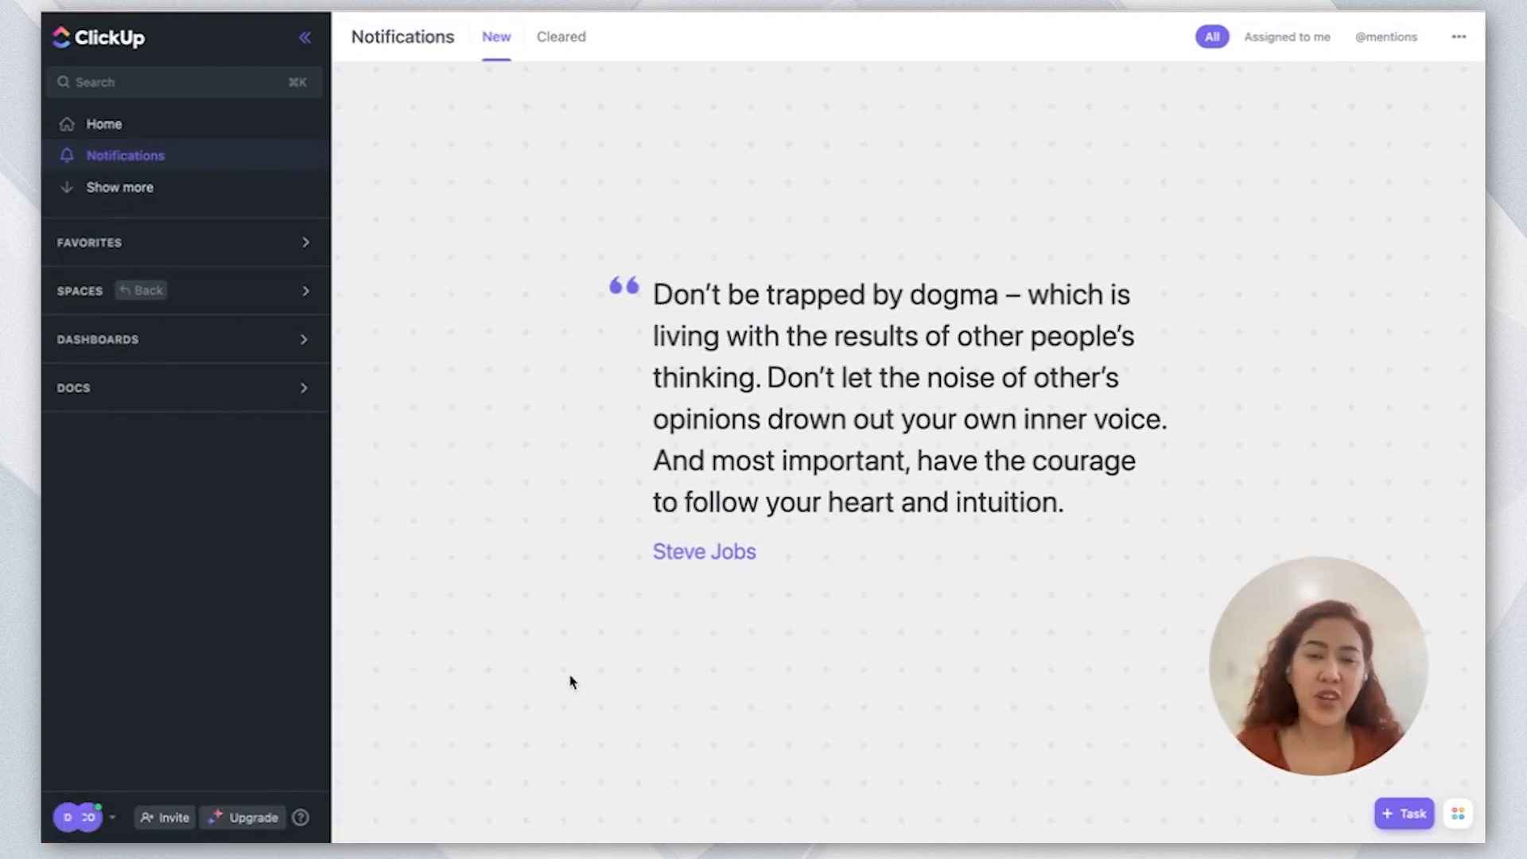